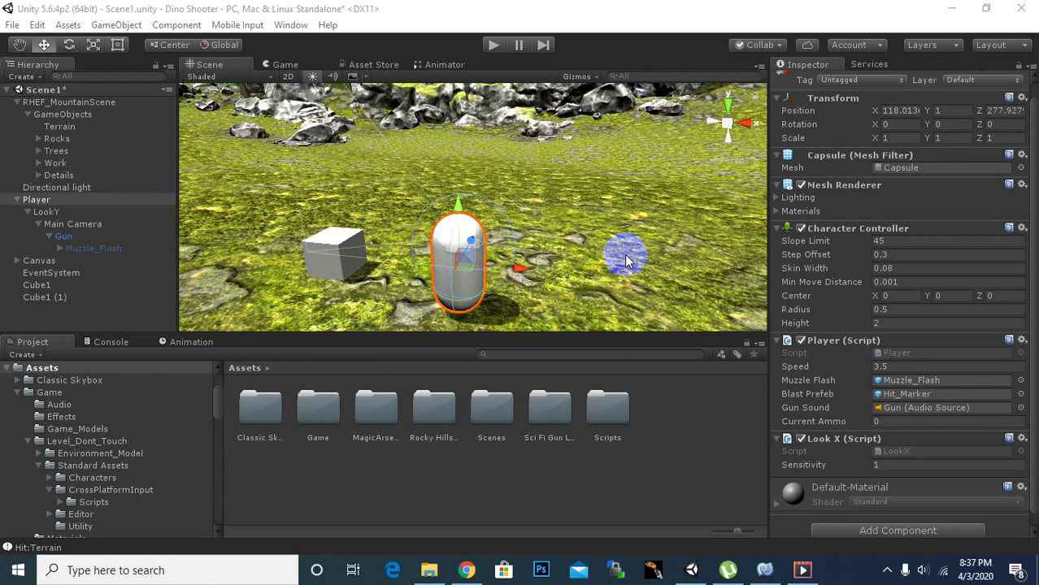
- Expand the Canvas in the Hierarchy to show its Image child, and select the Canvas
left_click_drag(625, 257, 619, 258)
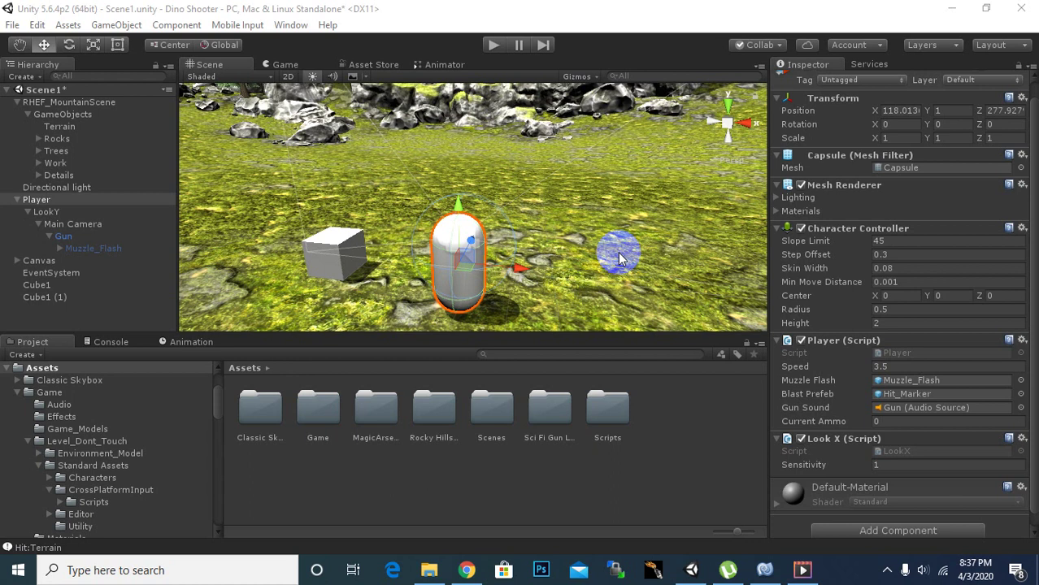
left_click_drag(619, 258, 594, 235)
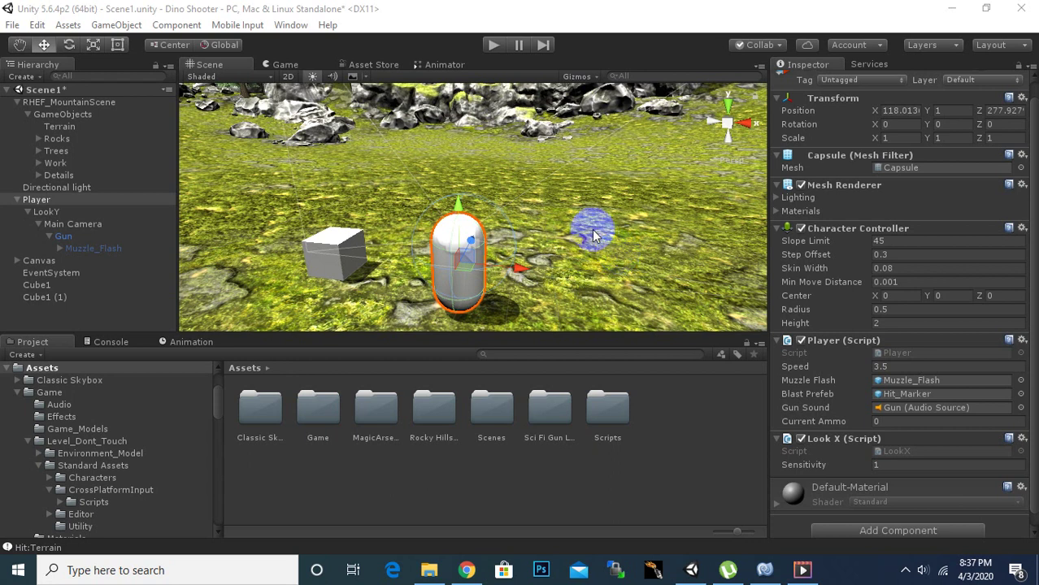
left_click(18, 261)
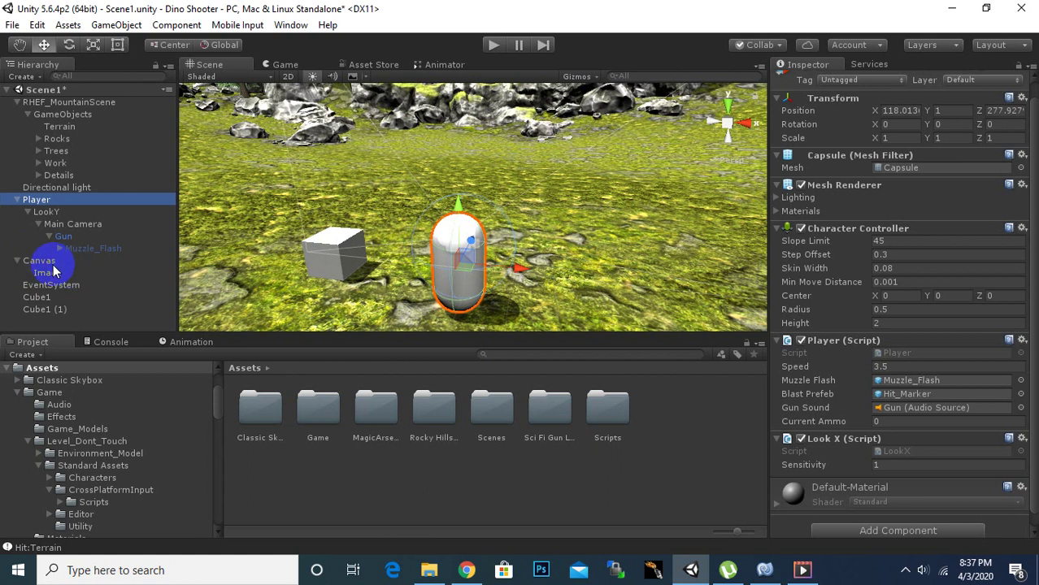
left_click(52, 263)
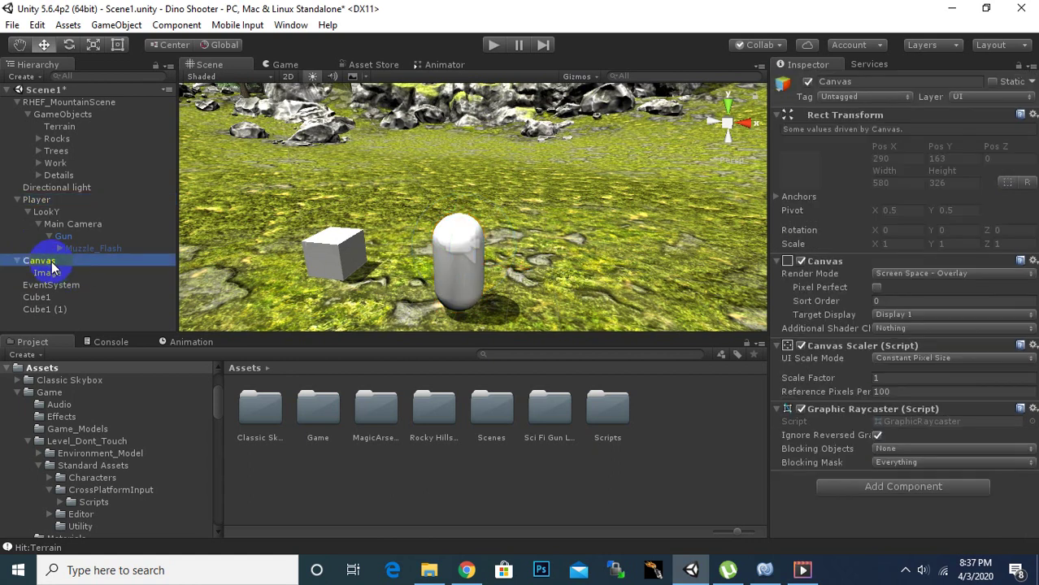
- Add a UI Text element ('New Text') under the Canvas and check it in the Game view
right_click(51, 263)
mouse_move(119, 488)
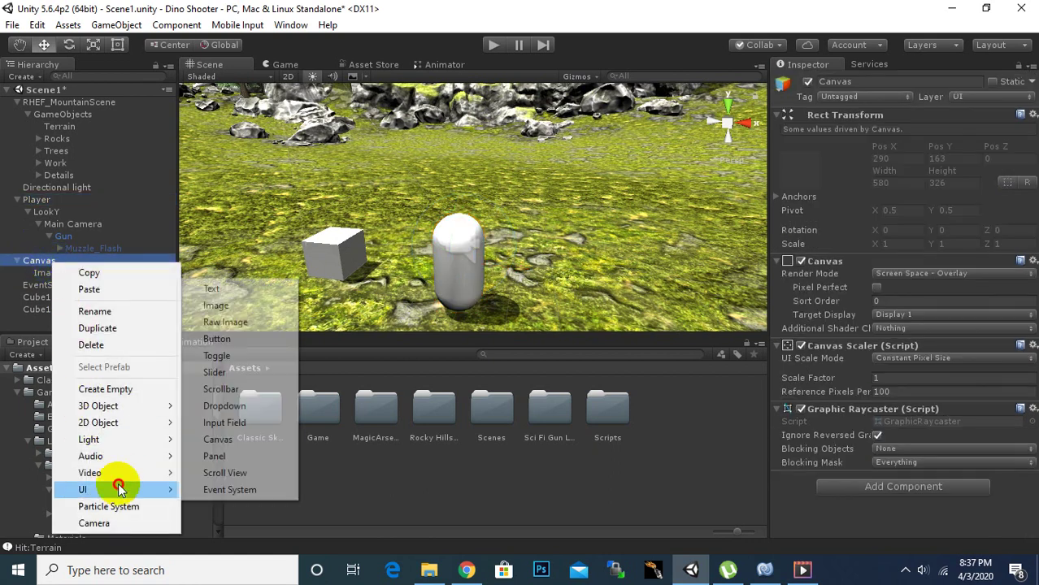
left_click(223, 292)
left_click(286, 64)
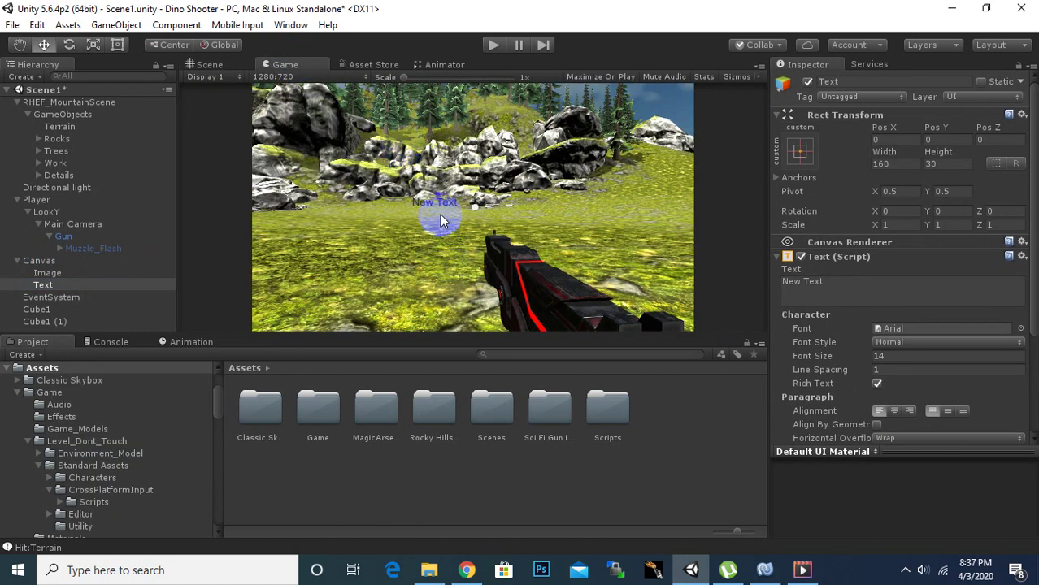
left_click(209, 64)
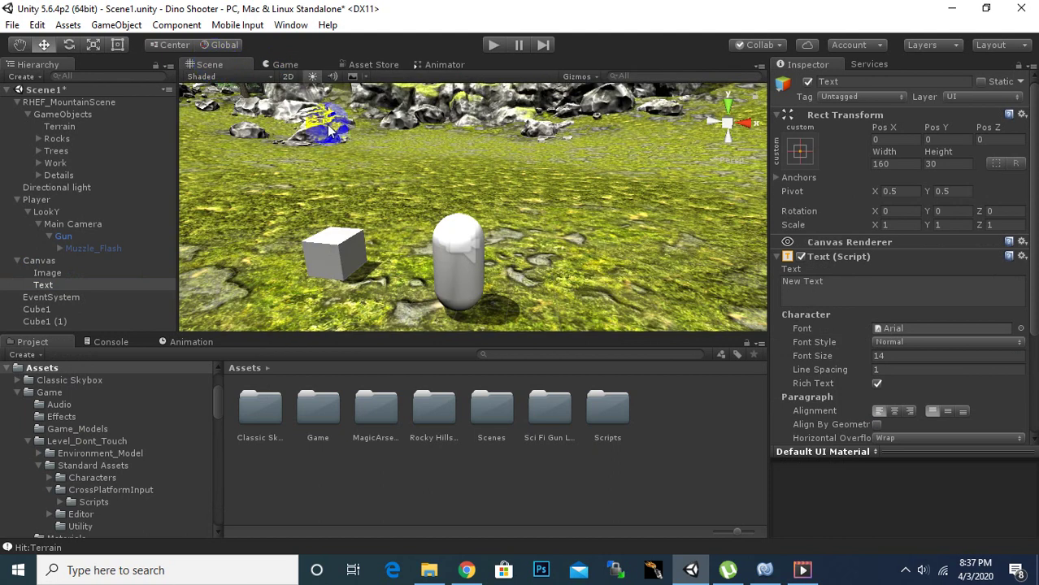
- Move the New Text label to the canvas's lower-left, around Pos X -185.9, Pos Y -143.5
mouse_move(276, 81)
right_mouse_down()
mouse_move(483, 207)
mouse_move(512, 173)
mouse_move(535, 233)
mouse_move(663, 163)
right_mouse_up()
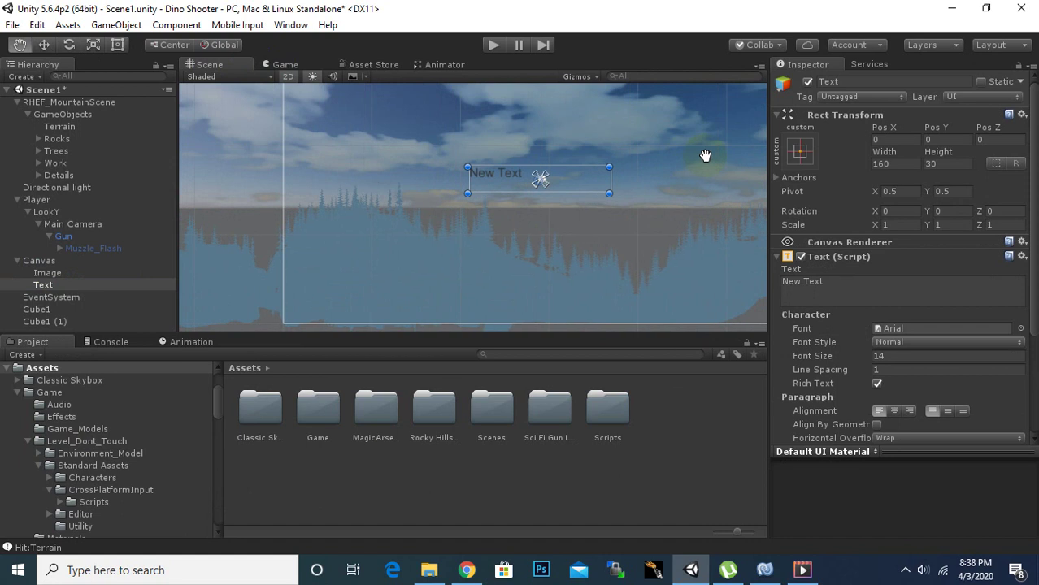
left_click(43, 45)
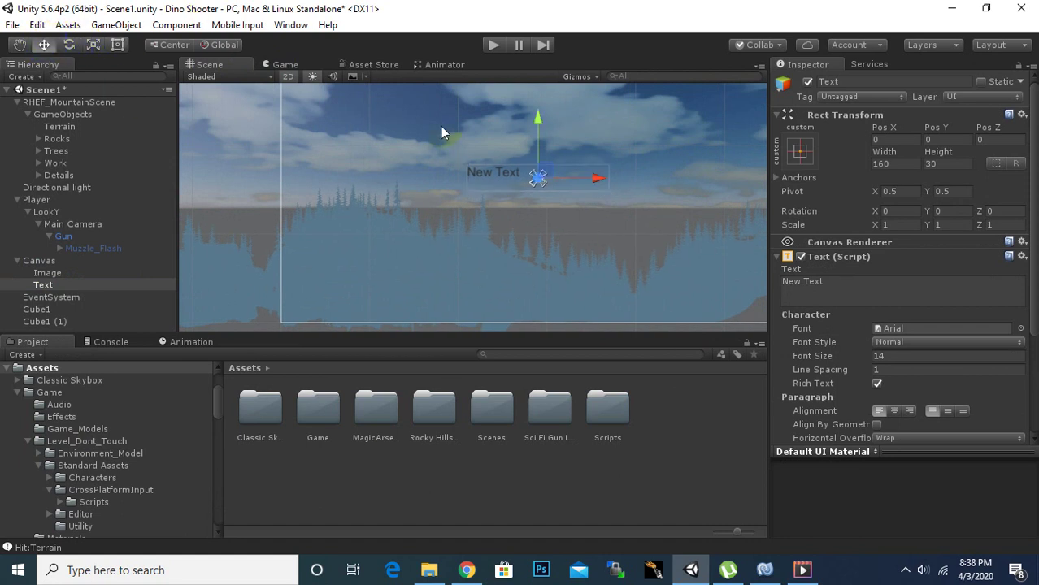
left_click_drag(541, 117, 564, 245)
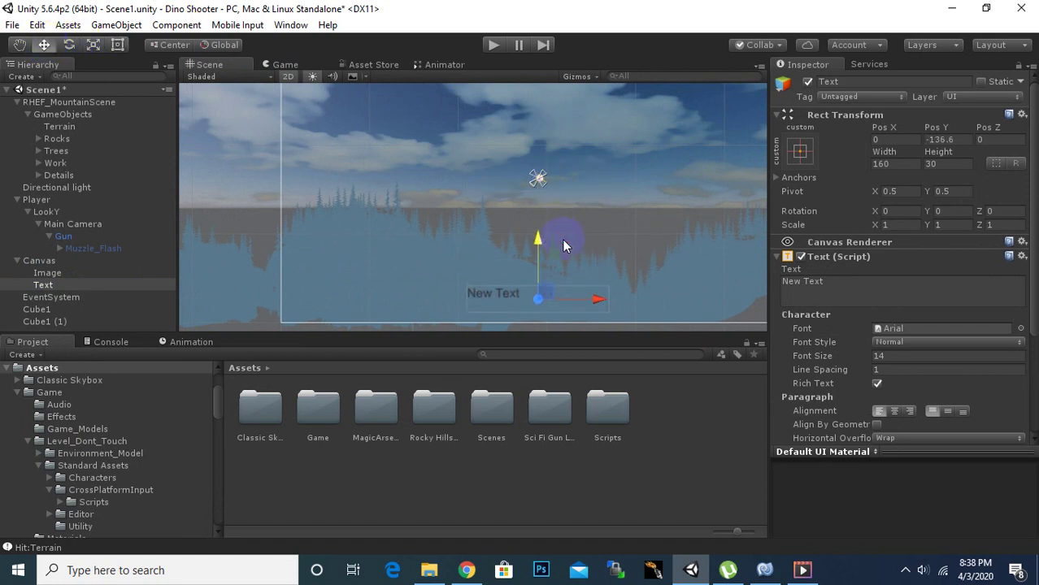
left_click_drag(606, 299, 435, 333)
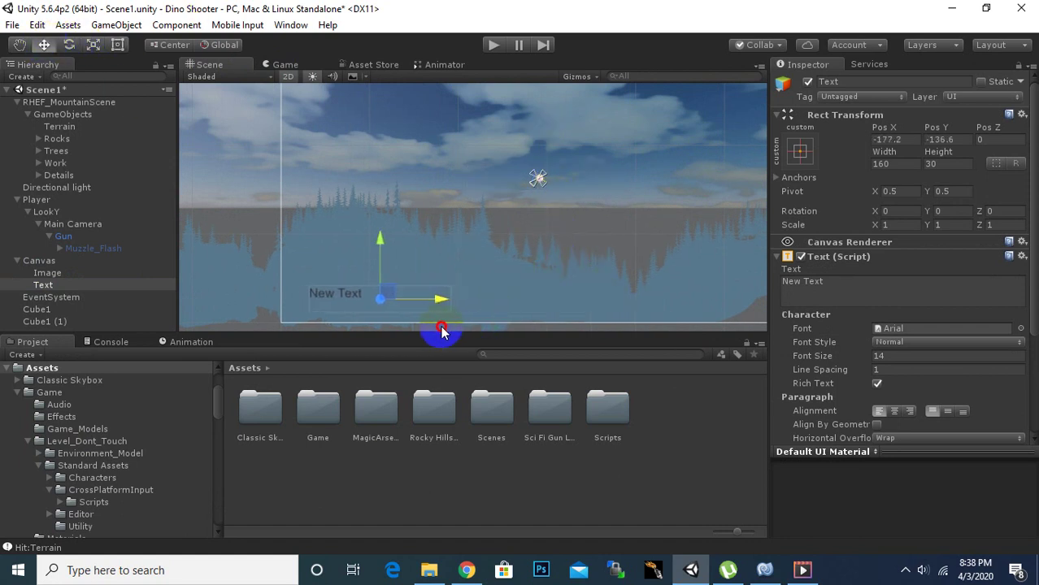
left_click_drag(372, 244, 372, 250)
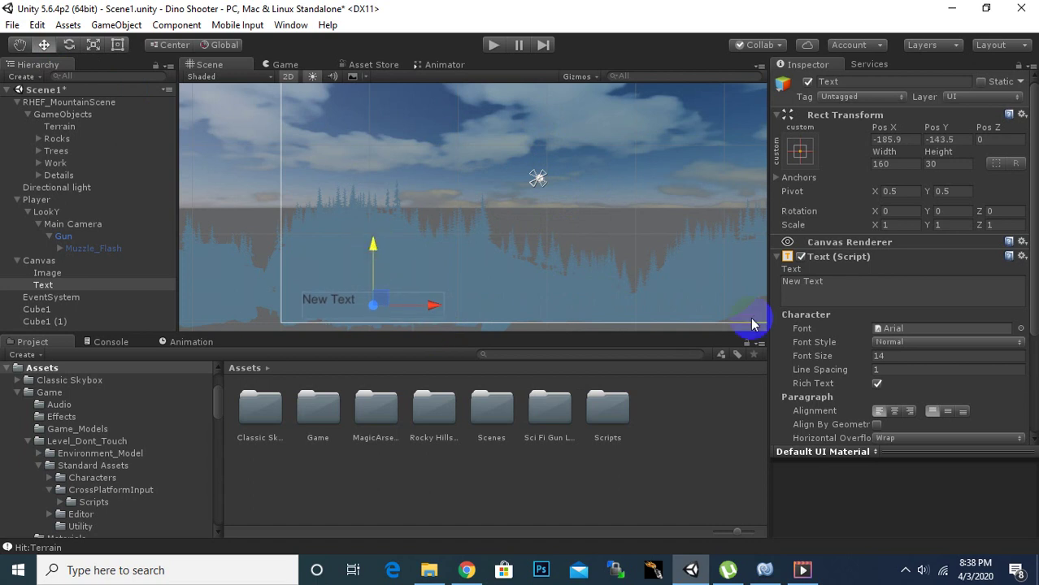
- Set the label text to 'Ammo: 50', font size 24, and colour white
left_click(850, 289)
type("Ammo: 50")
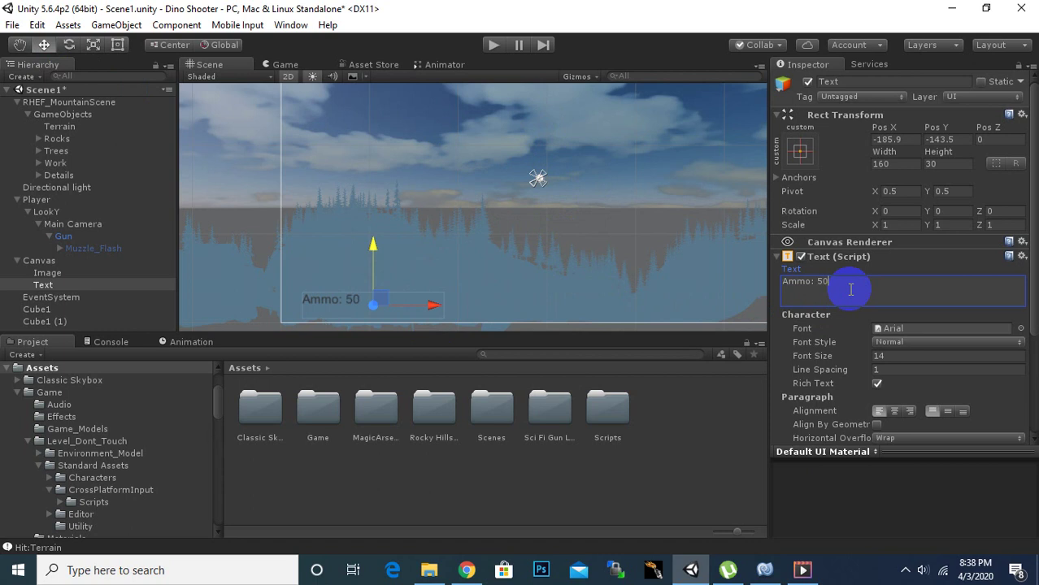
left_click(929, 354)
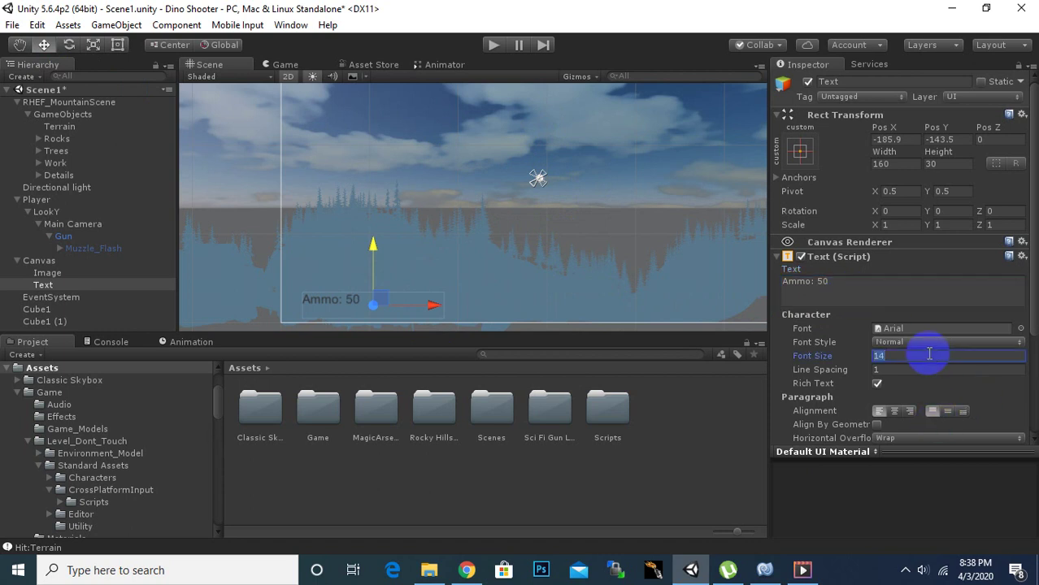
type("244")
key("BackSpace")
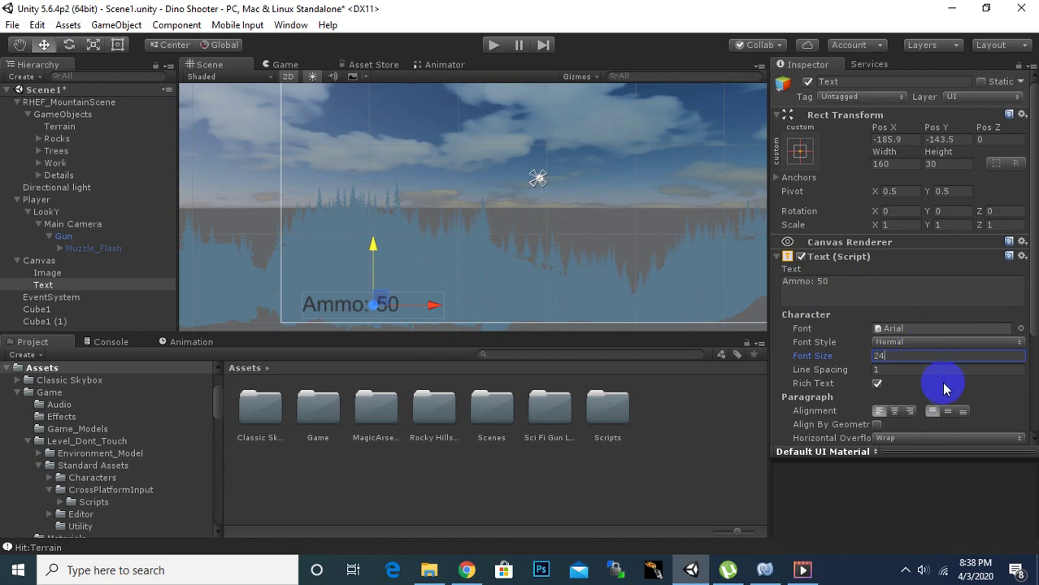
scroll(938, 387, "down", 3)
left_click(913, 387)
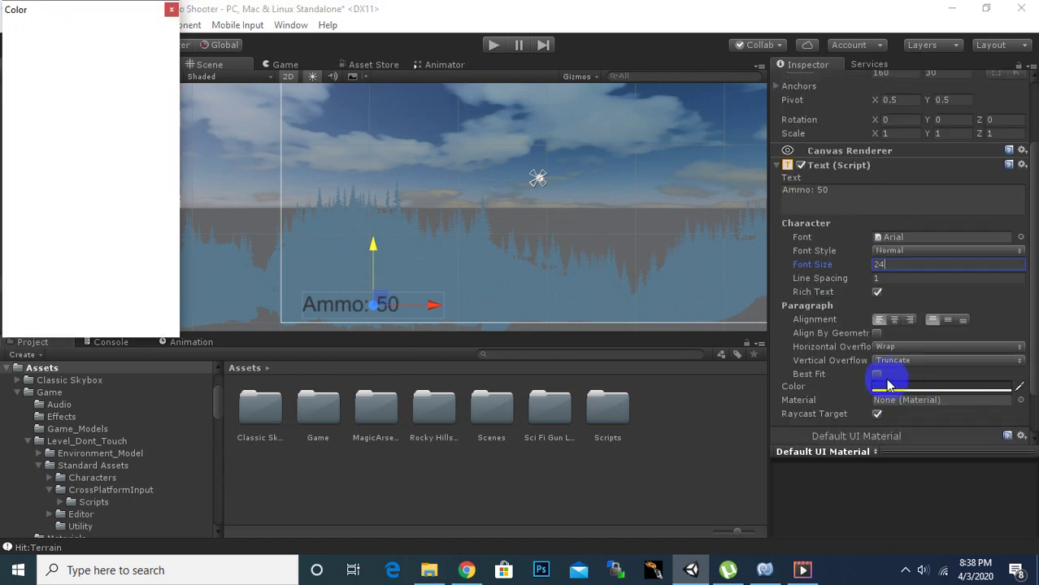
left_click_drag(37, 87, 27, 74)
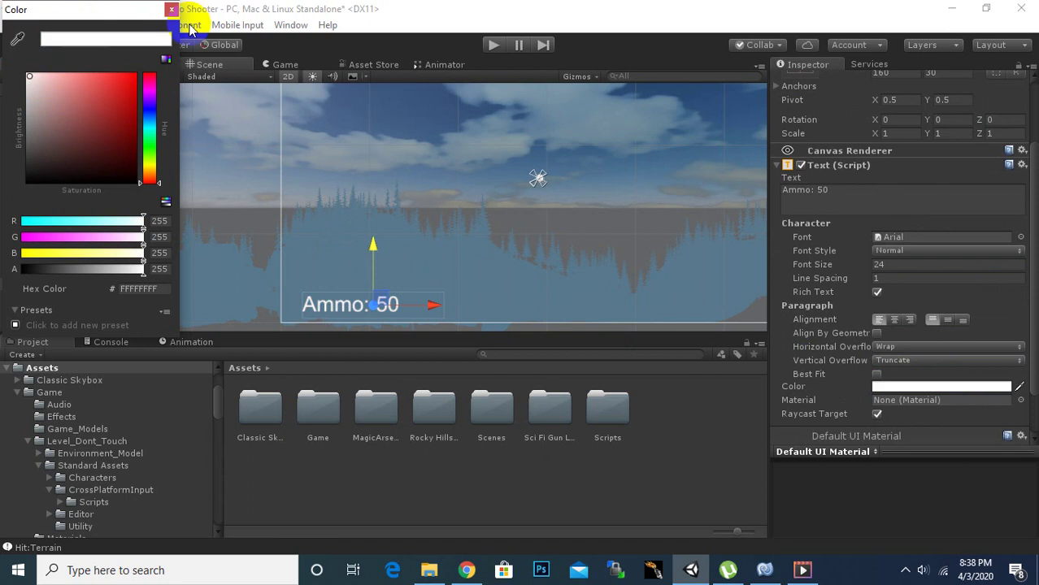
left_click(171, 9)
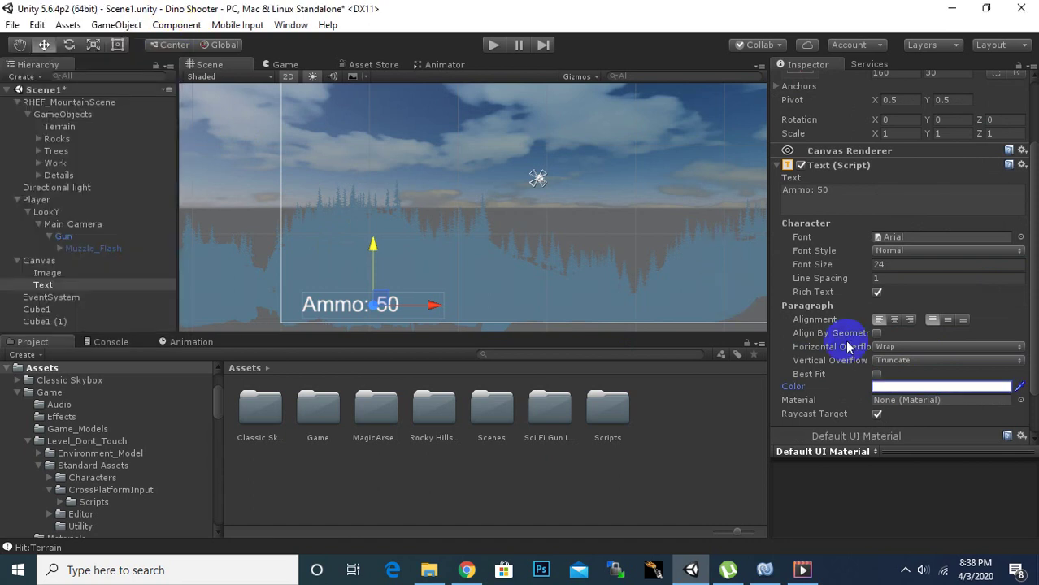
- Set horizontal and vertical overflow to Overflow and make the font style Bold
left_click(917, 350)
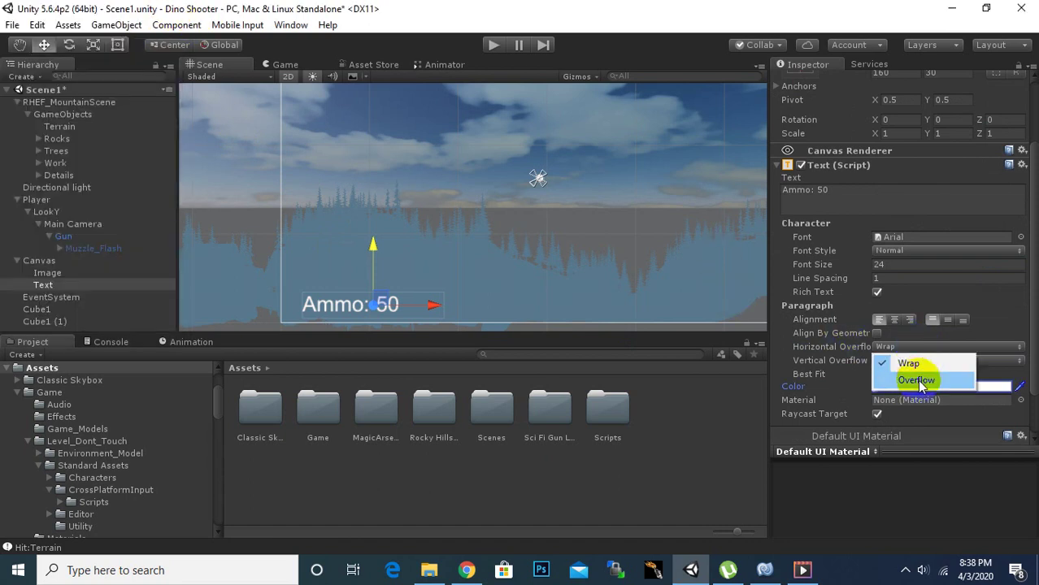
left_click(916, 380)
left_click(908, 361)
left_click(908, 394)
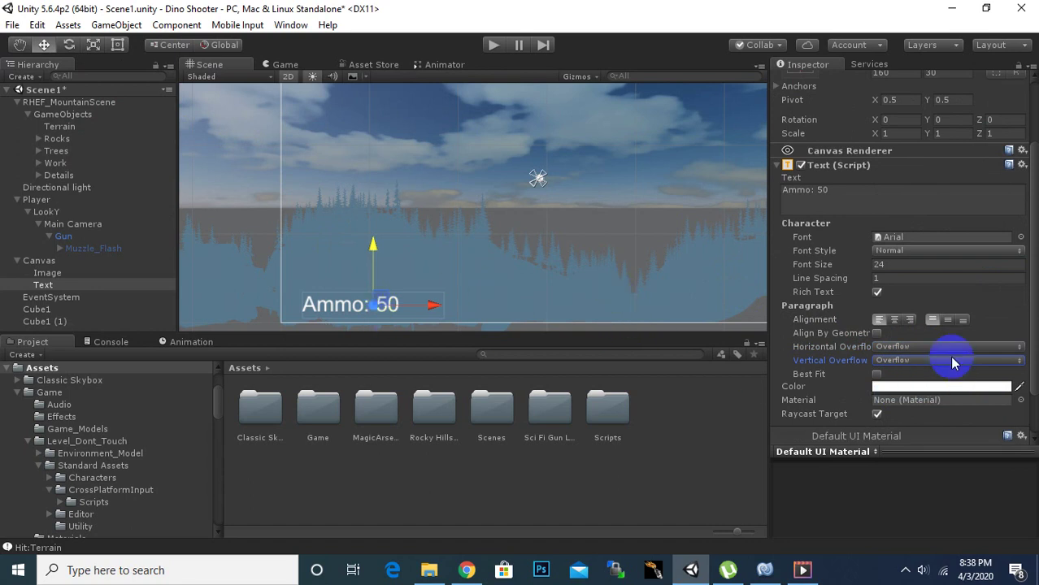
left_click(886, 251)
left_click(904, 284)
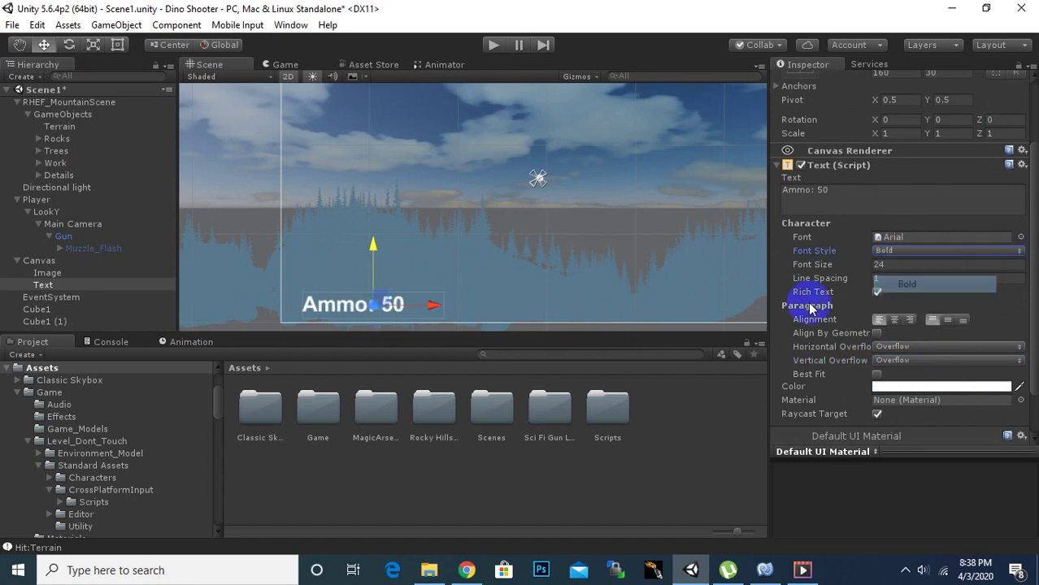
mouse_move(537, 251)
middle_mouse_down()
mouse_move(492, 223)
mouse_move(473, 252)
middle_mouse_up()
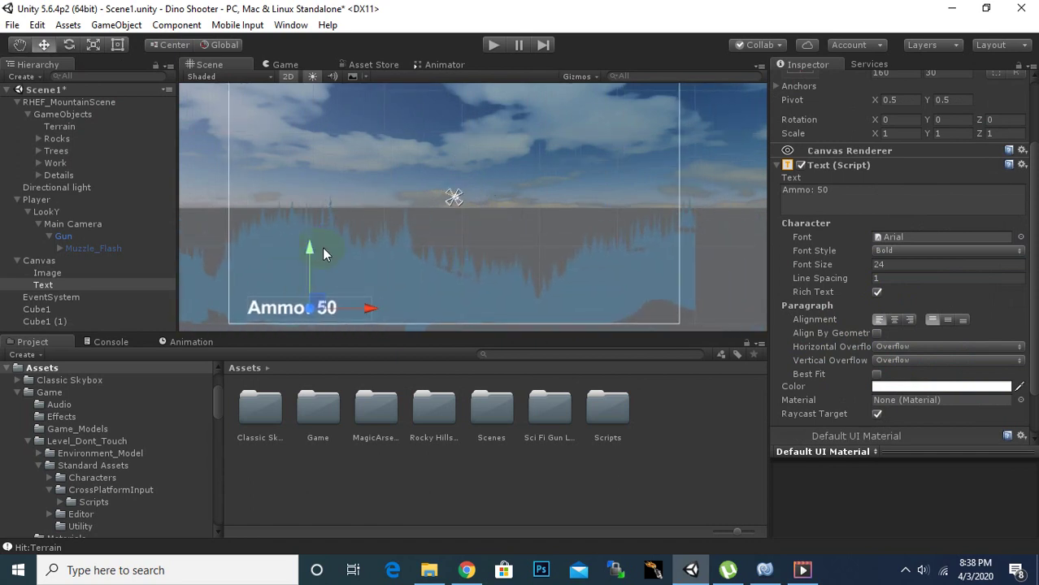
- Nudge the Ammo label into place and rename the Text object to AmoText
left_click_drag(323, 254, 361, 304)
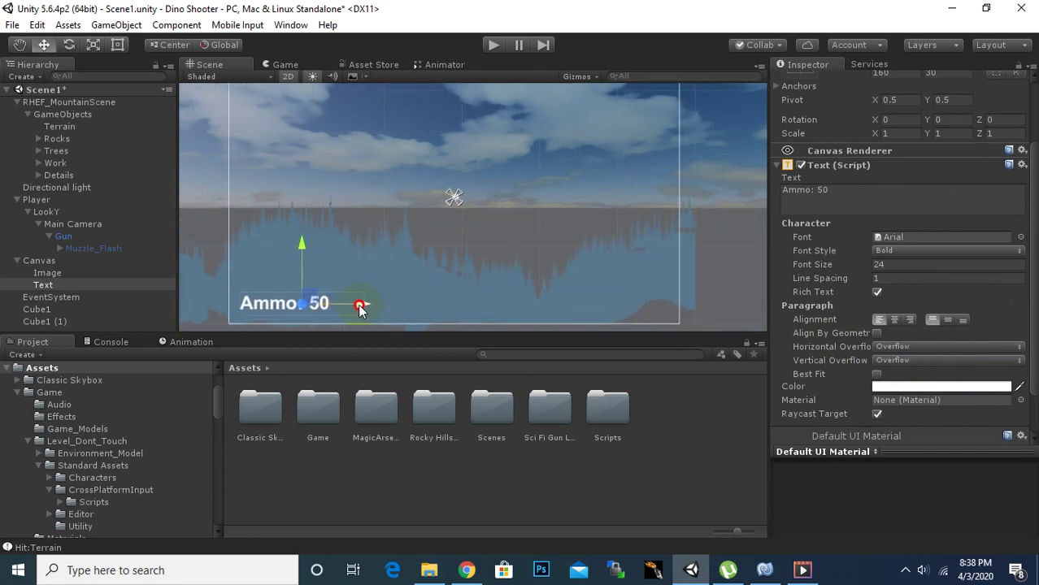
right_click(50, 284)
left_click(77, 327)
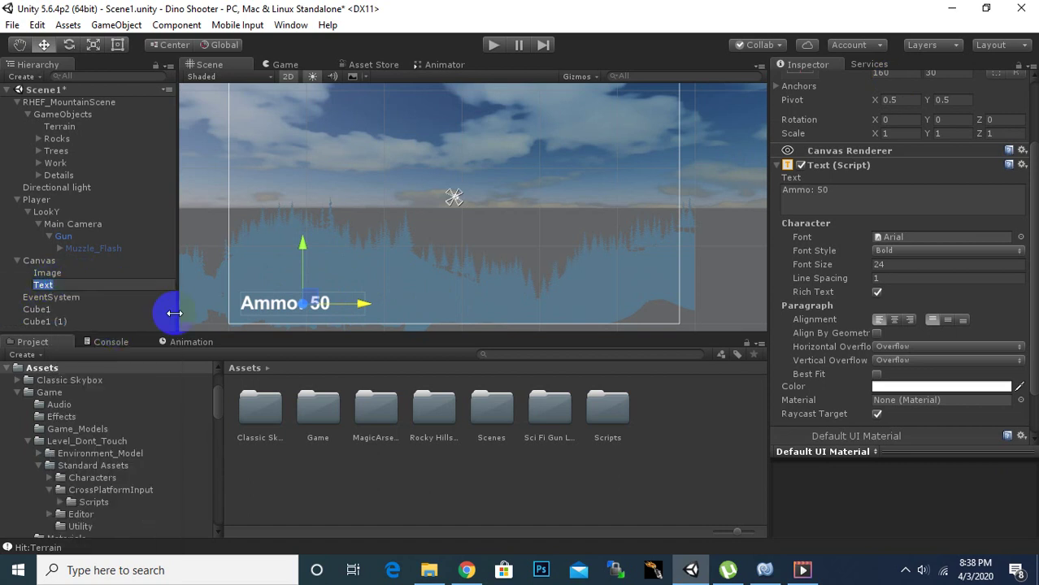
type("Am")
type("Te")
type("t")
key("Return")
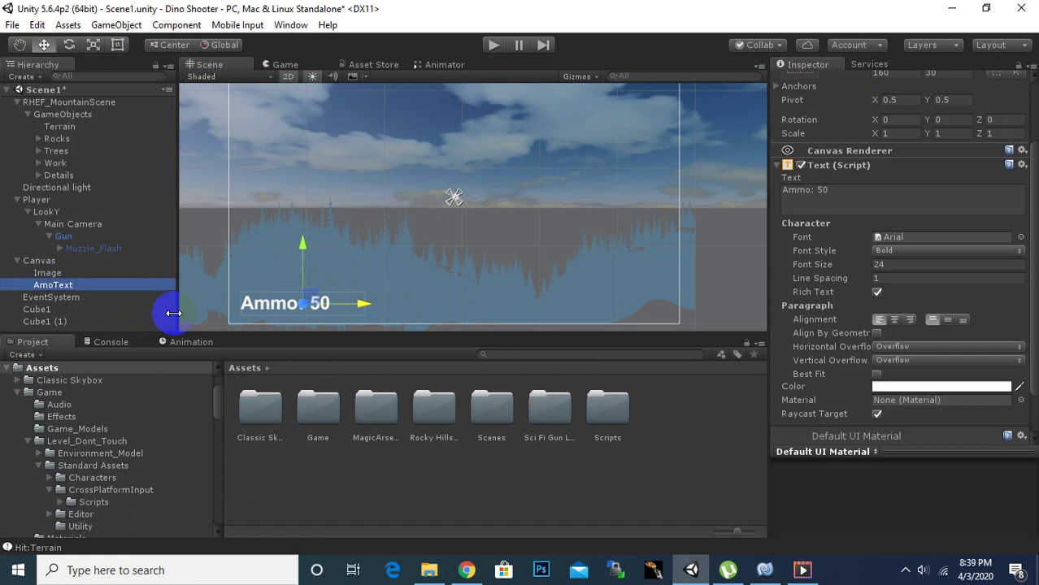
- Inside the Scripts folder, create a new C# script named UIManager
double_click(609, 410)
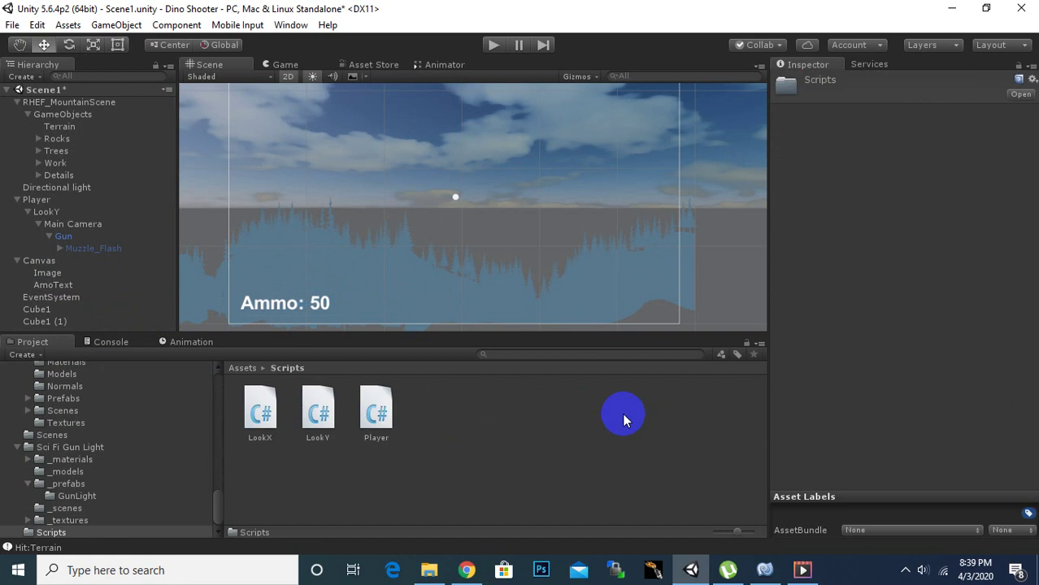
right_click(491, 450)
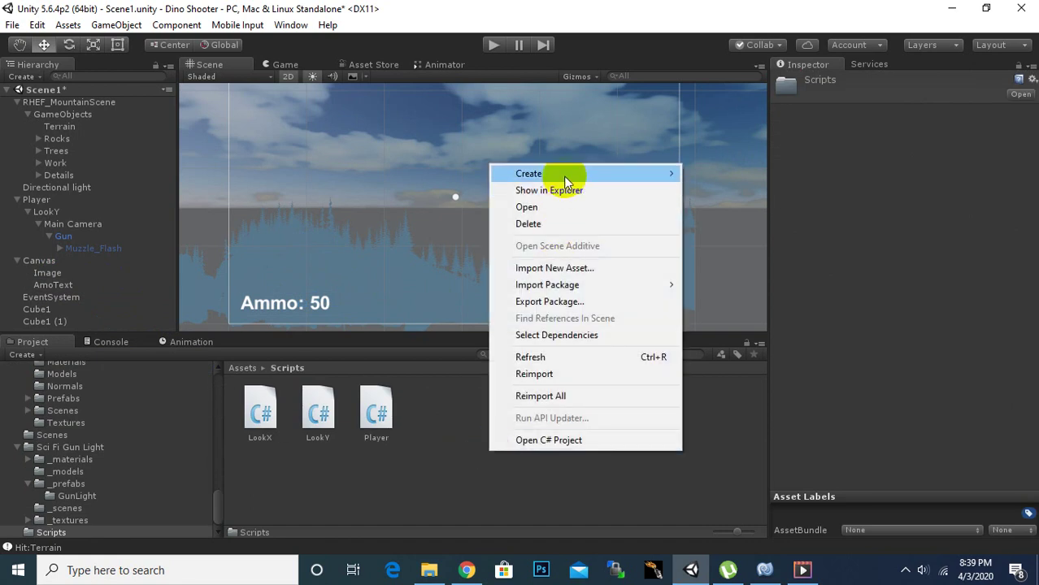
mouse_move(639, 176)
left_click(756, 195)
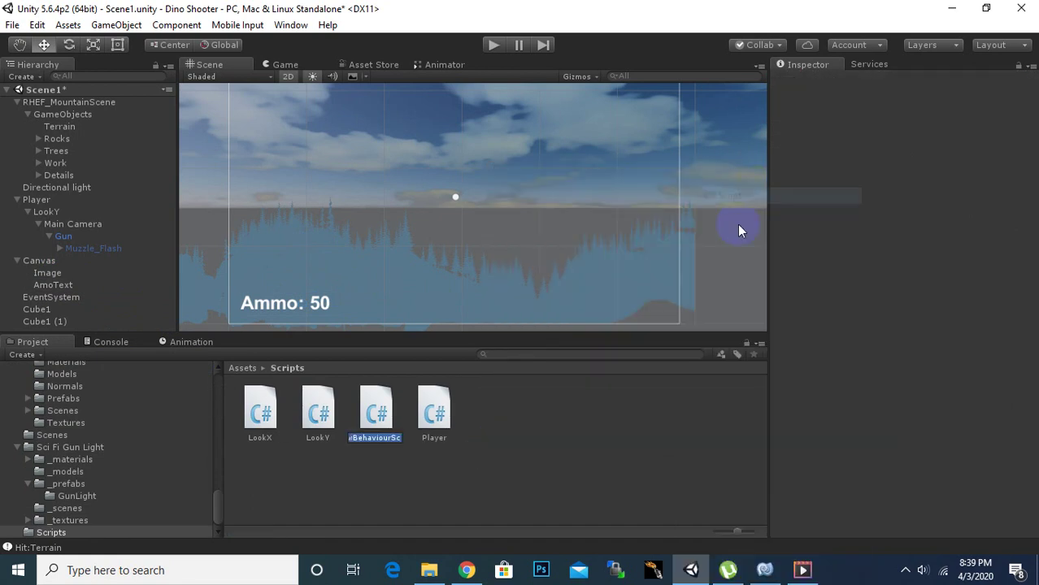
type("U")
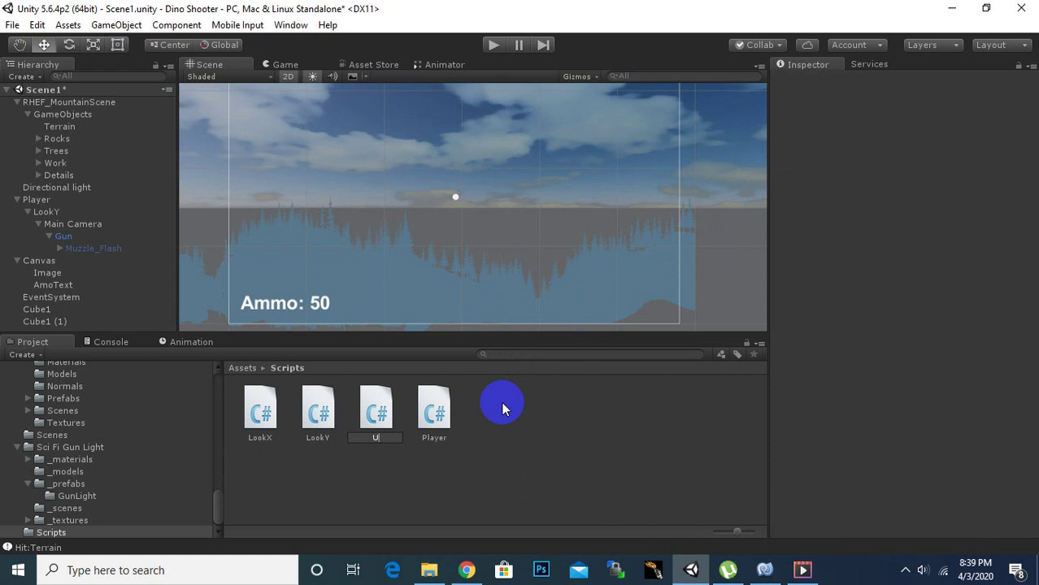
type("IManager")
left_click(501, 401)
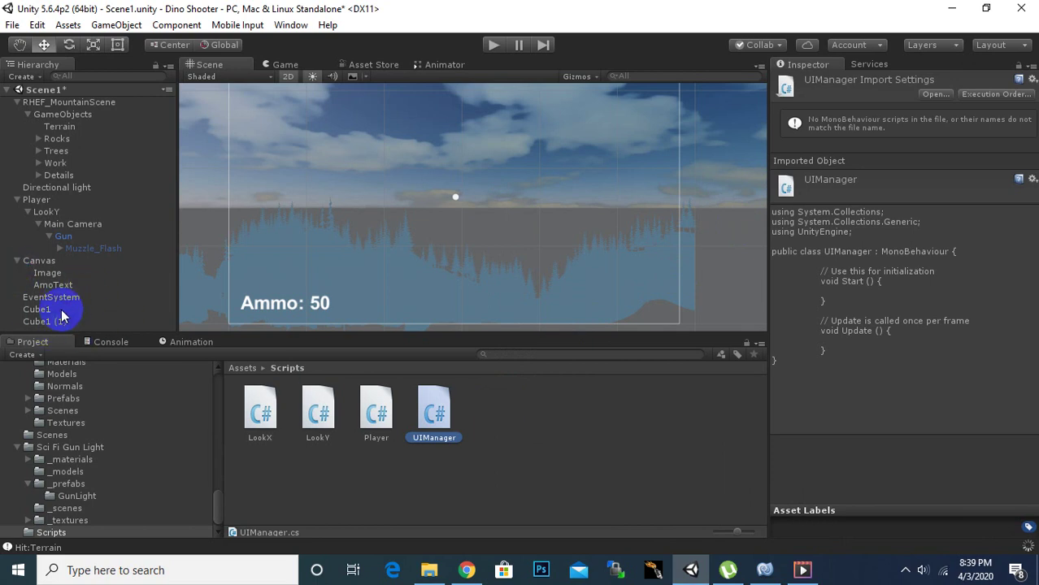
- Try dragging the UIManager script onto the Canvas, then dismiss the 'Can't add script' warning
left_click(42, 260)
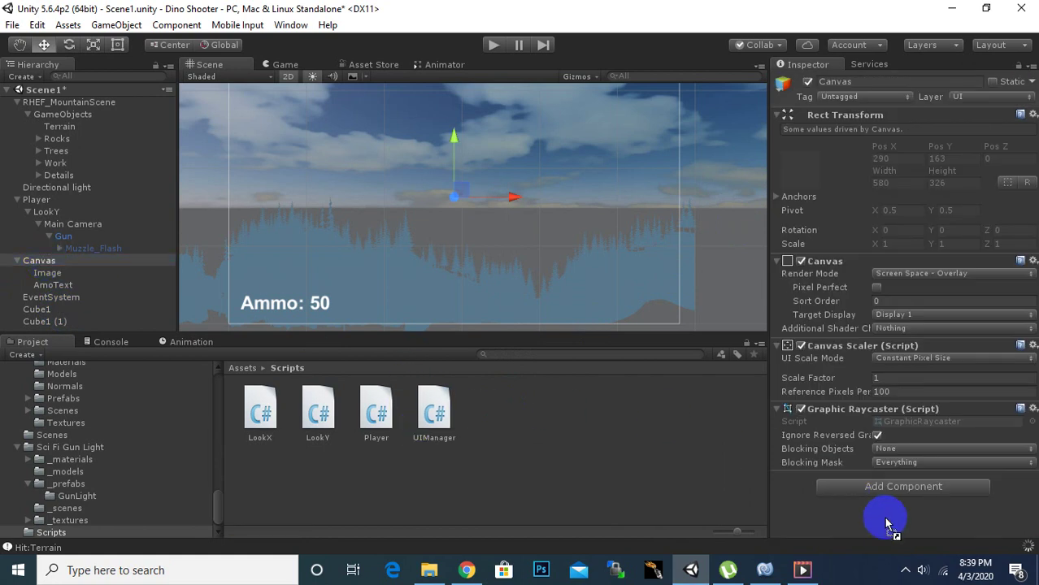
left_click_drag(421, 424, 876, 518)
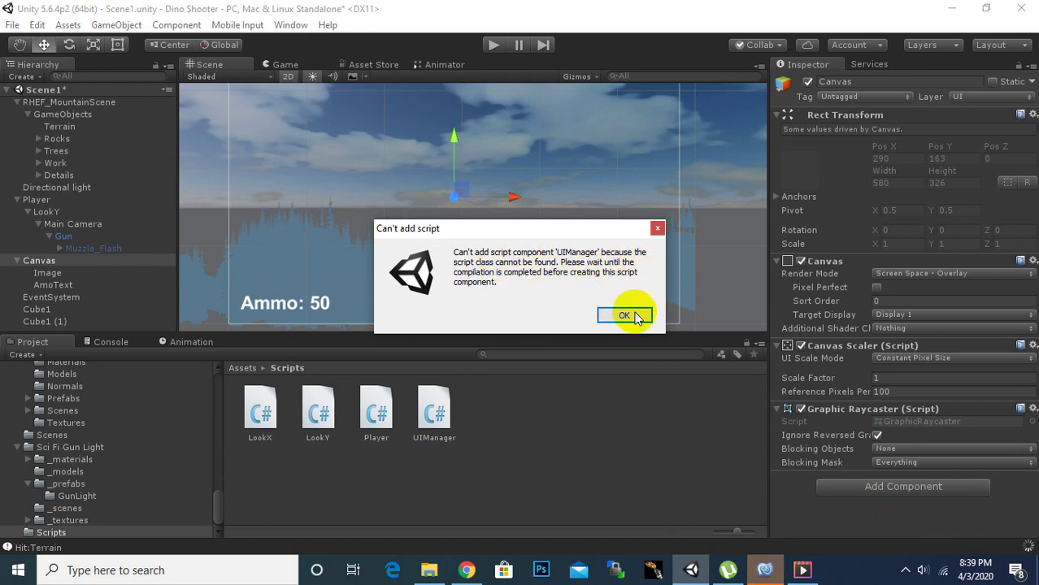
left_click(624, 315)
- Bring MonoDevelop forward, choose Do Not Send on the crash report, and return to Unity
left_click(765, 569)
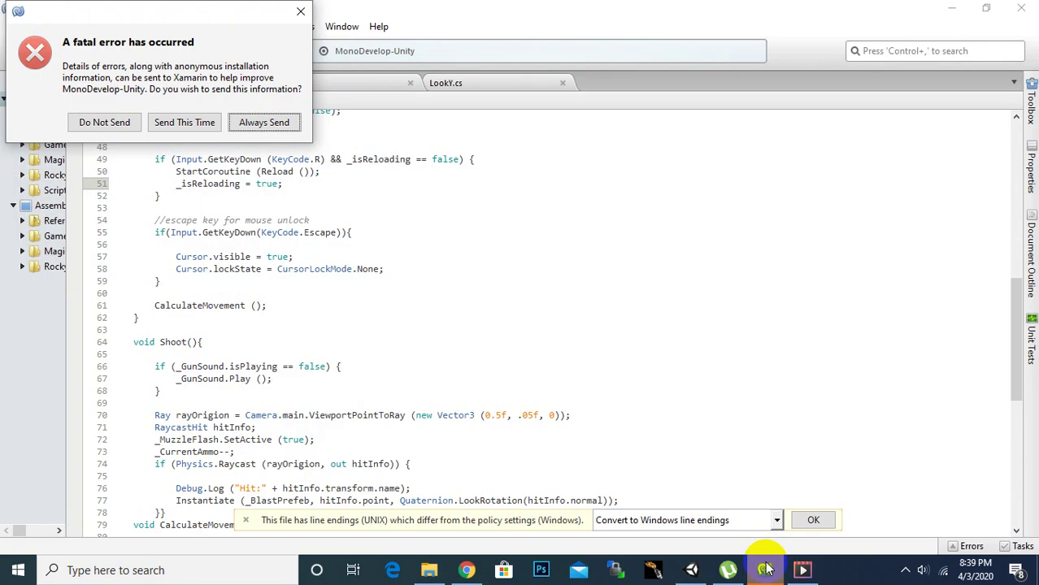
left_click(130, 124)
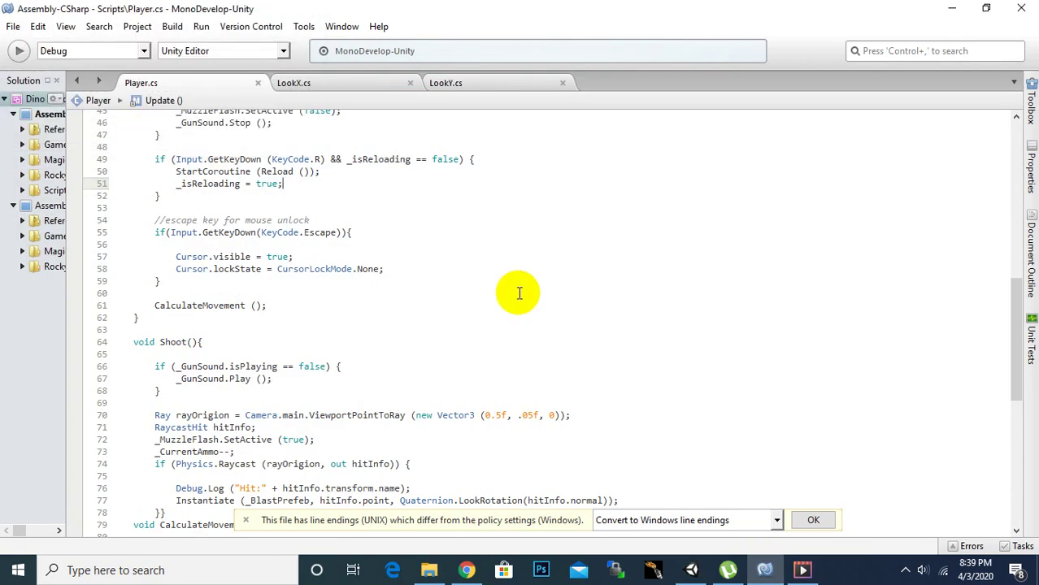
left_click(693, 572)
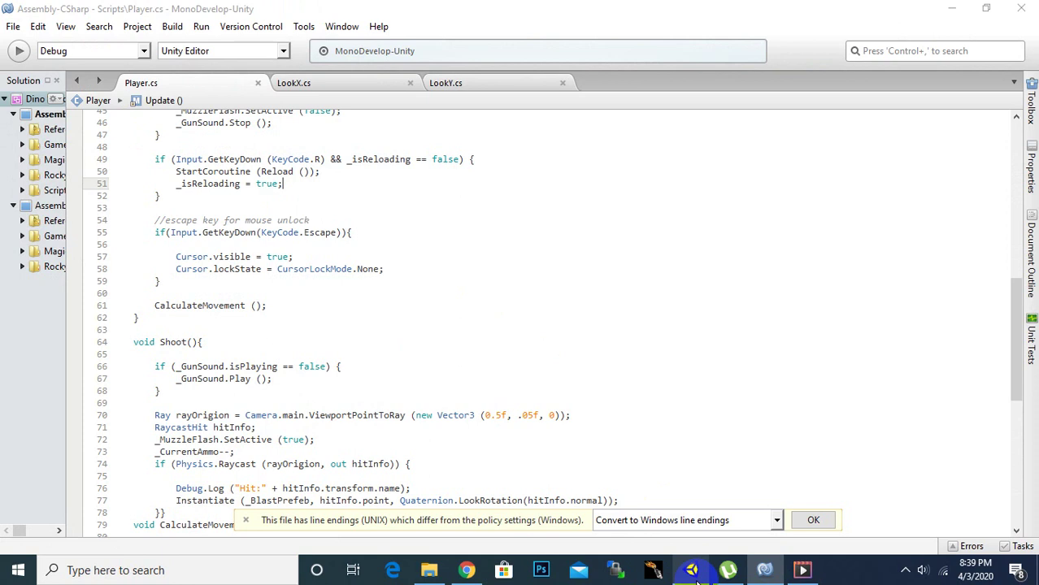
- Delete the UIManager script from the Scripts folder
left_click(431, 439)
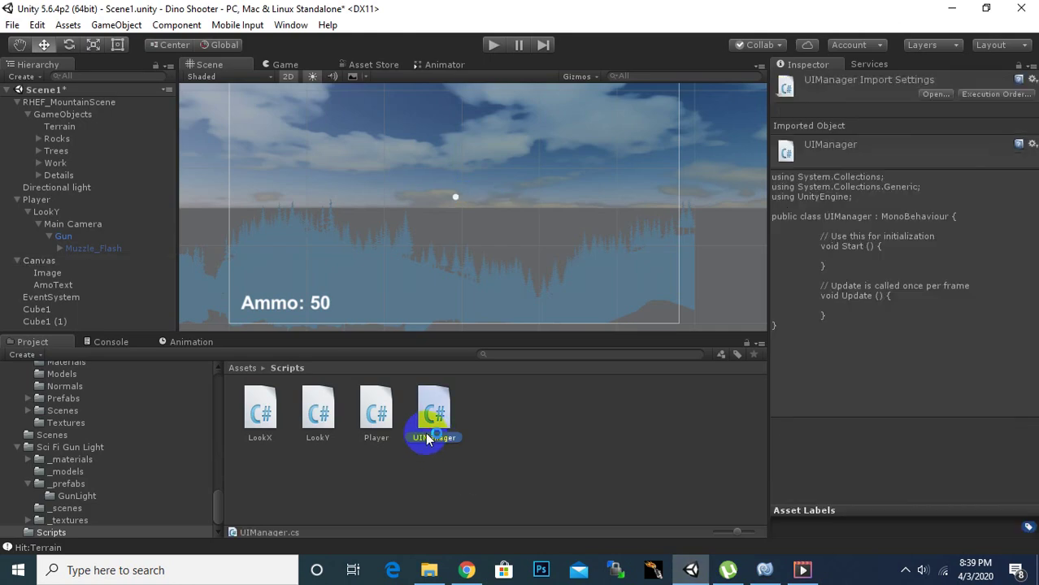
right_click(425, 437)
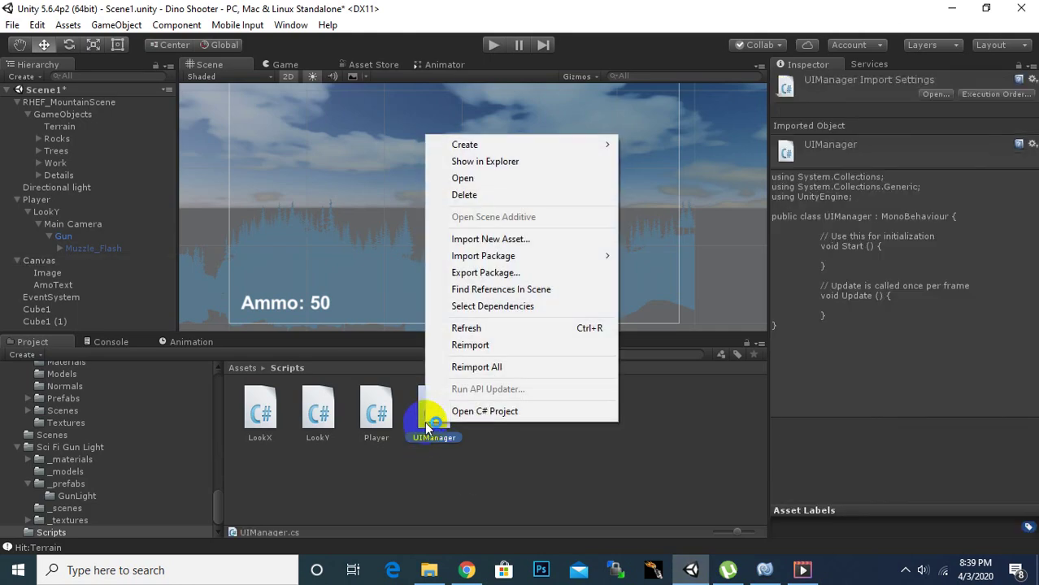
left_click(487, 198)
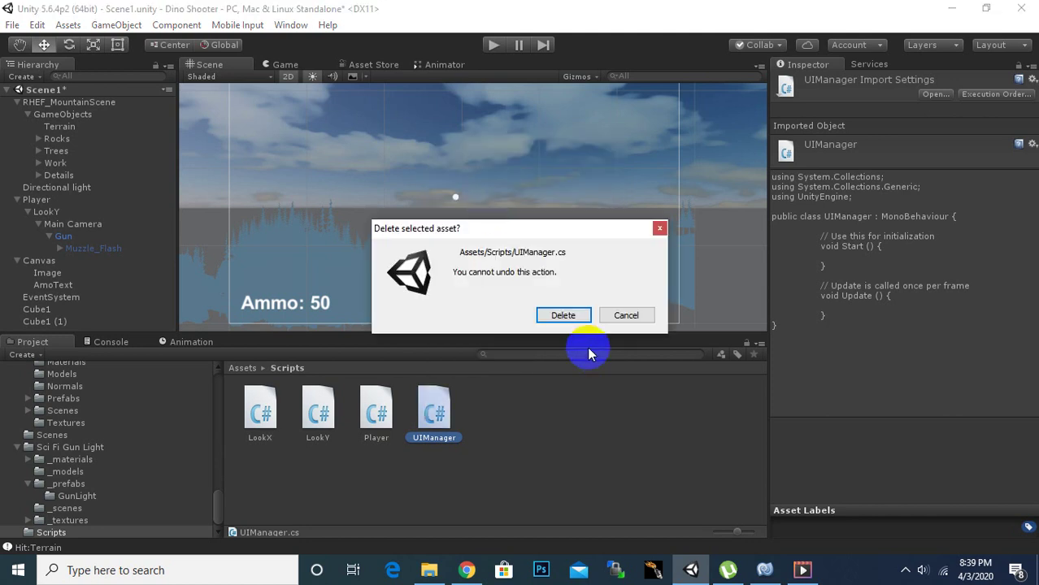
left_click(563, 315)
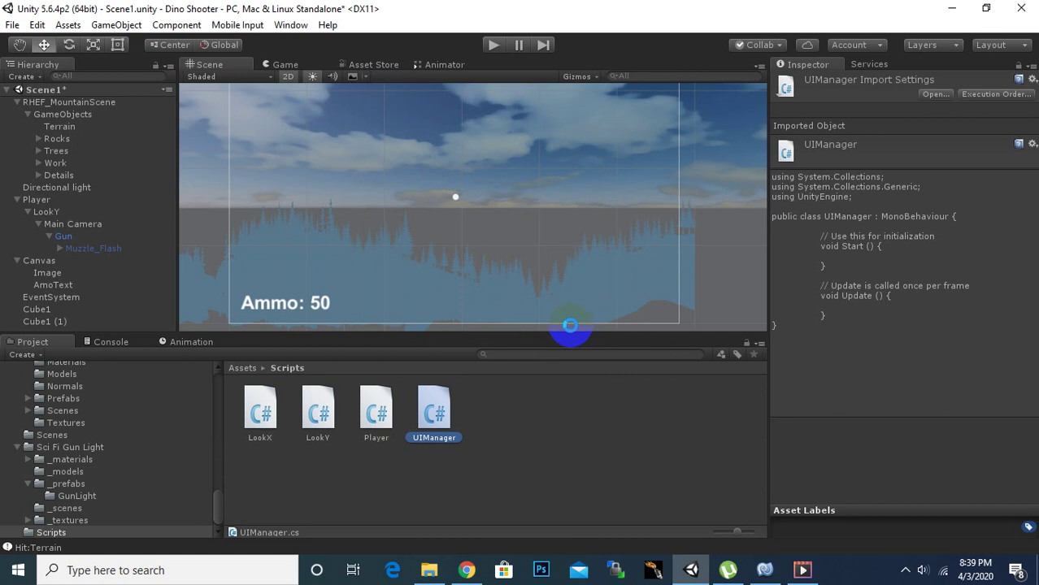
- Create a new C# script named uiManager, closing the crashed MonoDevelop dialog
right_click(469, 417)
mouse_move(654, 141)
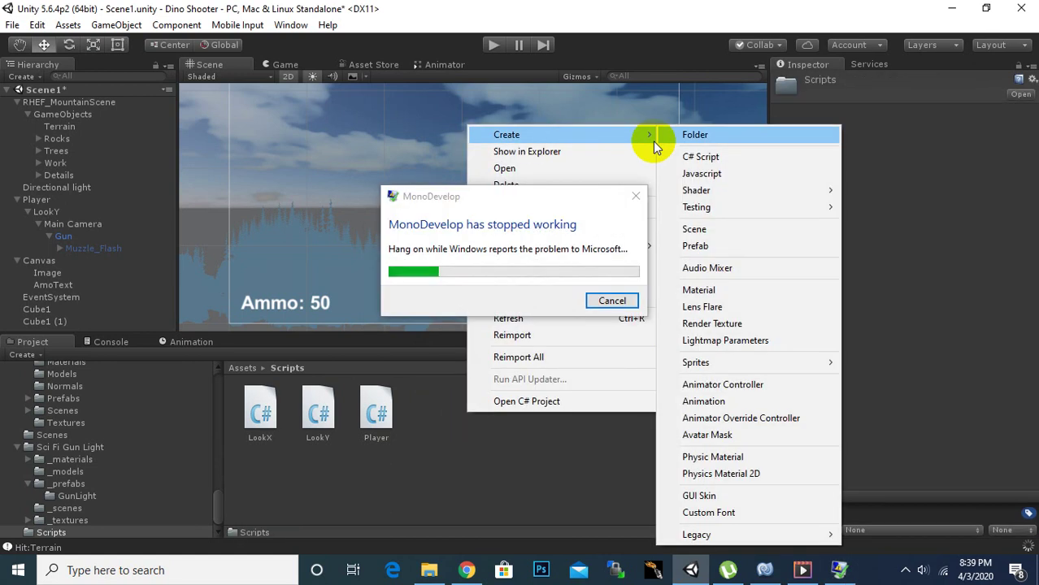
left_click(707, 154)
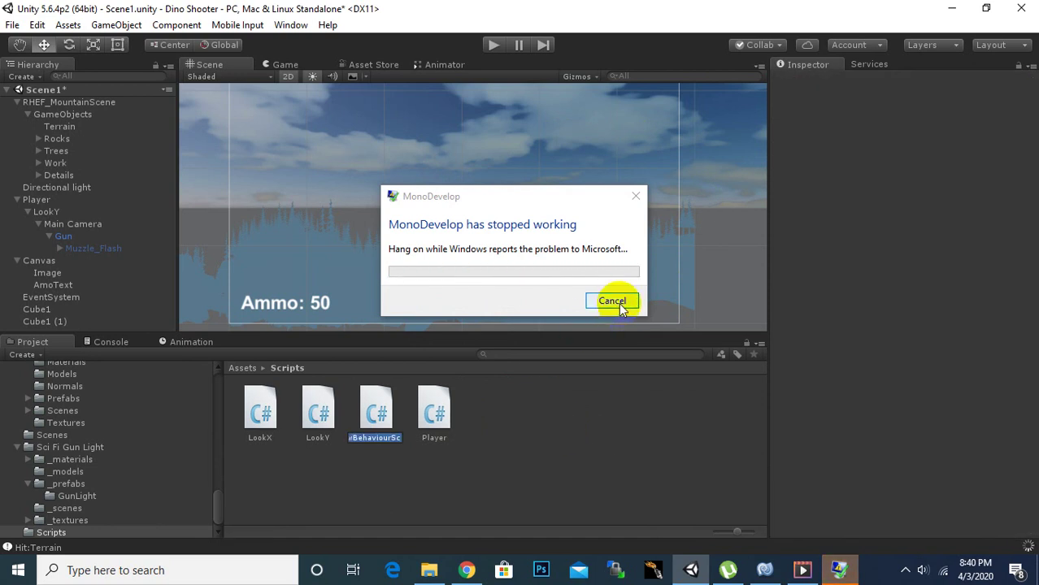
type("uiM")
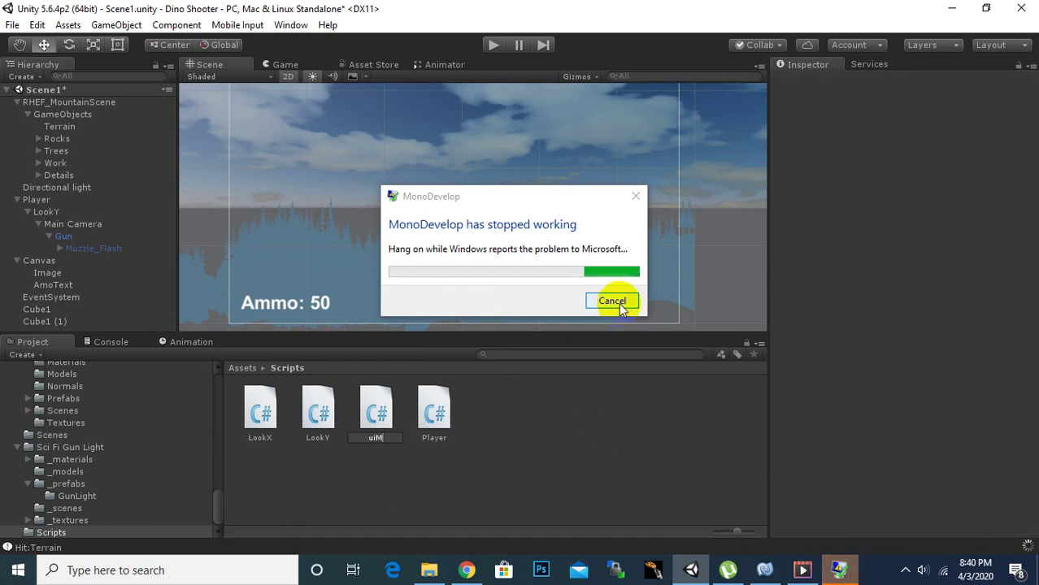
type("ang")
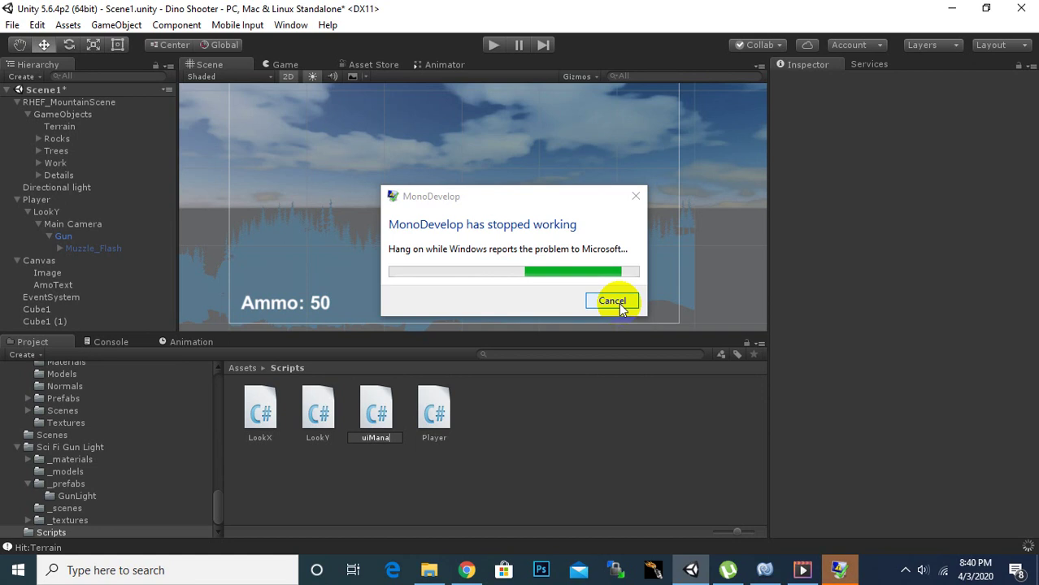
key("BackSpace")
type("a")
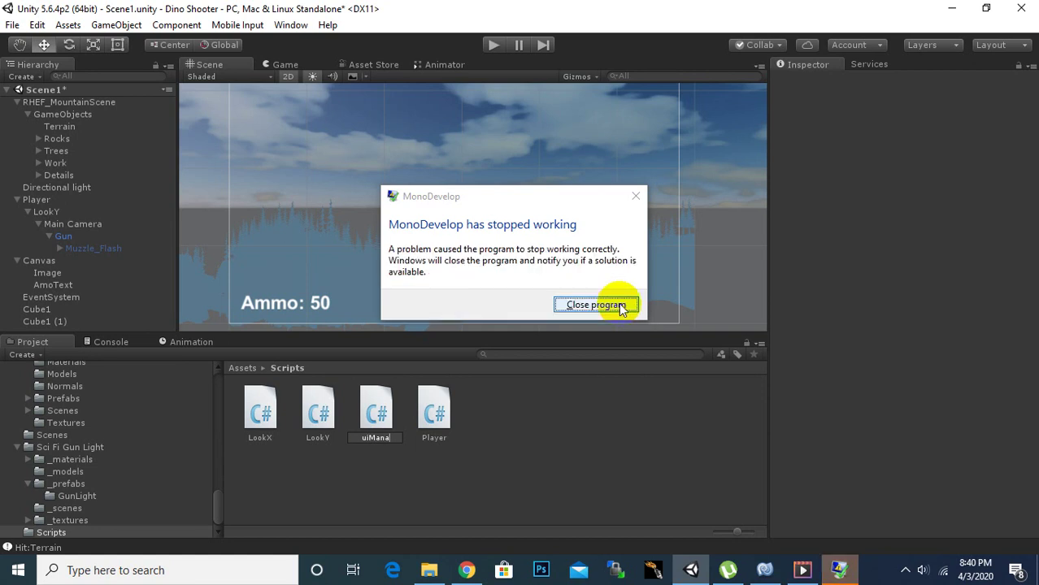
type("ger")
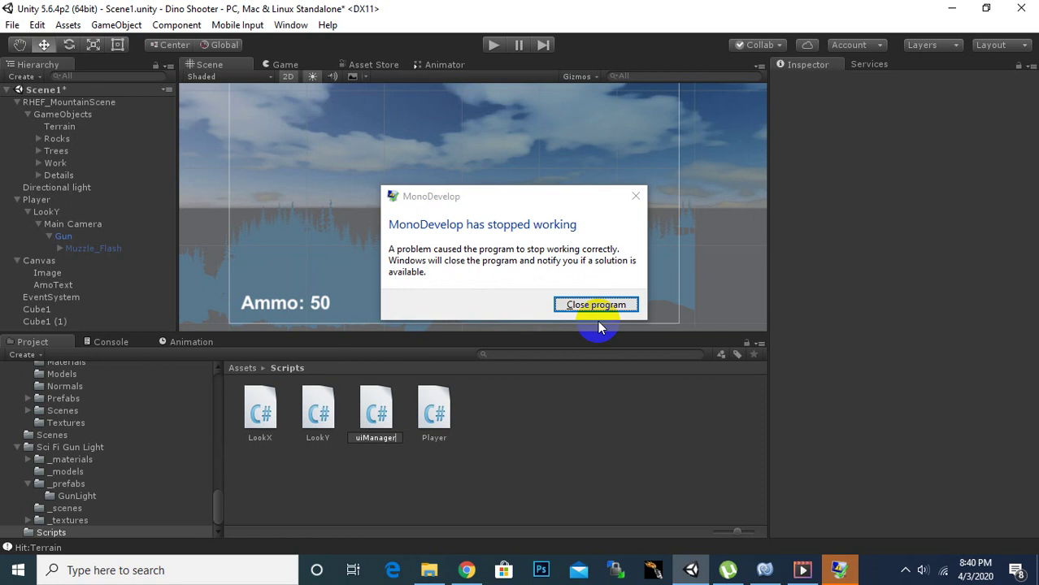
left_click(597, 317)
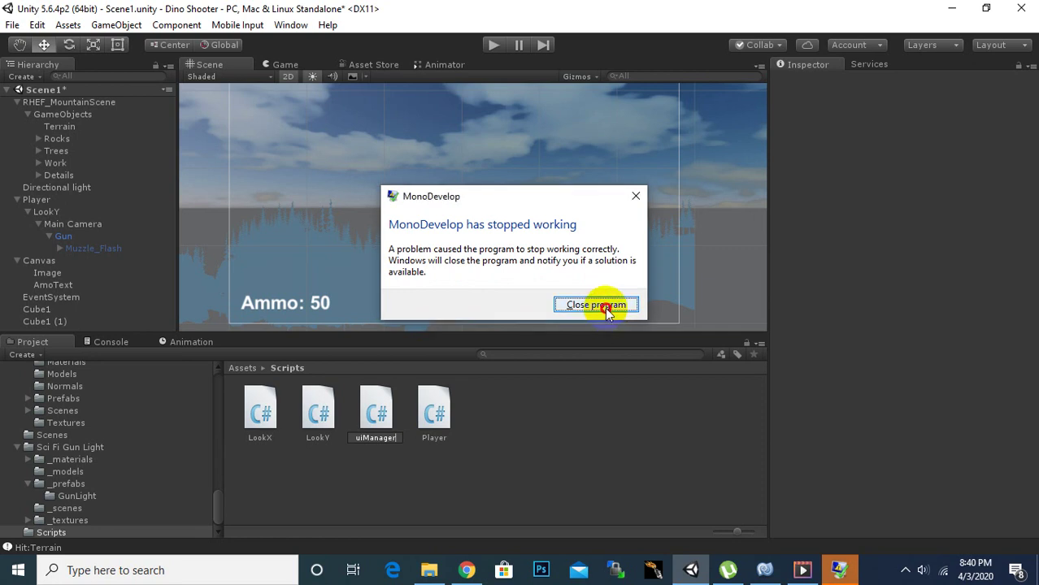
left_click(404, 427)
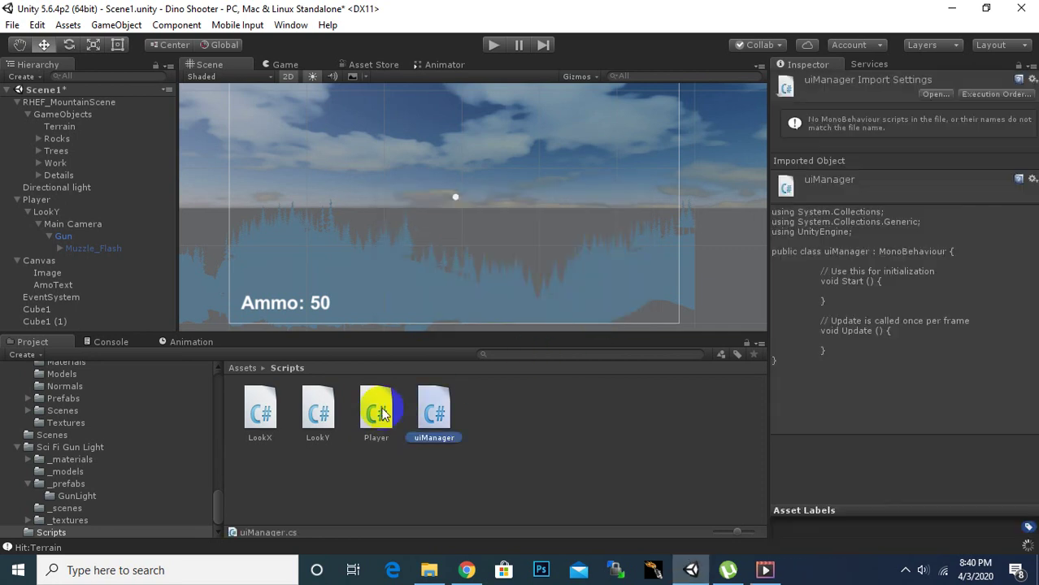
- Open the uiManager script in MonoDevelop from the Project panel
double_click(439, 424)
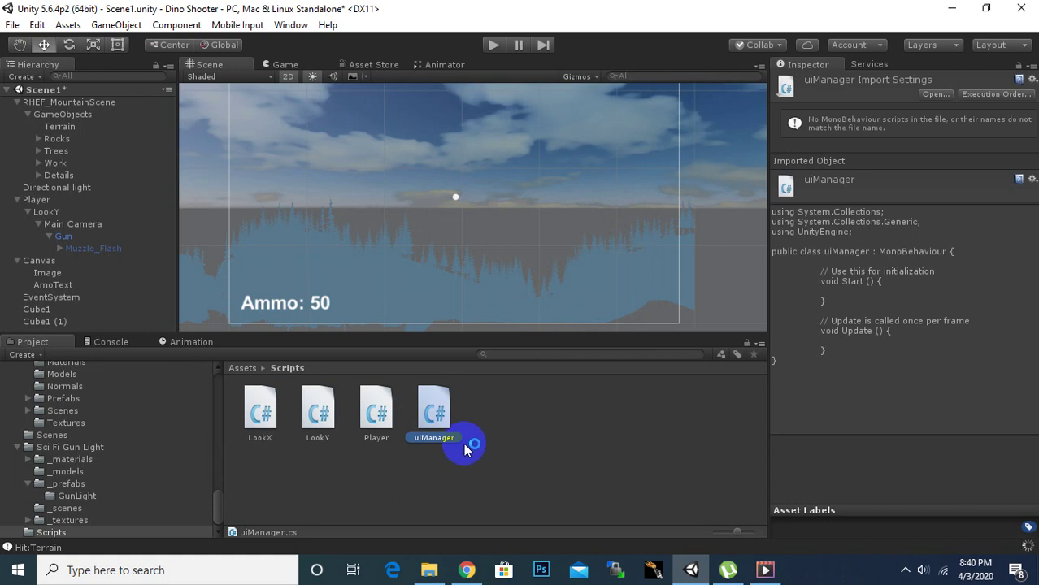
left_click(905, 568)
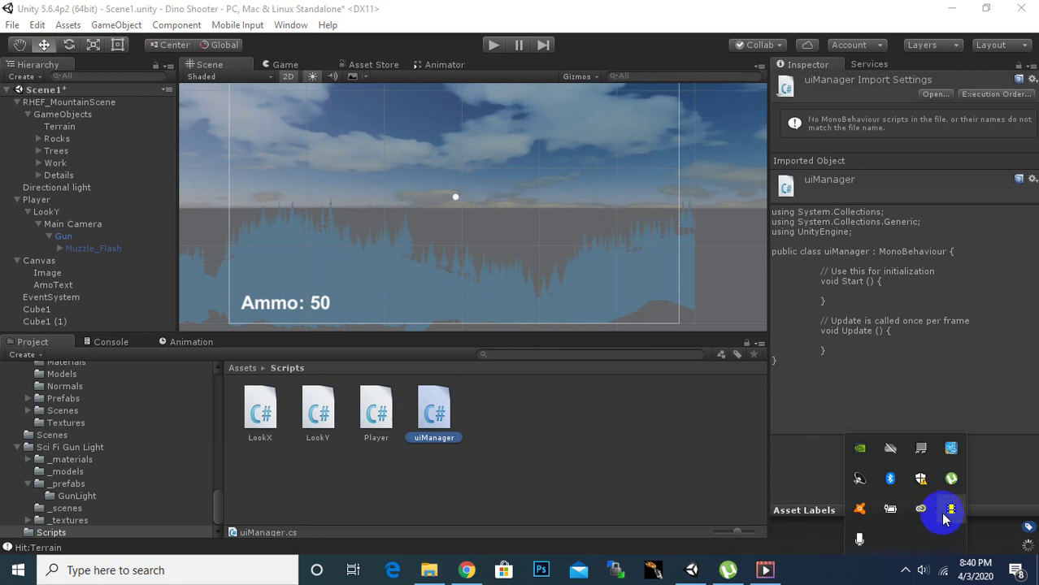
- Add 'using UnityEngine.UI;' below the existing using lines in uiManager.cs
key("Return")
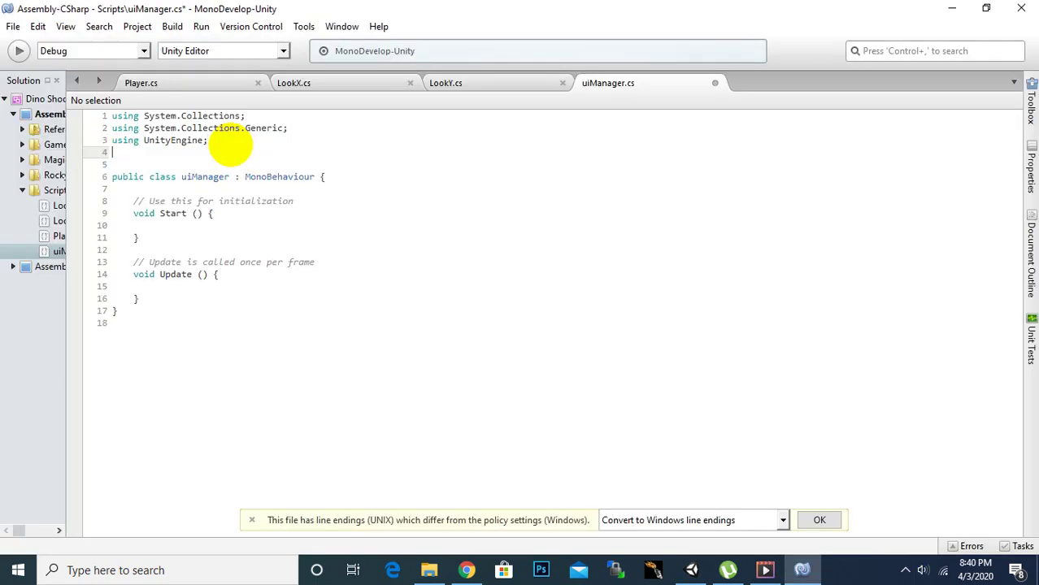
type("usinn")
key("BackSpace")
key("BackSpace")
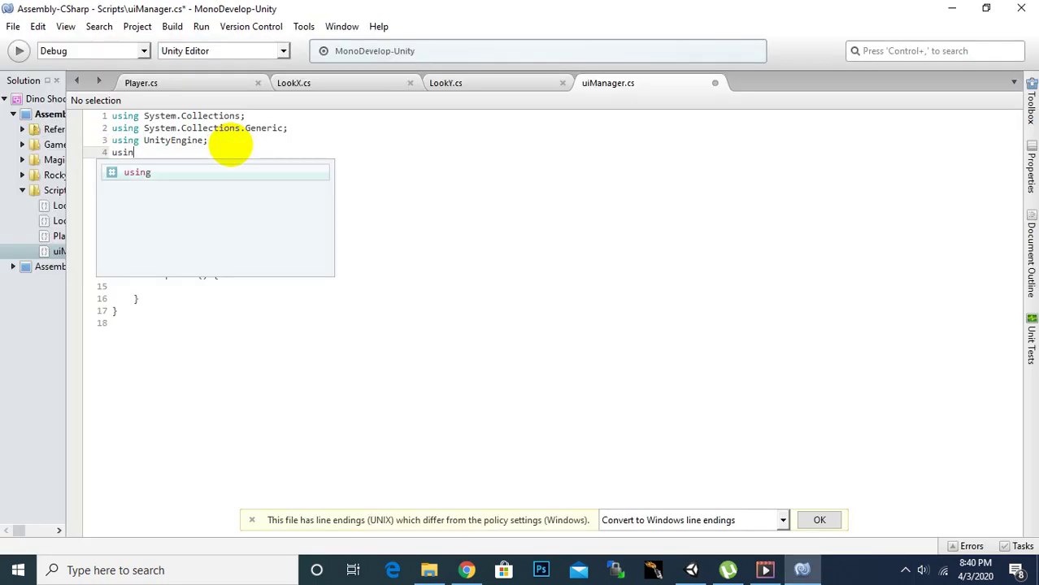
type("g Uni")
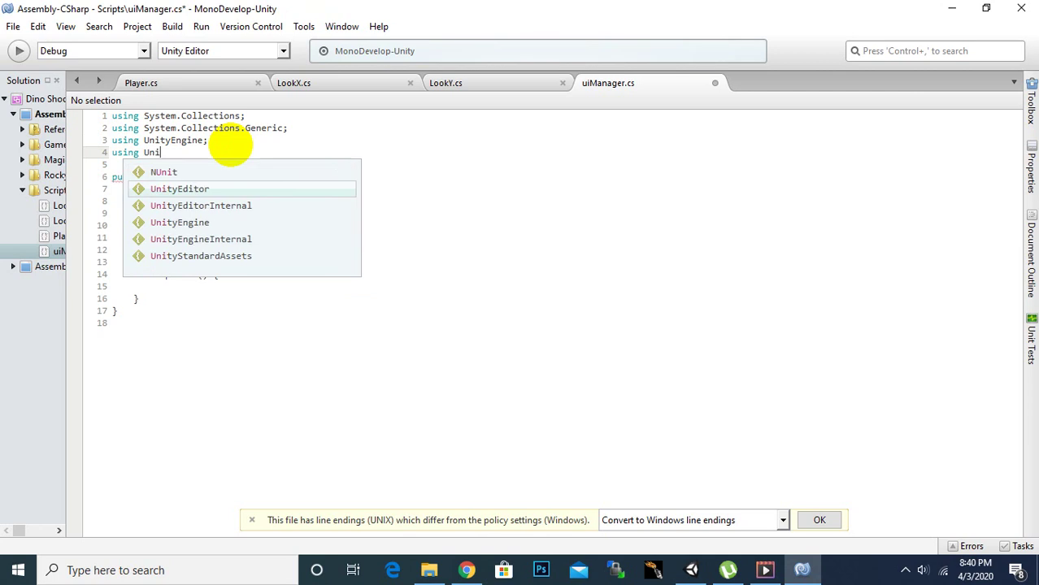
type("ty")
key("Down")
key("Down")
key("Return")
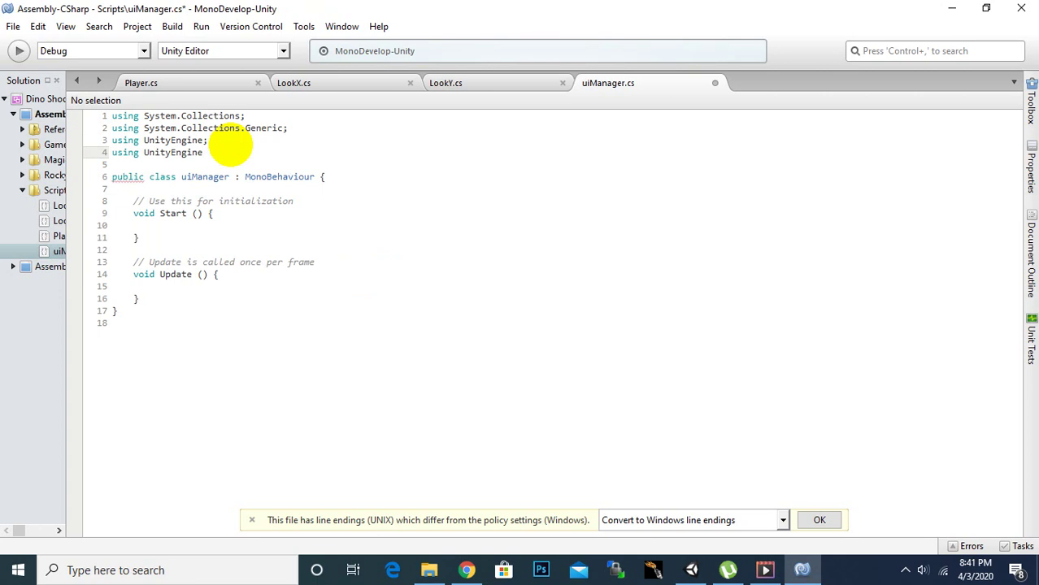
type("..")
type("u")
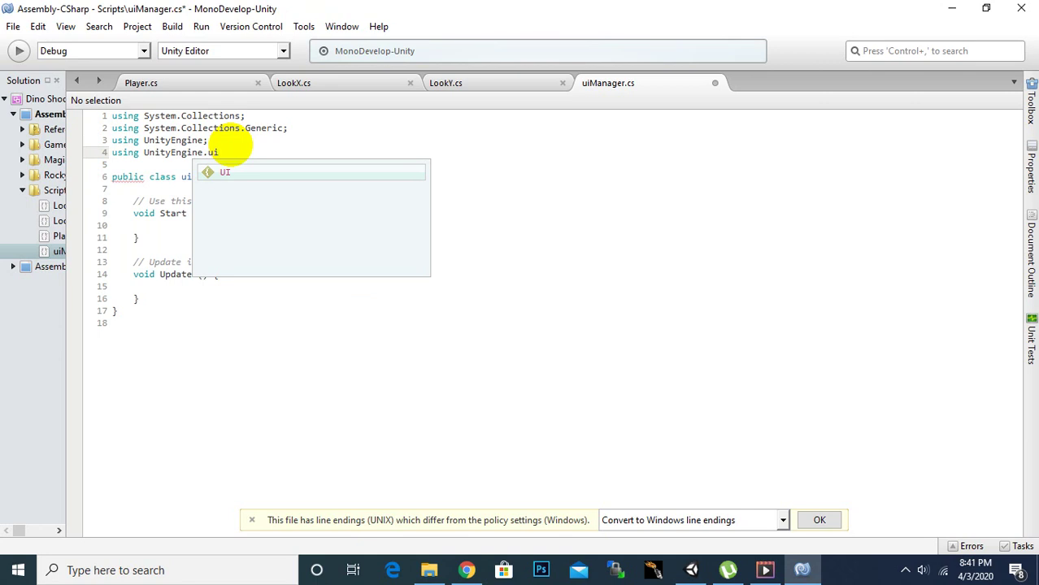
key("Return")
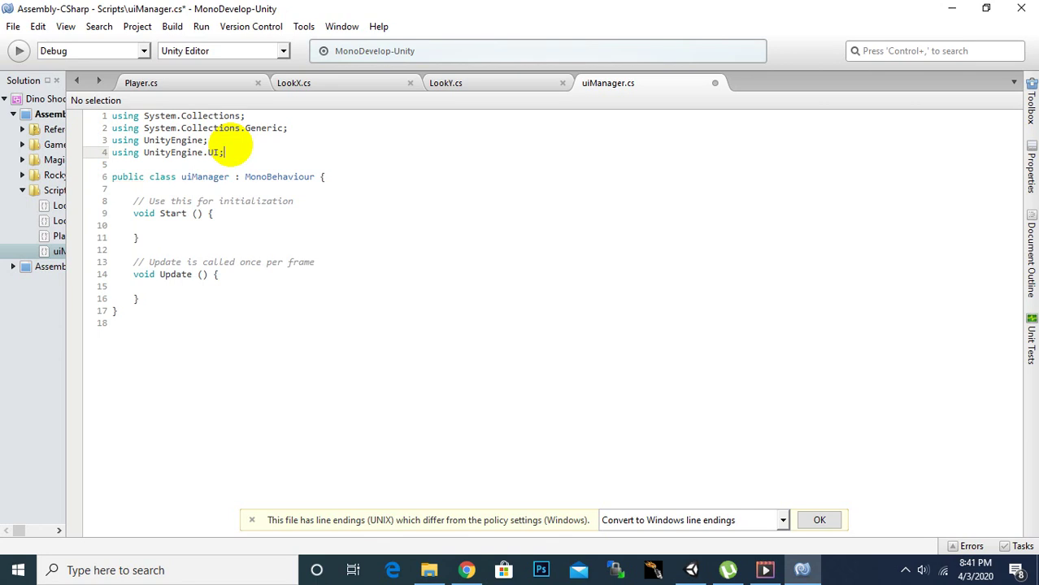
- Declare 'private Text _AmmoText;' at the top of the class body
left_click(213, 201)
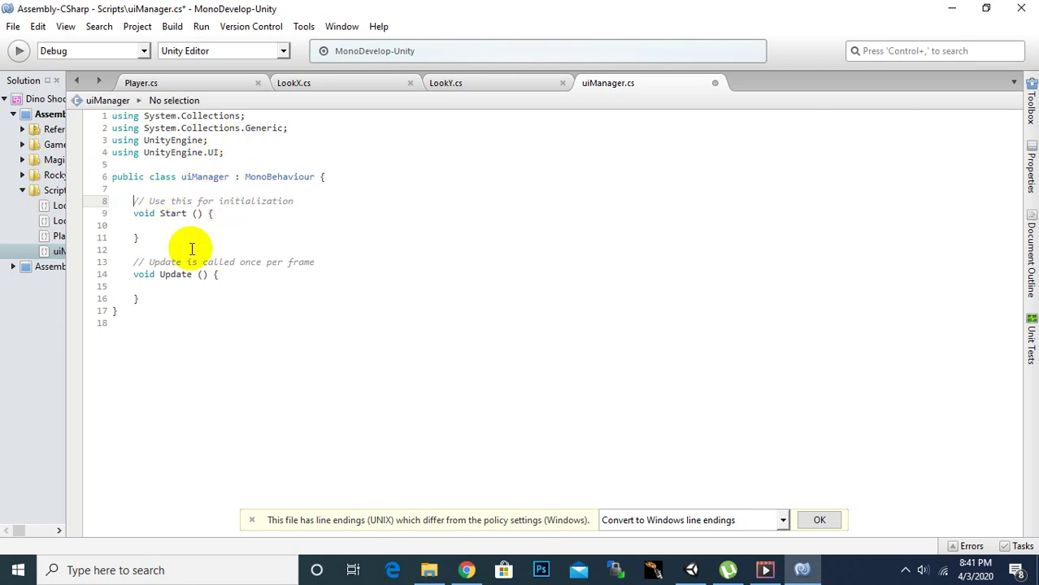
key("Home")
key("Return")
key("Up")
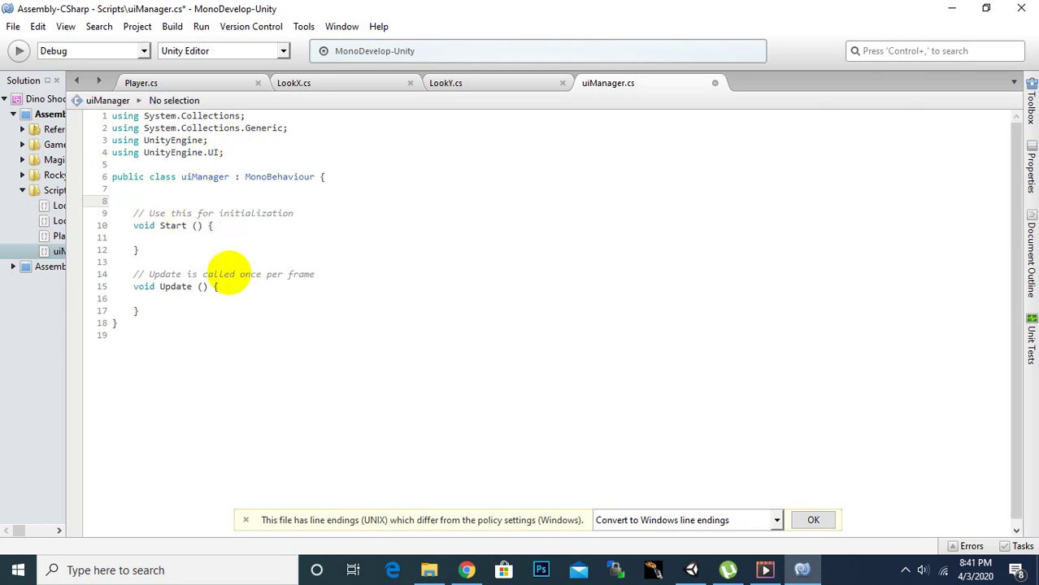
type("private")
type(" Text ")
type("_Ammo")
type("Text")
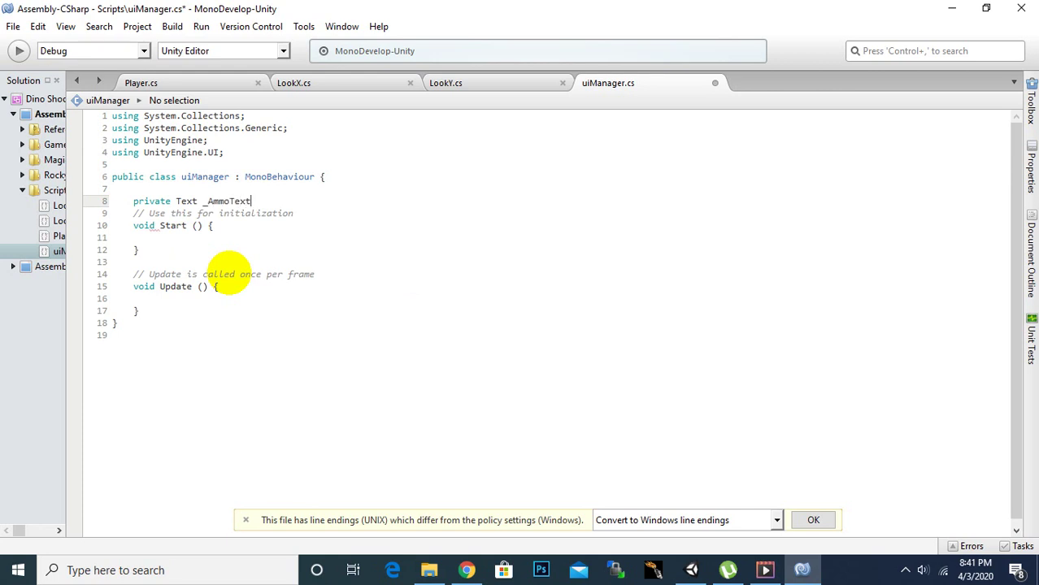
type(";")
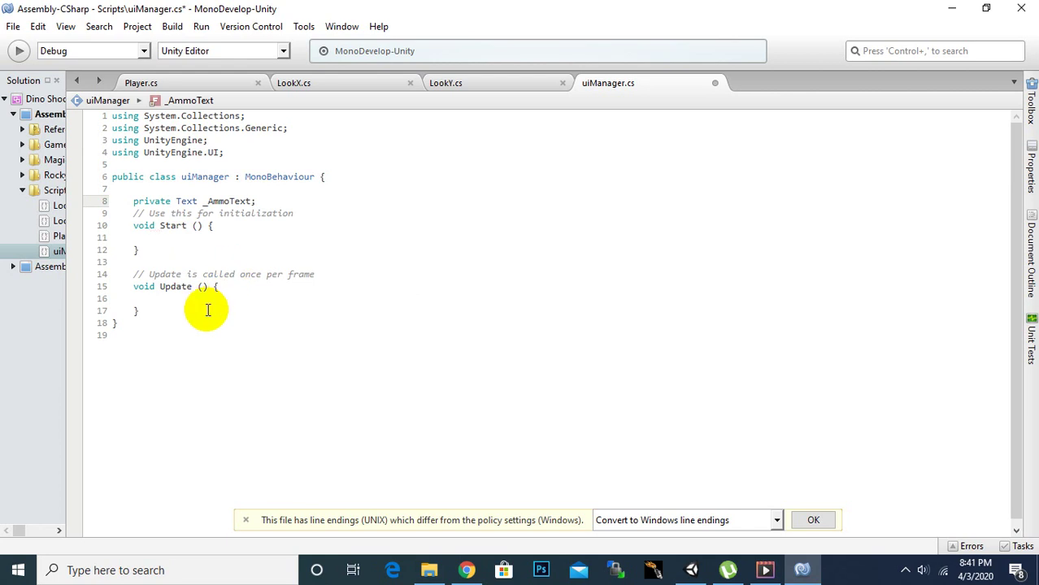
- Delete the empty Start and Update methods, leaving a line for a new method
left_click_drag(133, 213, 184, 306)
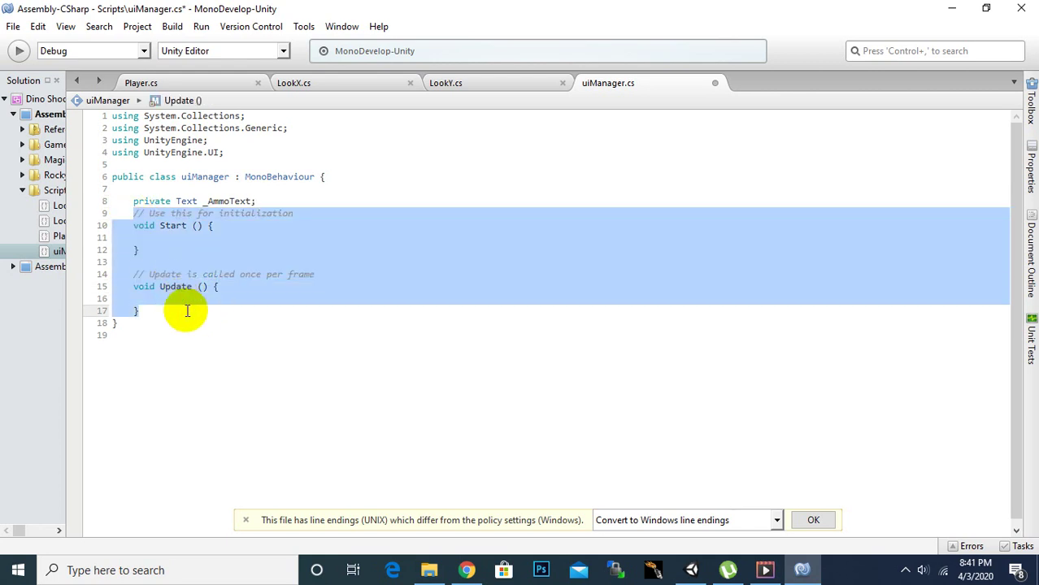
key("Delete")
key("Return")
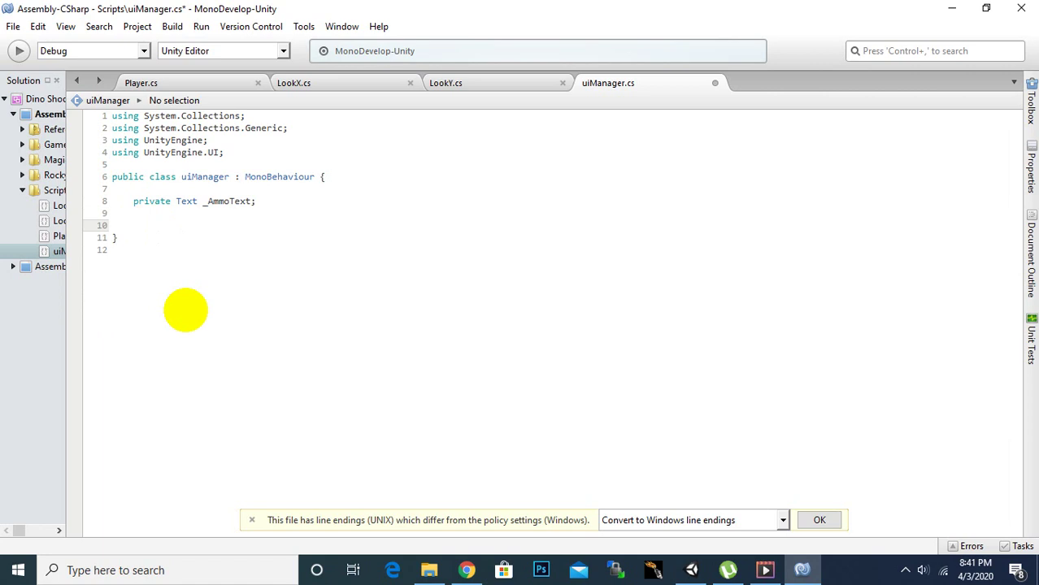
- Write a public UpdateAmmo(int Count) method setting _AmmoText.text to "Ammo:" + Count
type("publ")
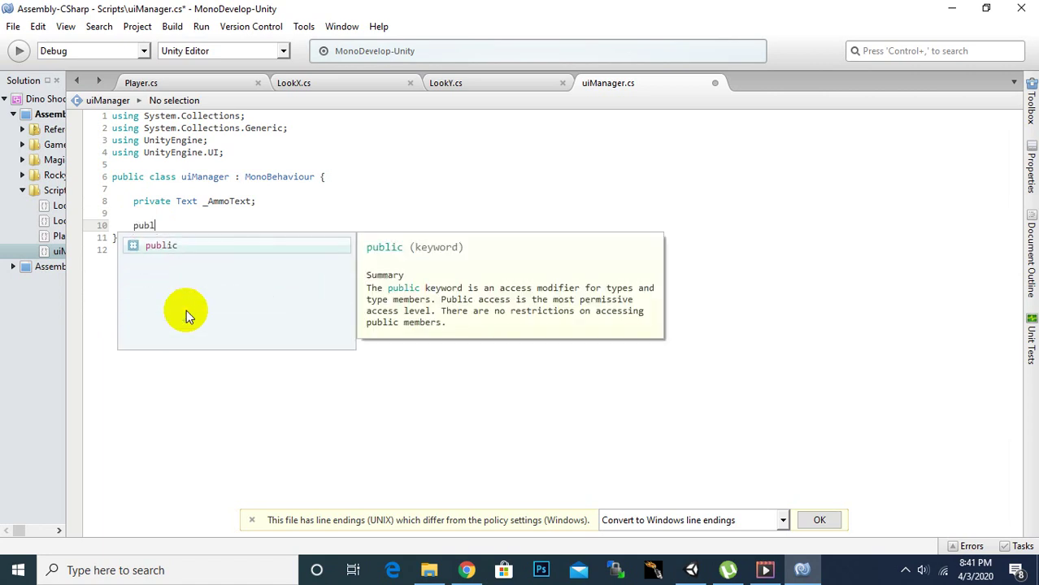
type("ic void ")
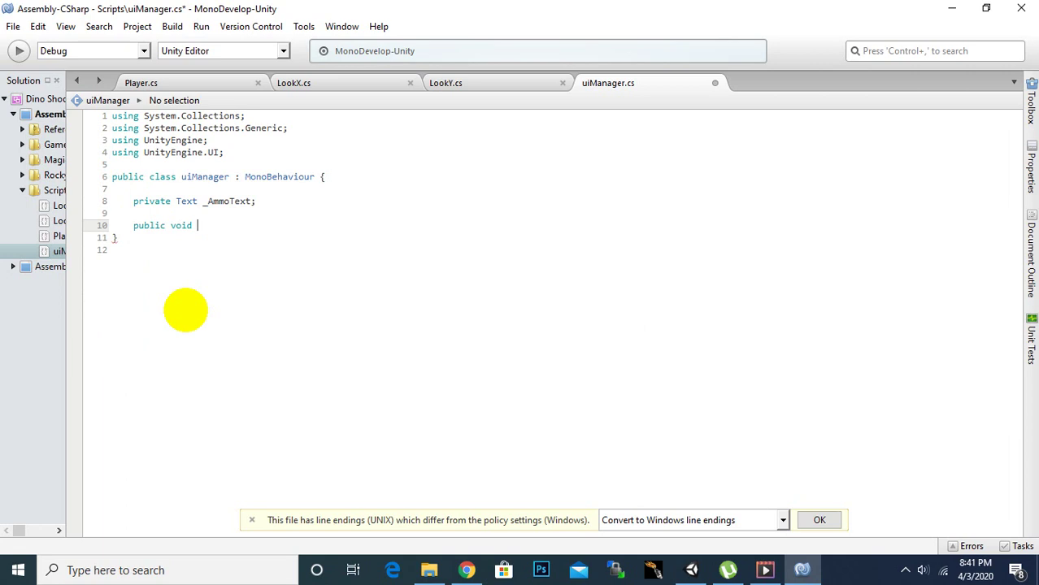
type("Update")
type("Ammo")
type("(")
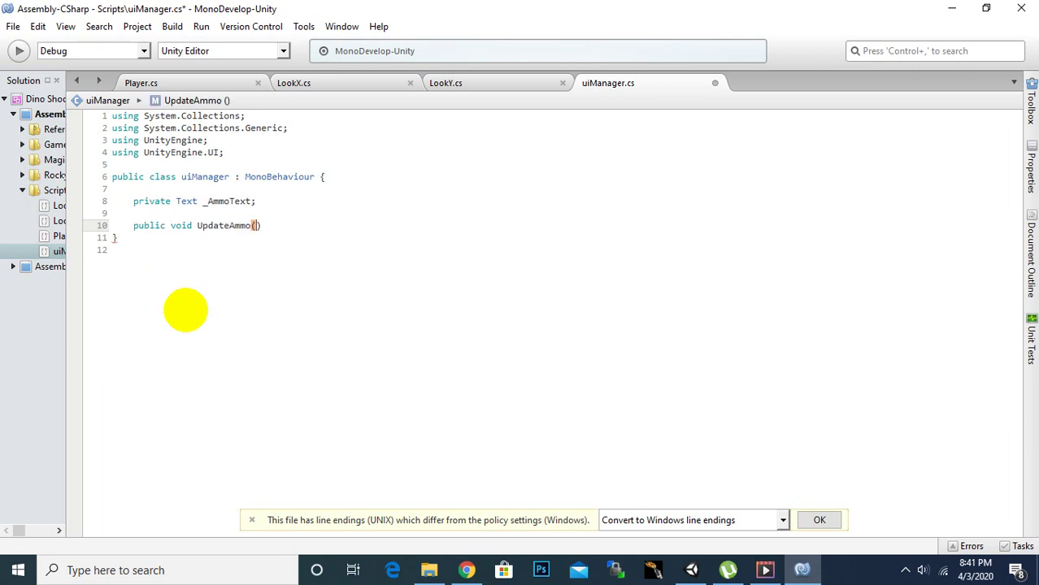
type("int ")
type("Cou")
type("nt")
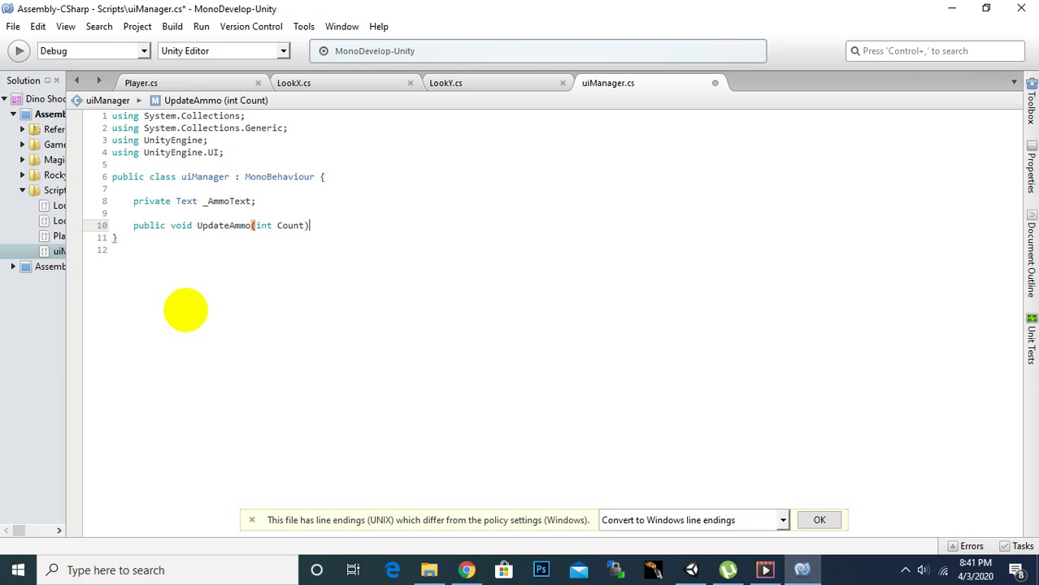
type("{")
key("Return")
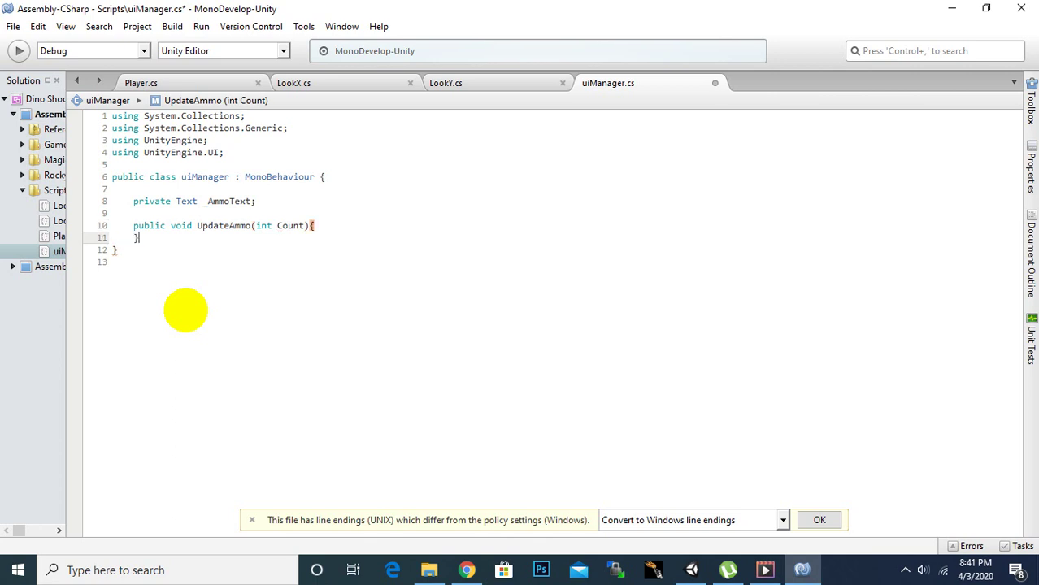
key("Return")
key("Return")
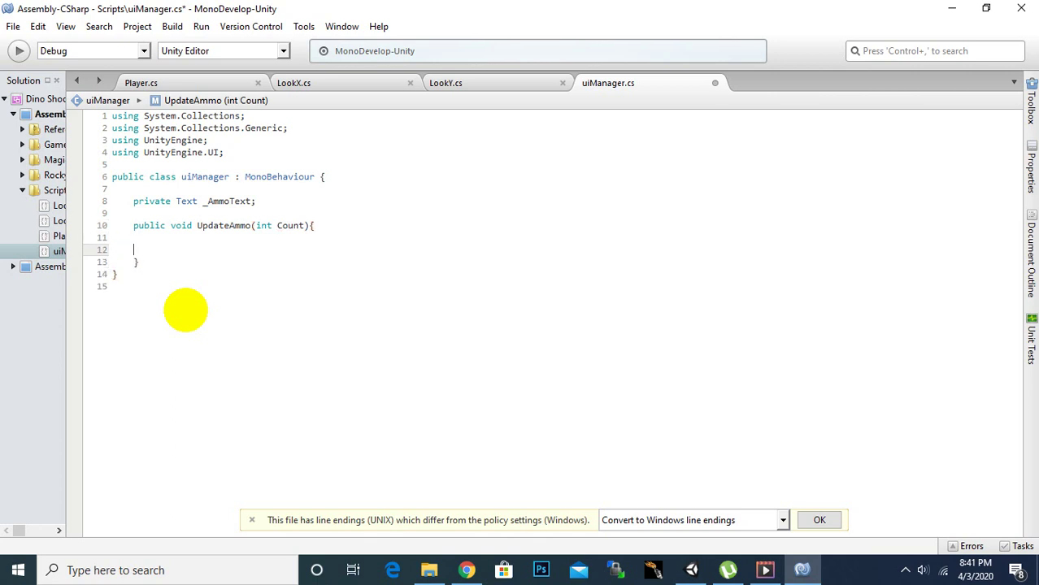
type("_")
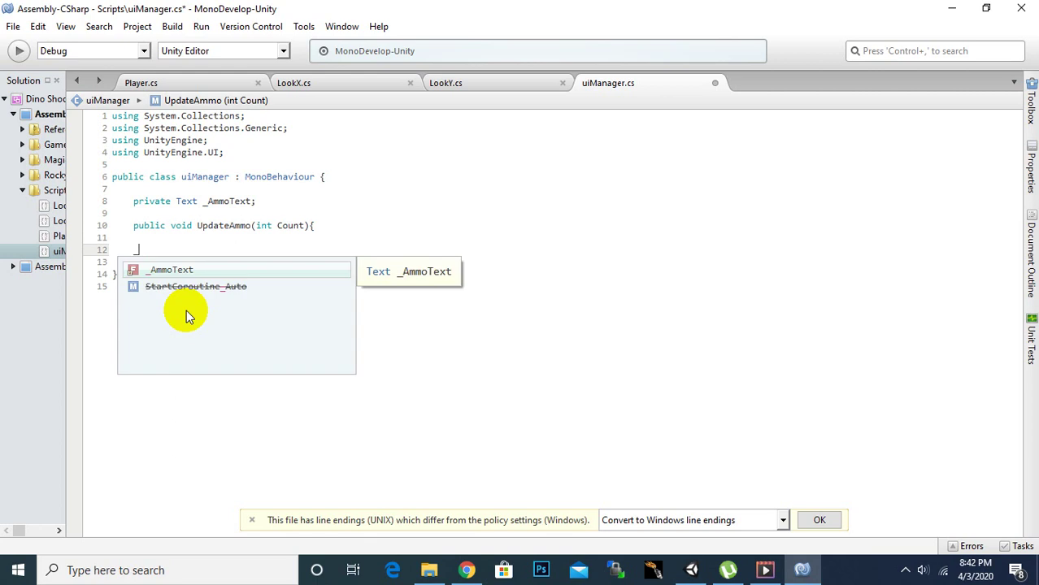
type("A")
key("Return")
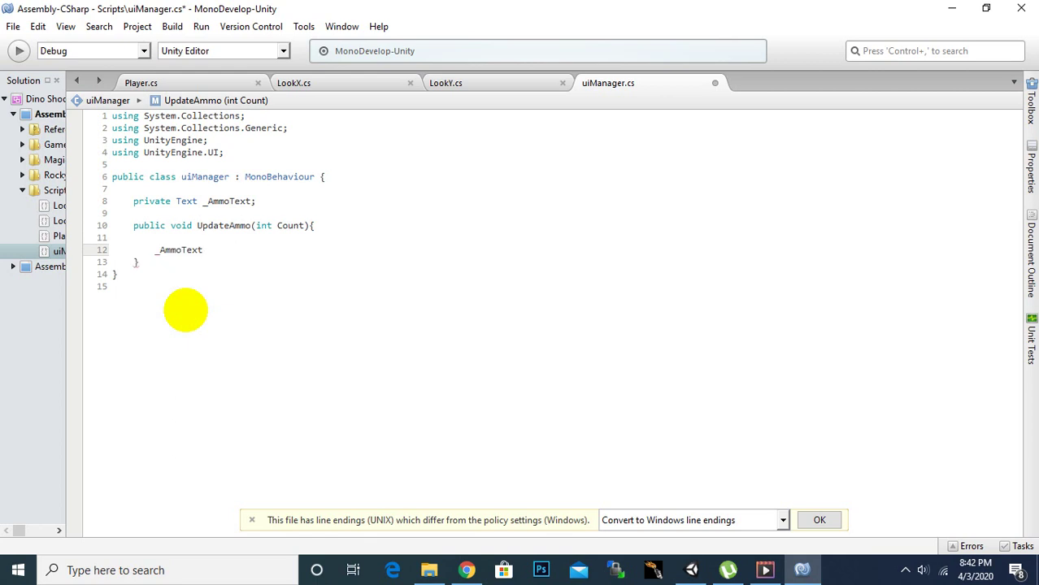
type(".text")
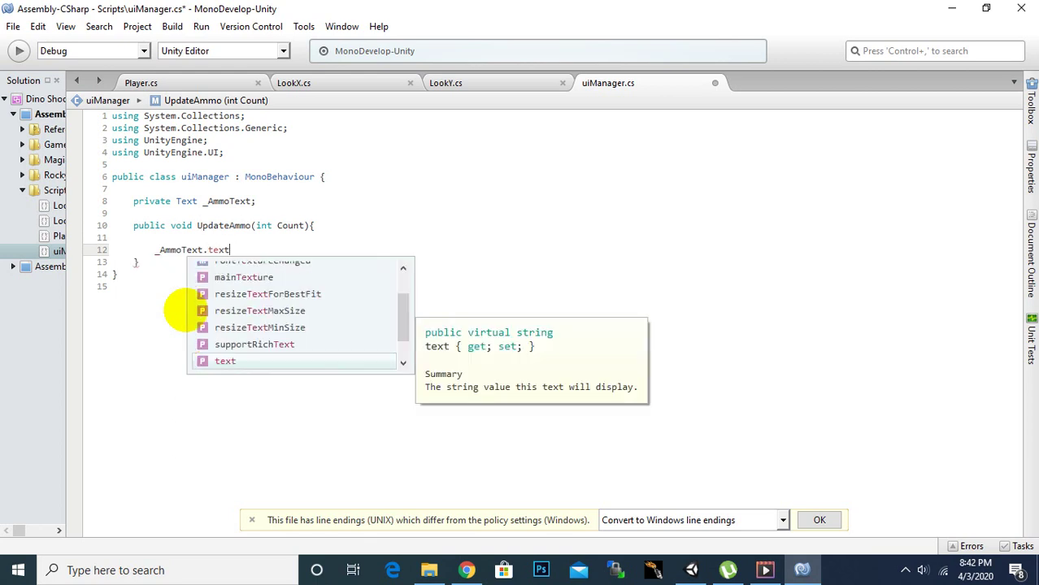
type(" = ")
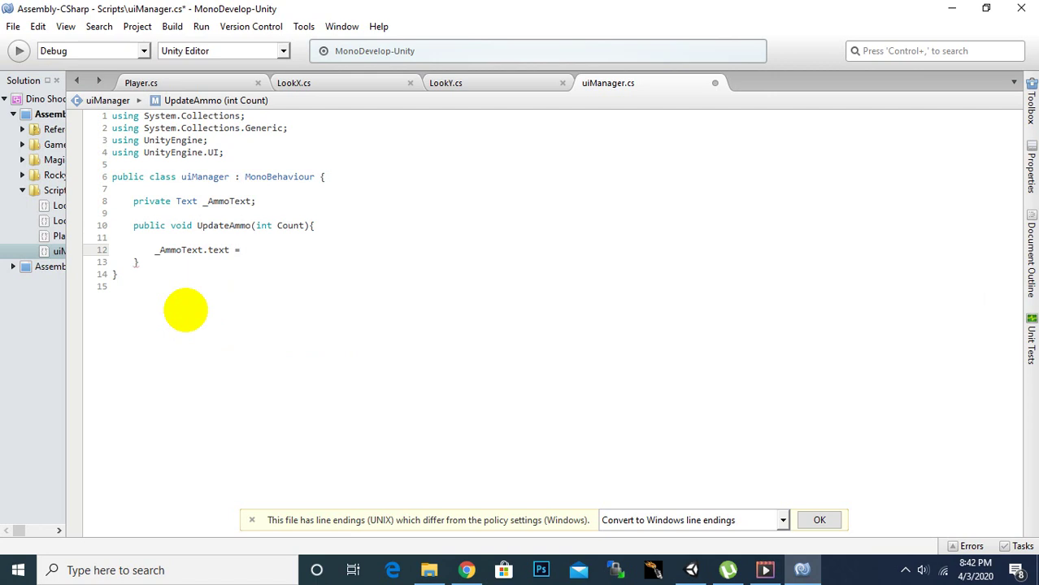
type("\"A")
type("mmo:")
type("+")
type("CC")
key("BackSpace")
type("o")
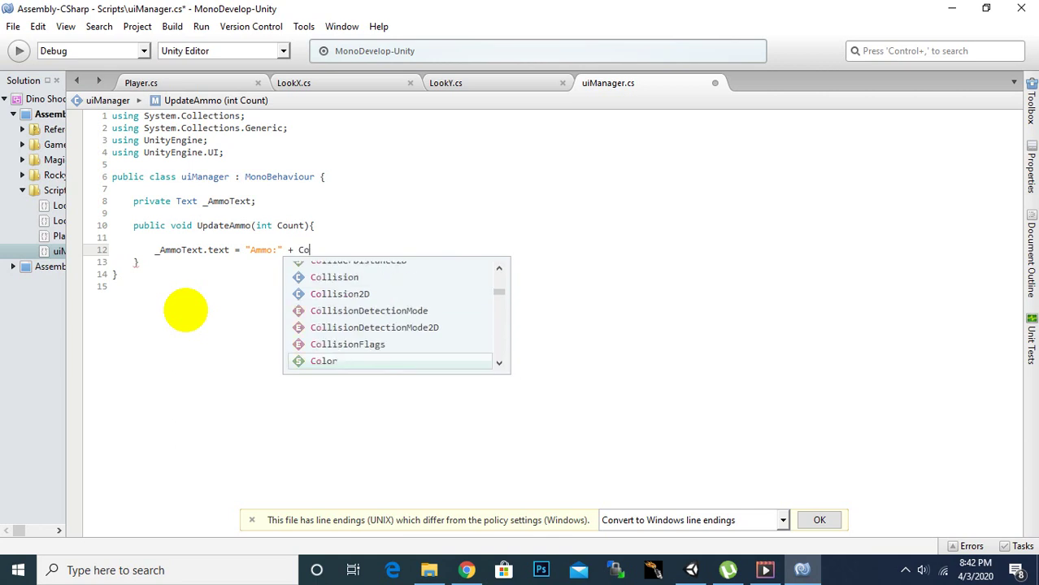
type("unt")
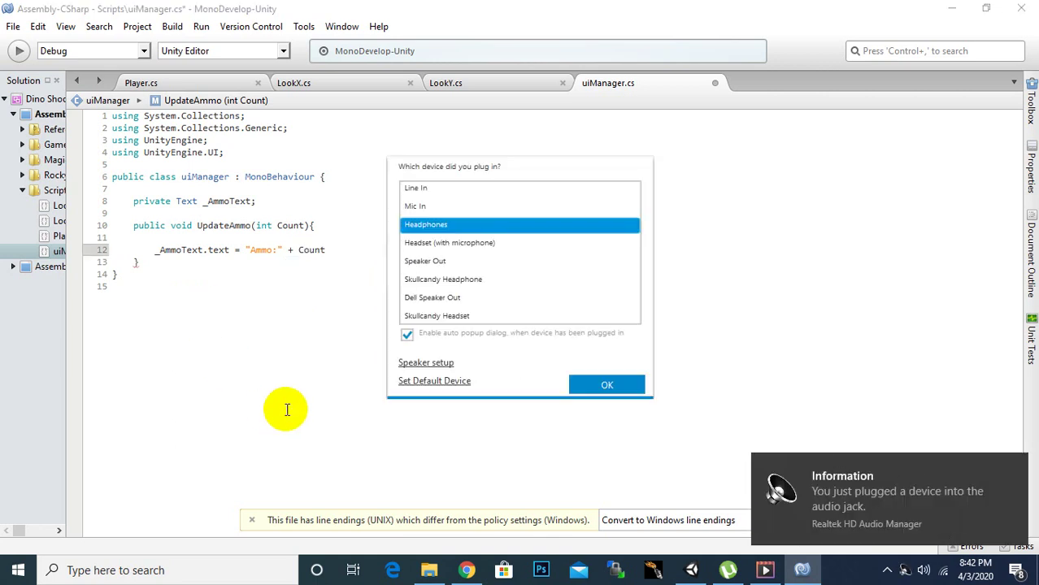
- Dismiss the audio device popup, end the assignment with a semicolon, and save uiManager.cs
left_click(592, 385)
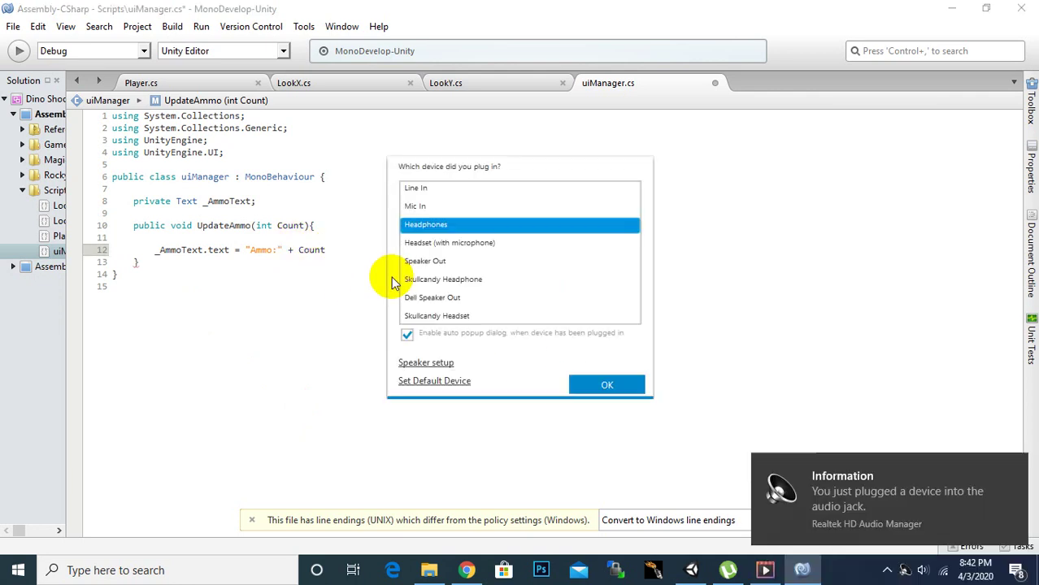
left_click(606, 385)
left_click(343, 237)
left_click(362, 252)
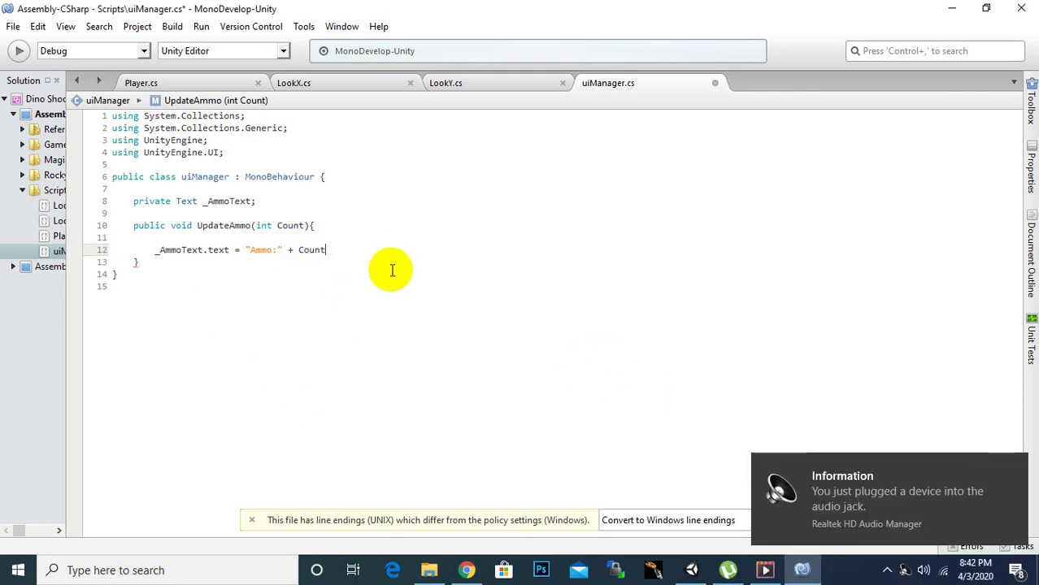
type(";")
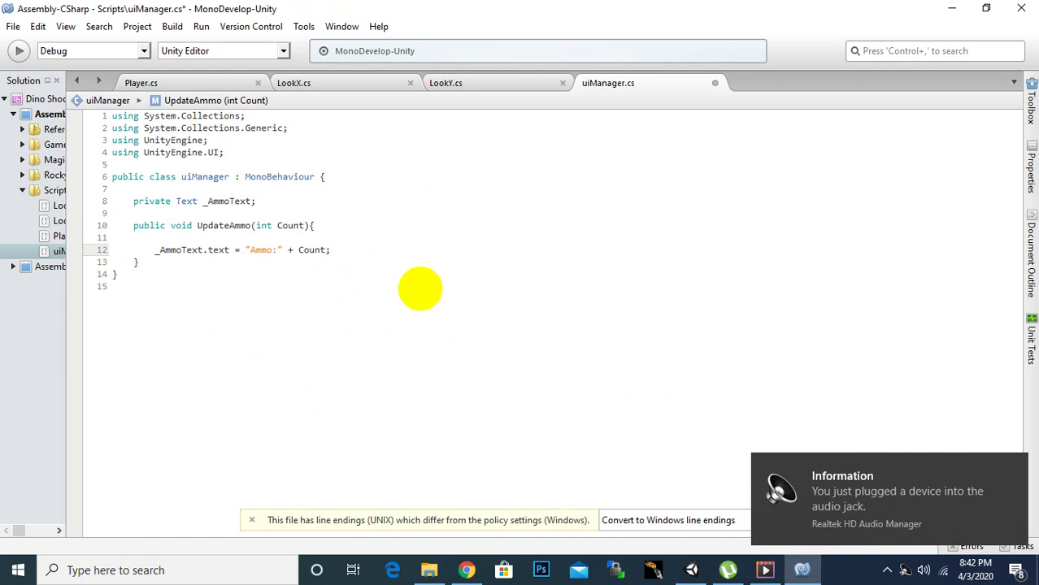
key("ctrl+s")
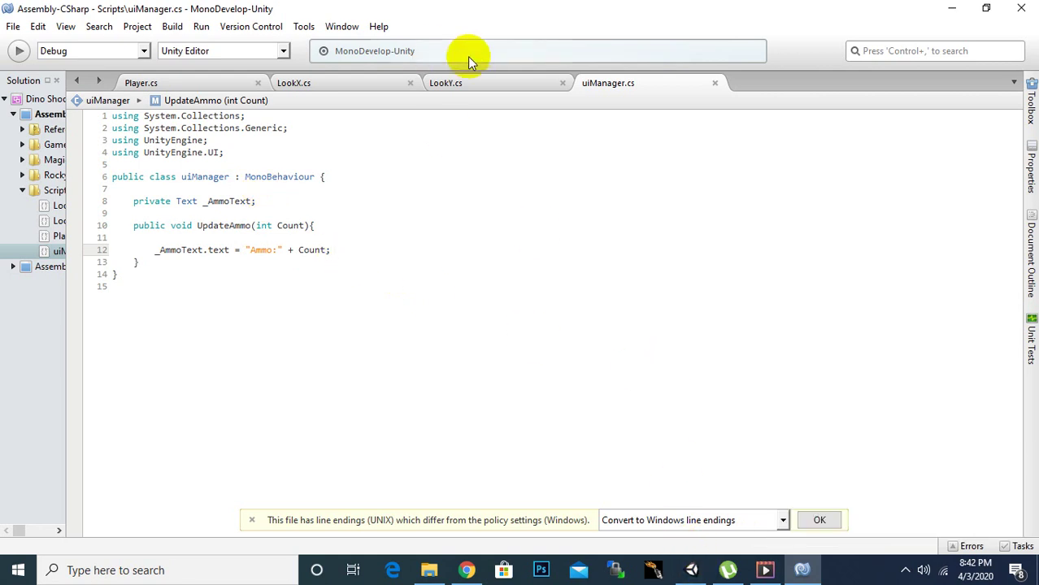
- Switch to Player.cs and insert a blank line below the _isReloading declaration
left_click(219, 84)
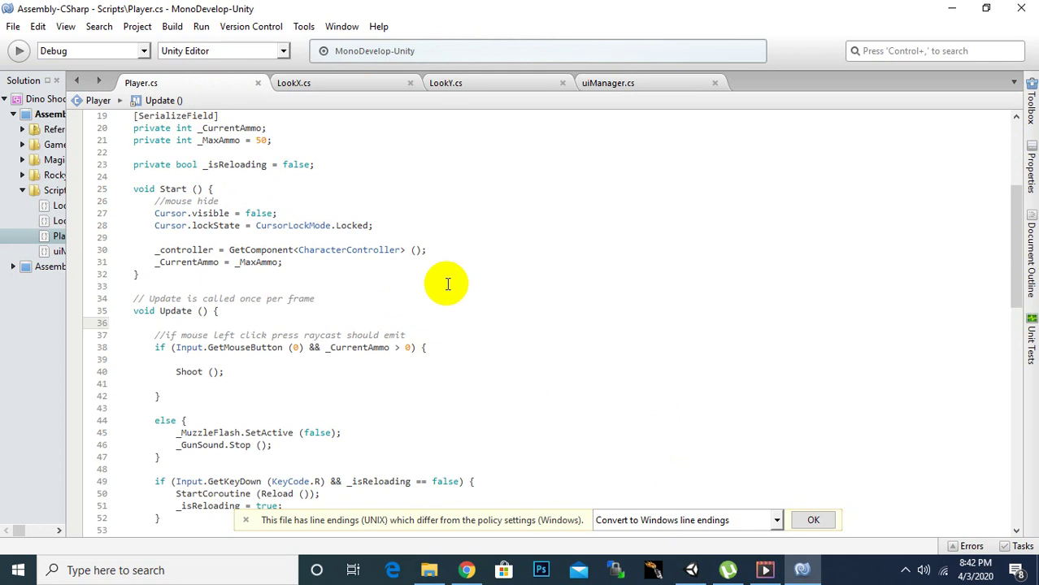
scroll(517, 398, "up", 4)
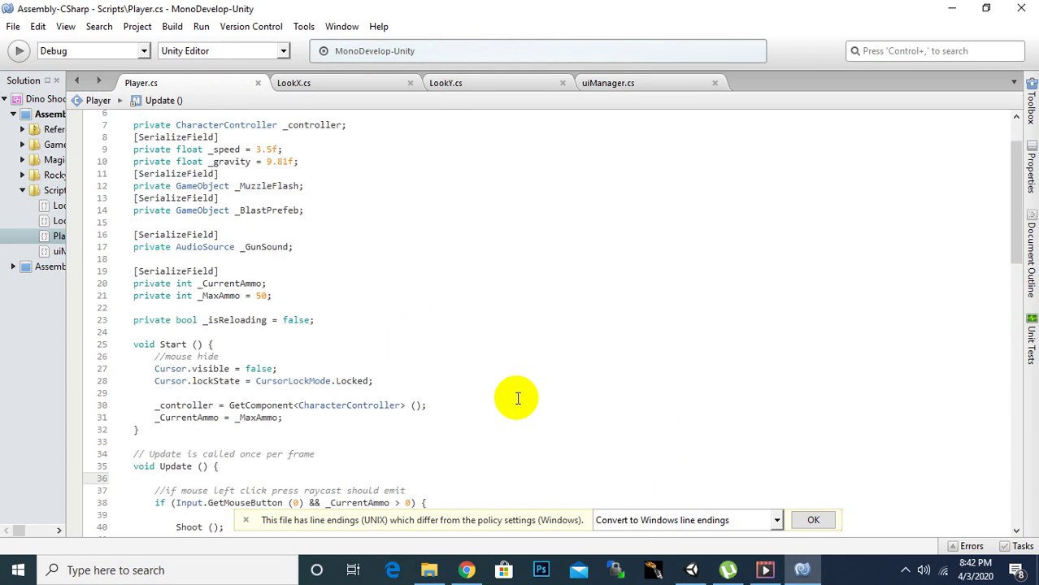
scroll(504, 395, "down", 1)
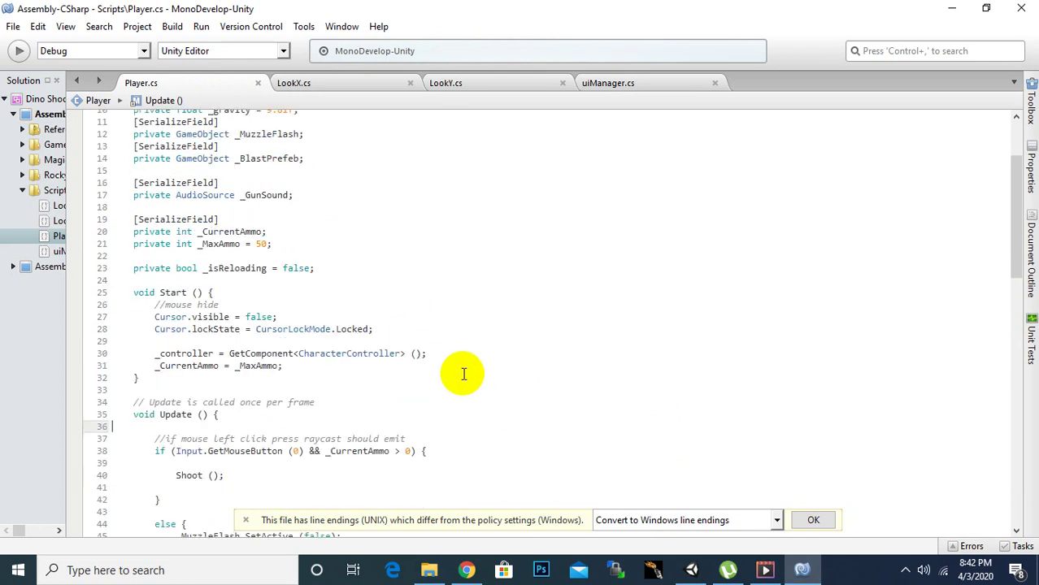
left_click(337, 268)
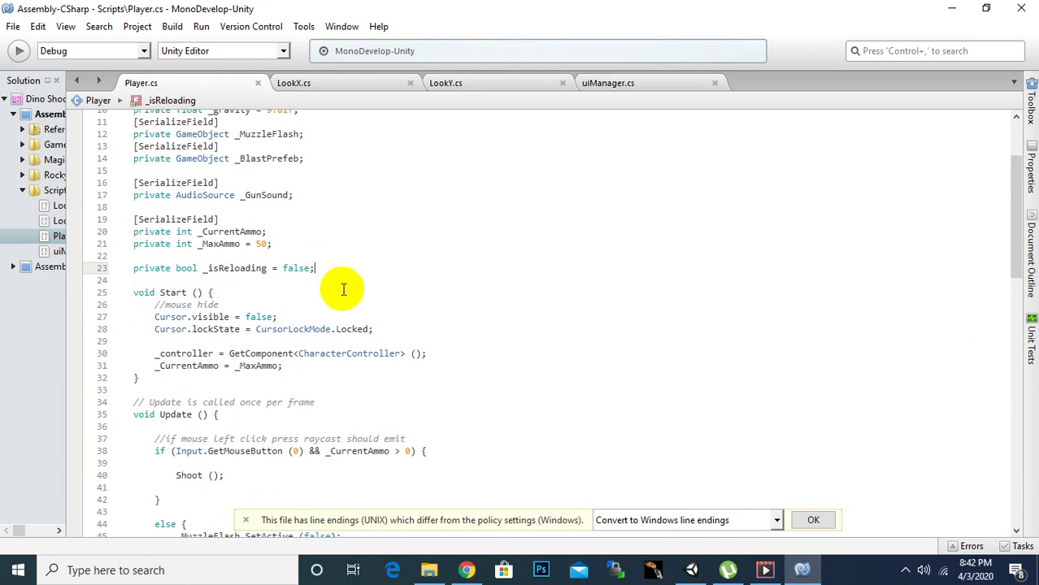
key("Return")
key("Return")
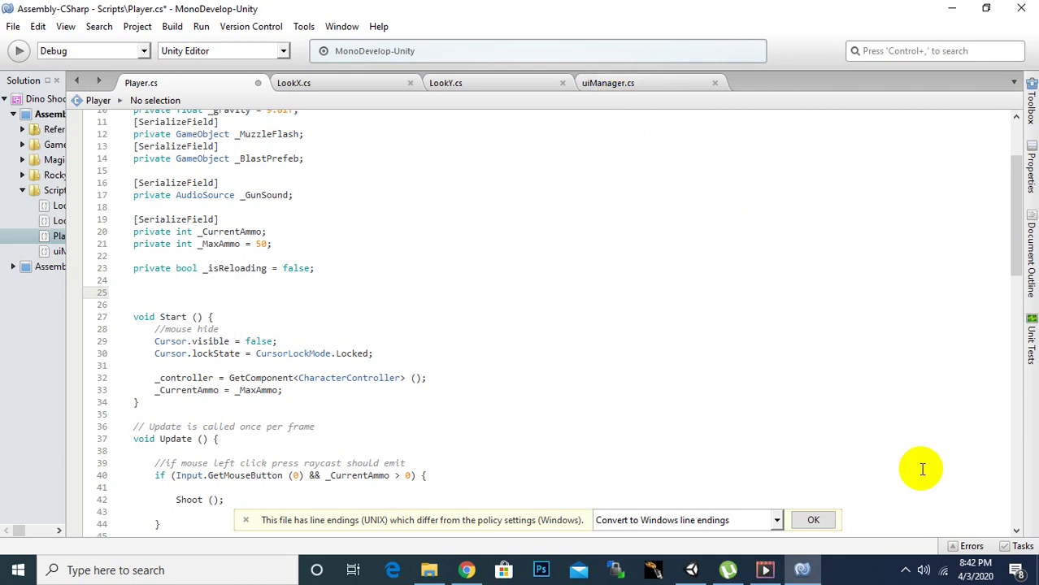
- Declare 'private uiManager _uimanager;' beneath the _isReloading field in Player.cs
left_click(907, 567)
left_click(249, 280)
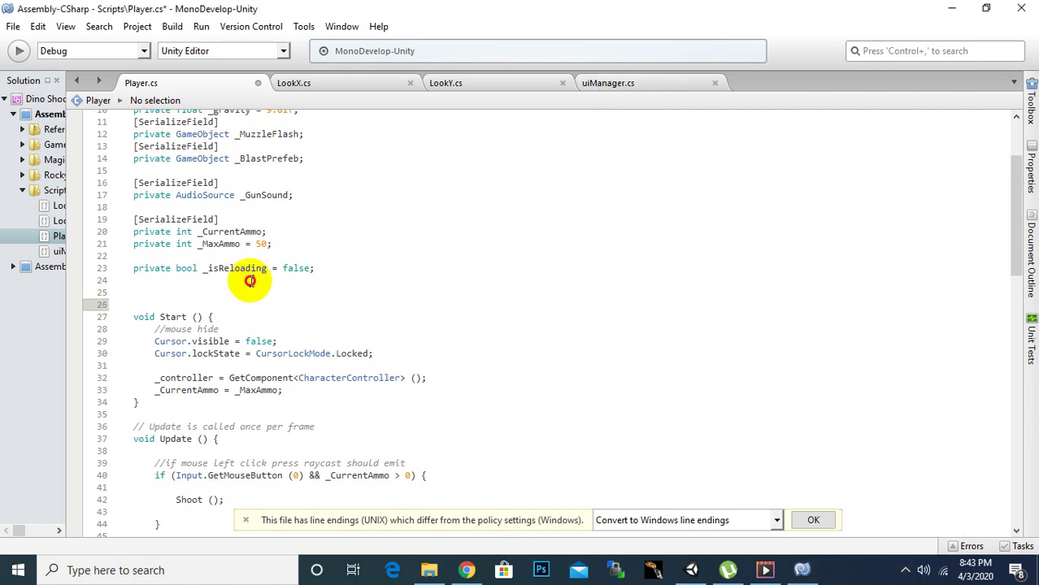
key("Return")
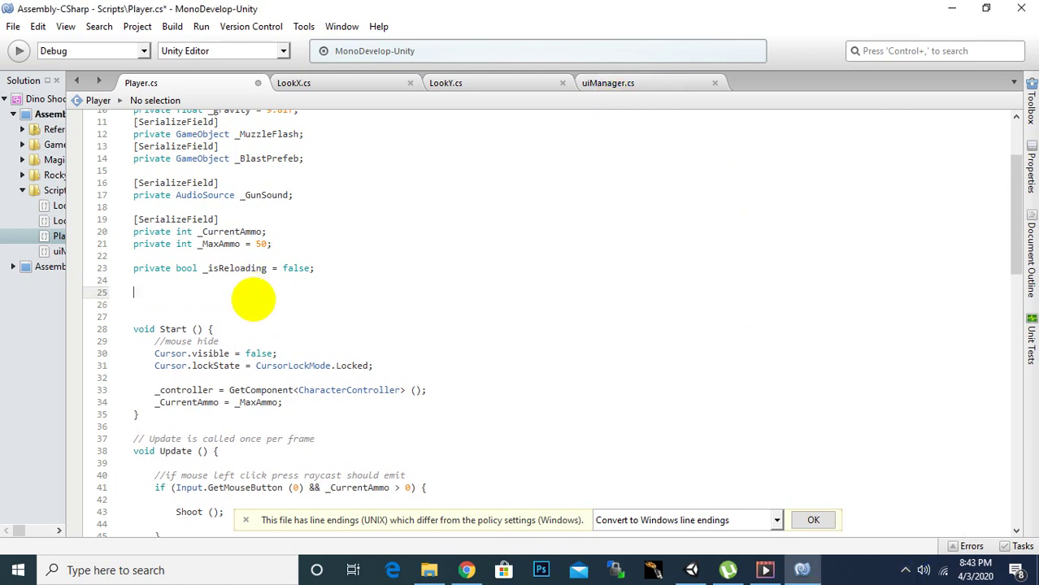
type("private")
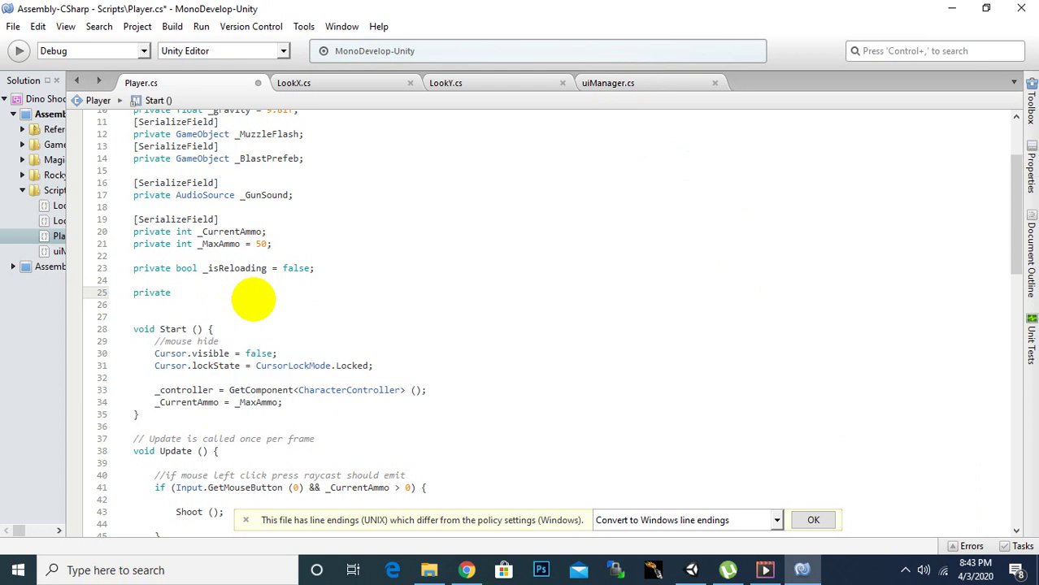
type(" ui")
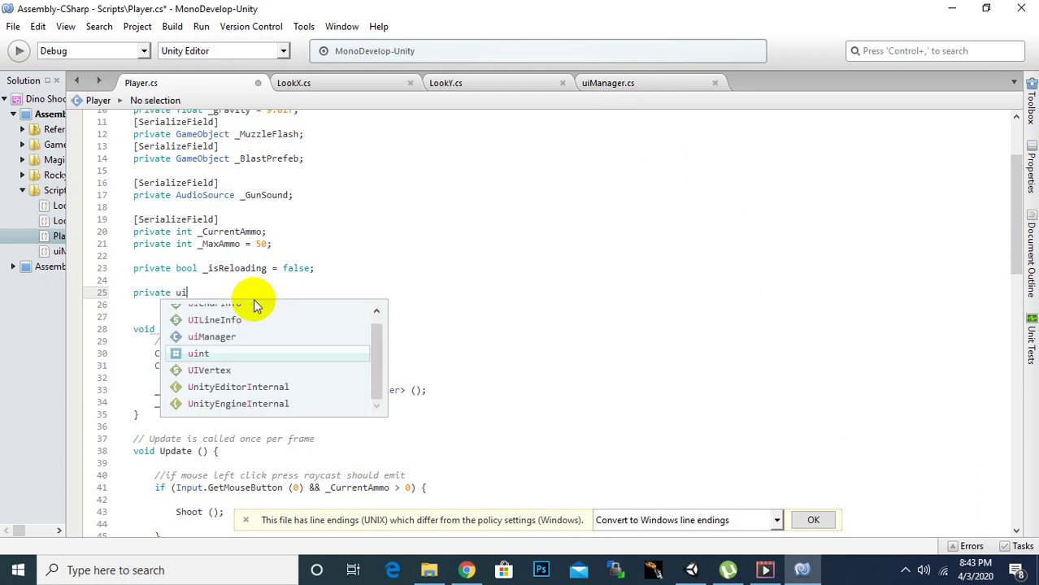
key("Up")
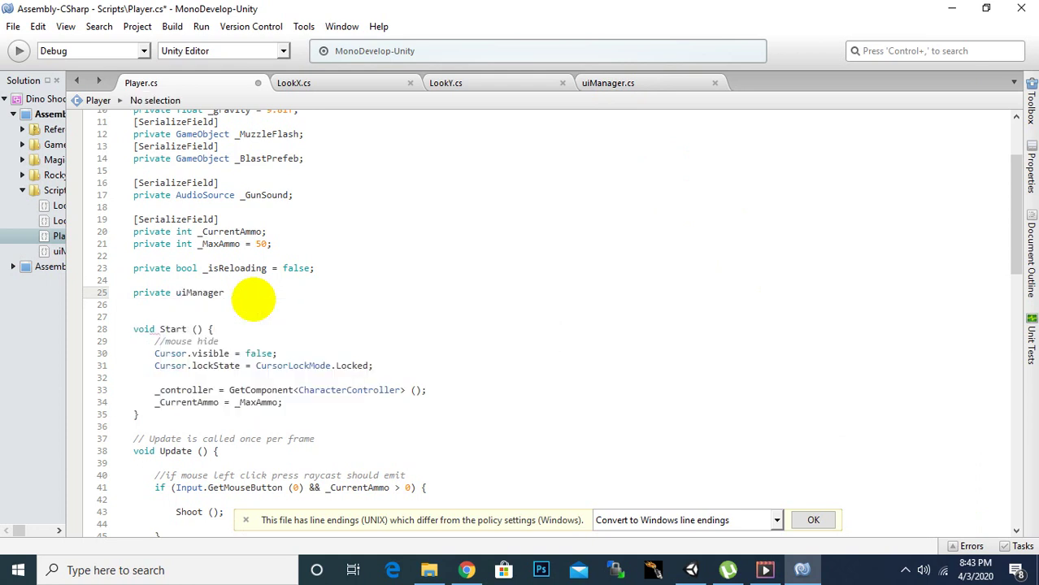
type("_u")
type("iManager")
key("Left")
key("Left")
key("BackSpace")
type("m")
key("Down")
key("Down")
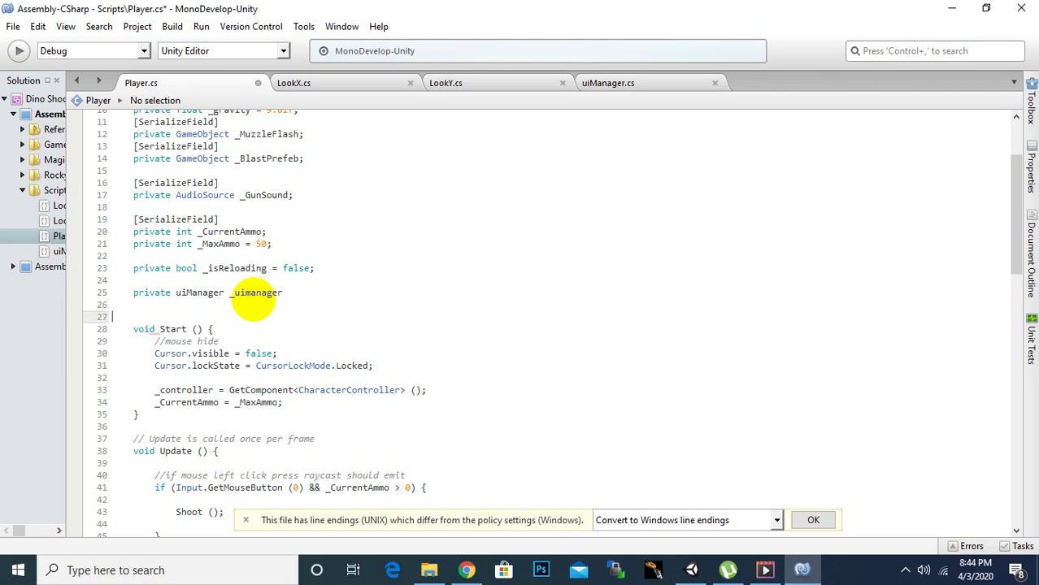
left_click(295, 294)
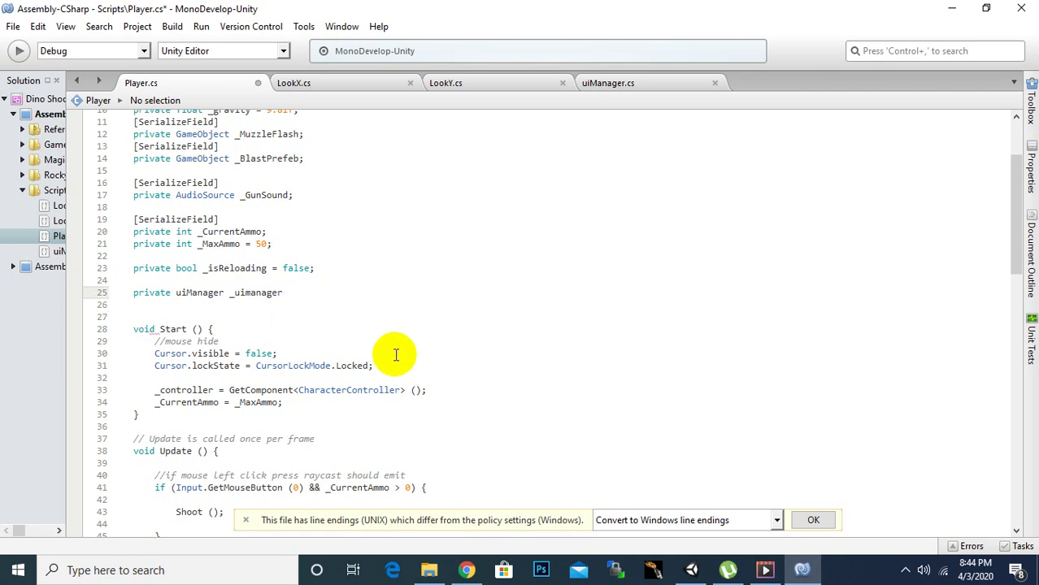
type(";")
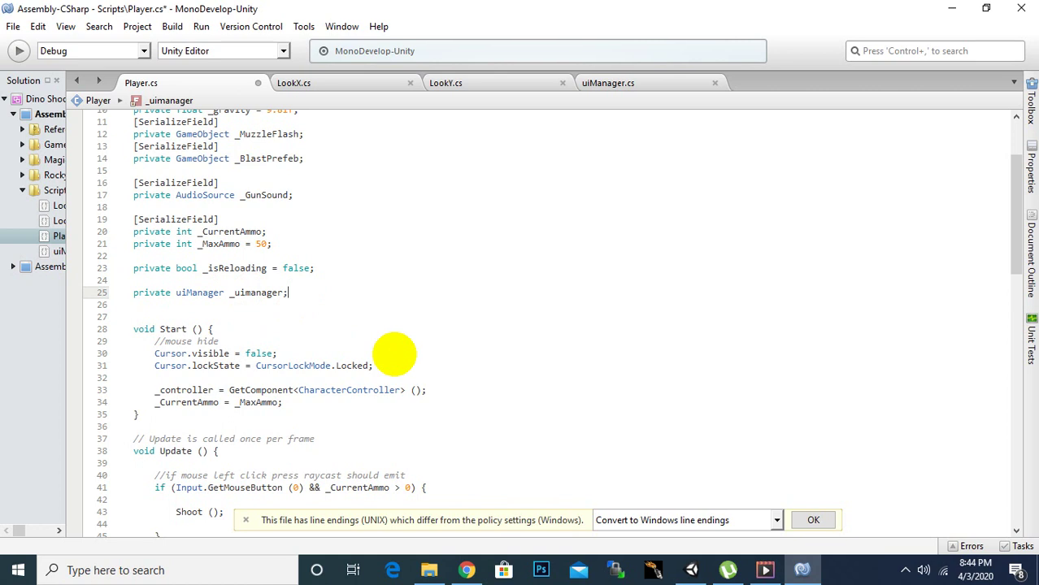
left_click(139, 329)
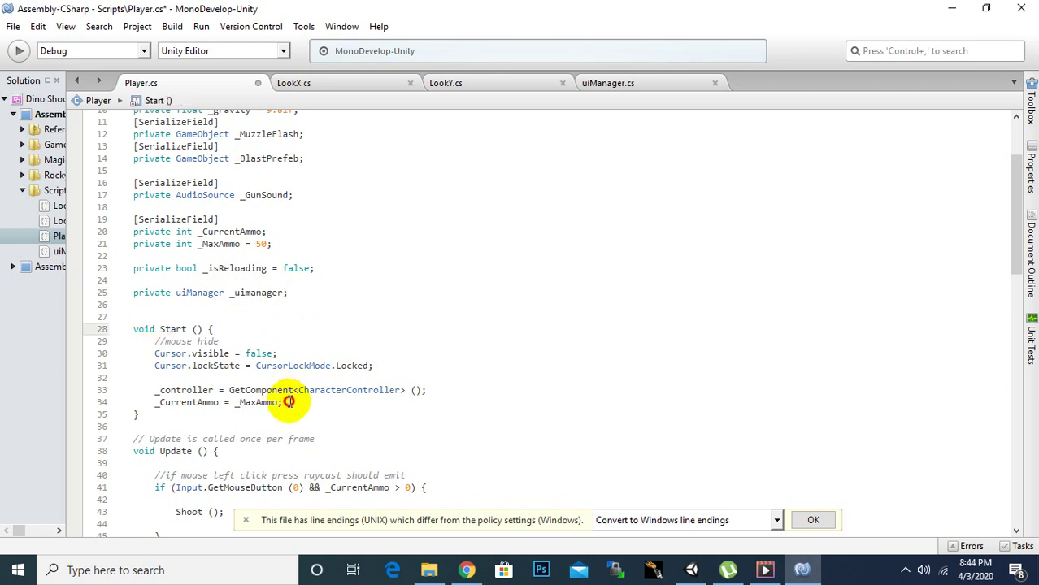
- Start a new line at the end of Start() assigning _uimanager = GameObject.Find
left_click(289, 401)
key("Return")
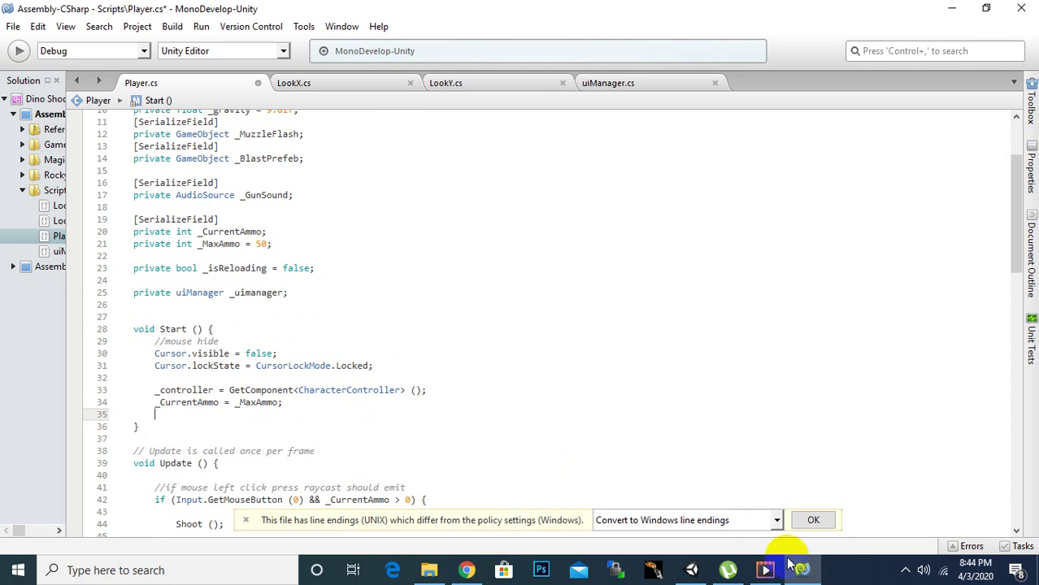
left_click(905, 570)
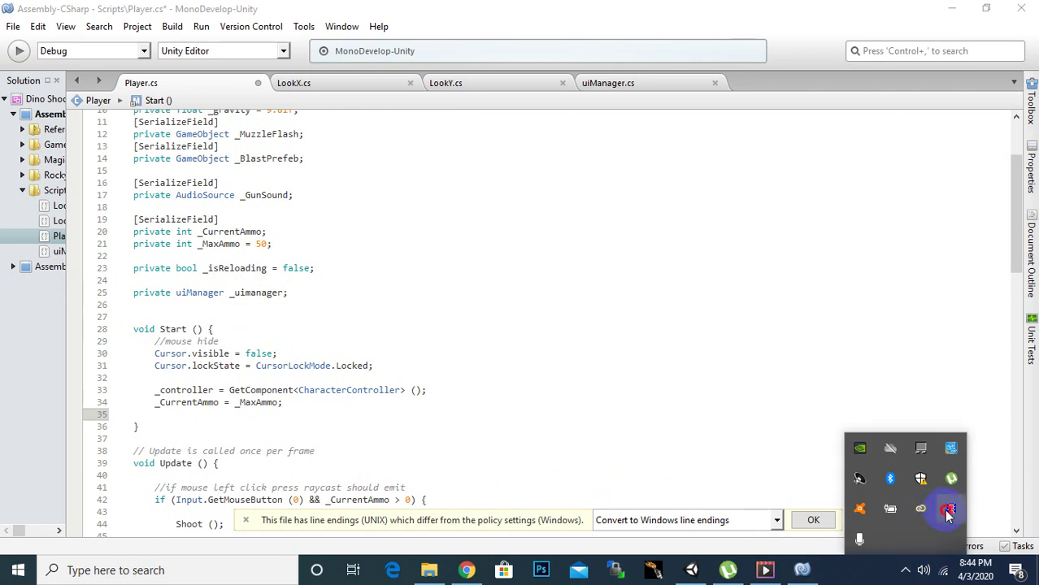
left_click(220, 416)
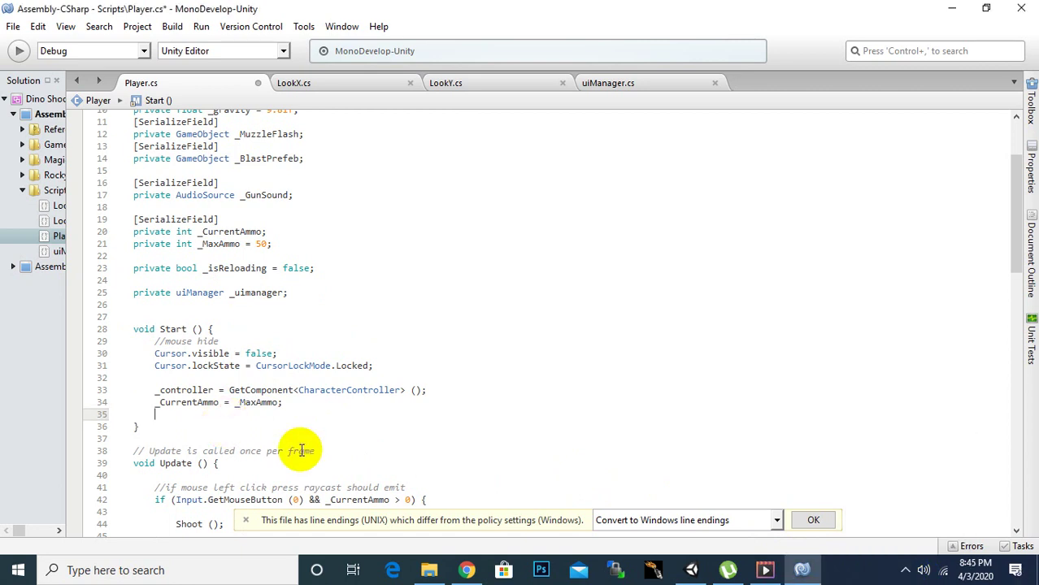
type("_ui")
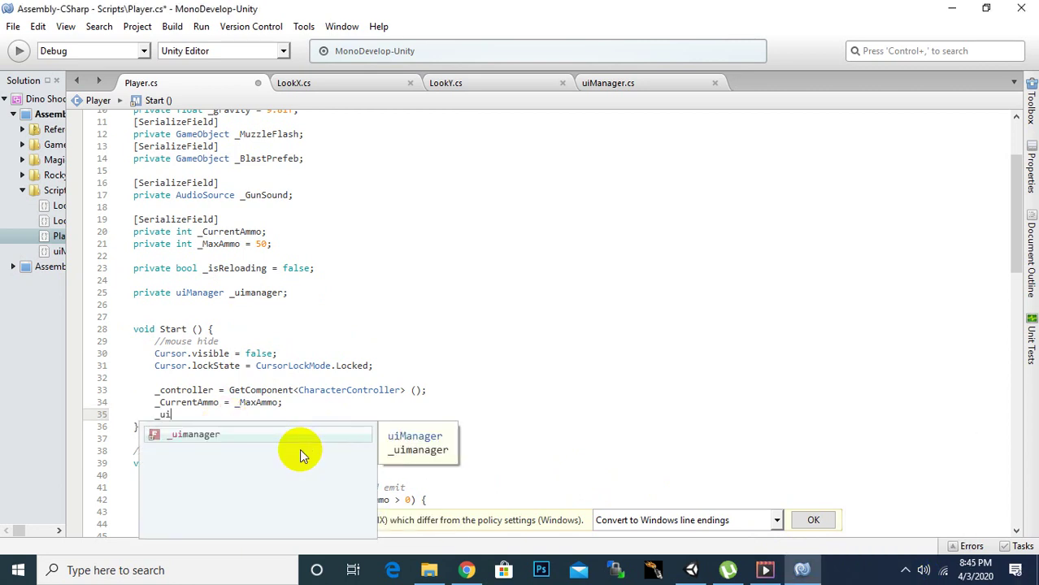
type("manager =")
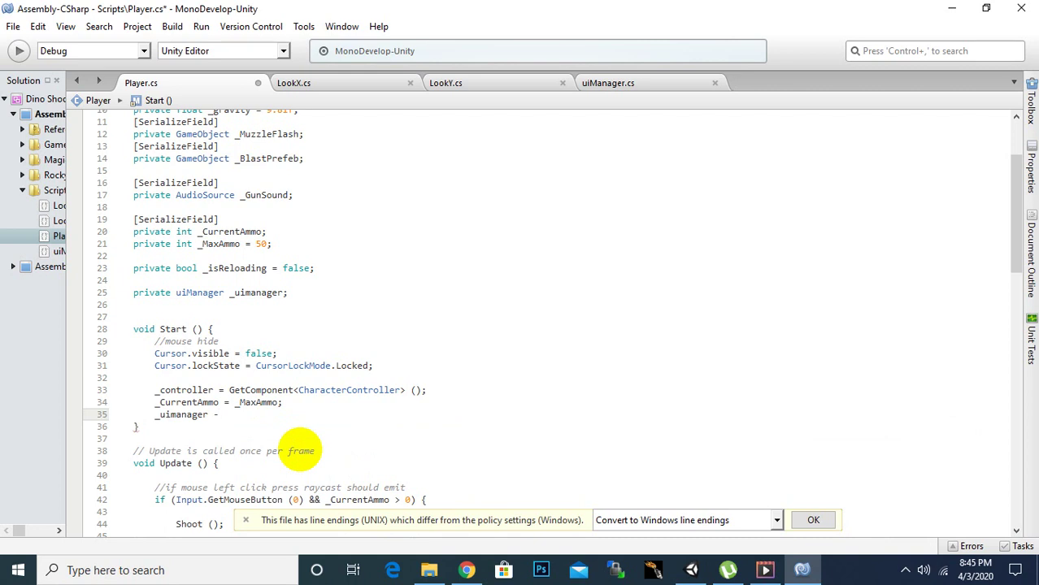
key("BackSpace")
key("BackSpace")
type("= ")
type("Gam")
key("Return")
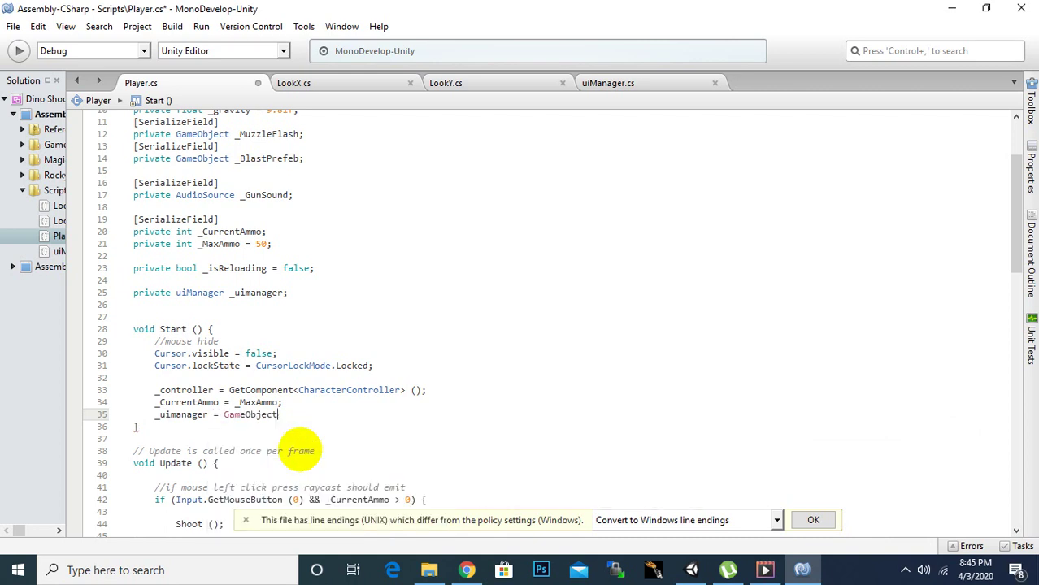
type(".Fin")
key("Return")
- Finish it as ("Canvas").GetComponent<uiManager>(); and save Player.cs
type("(")
type("\"")
type("Canvas")
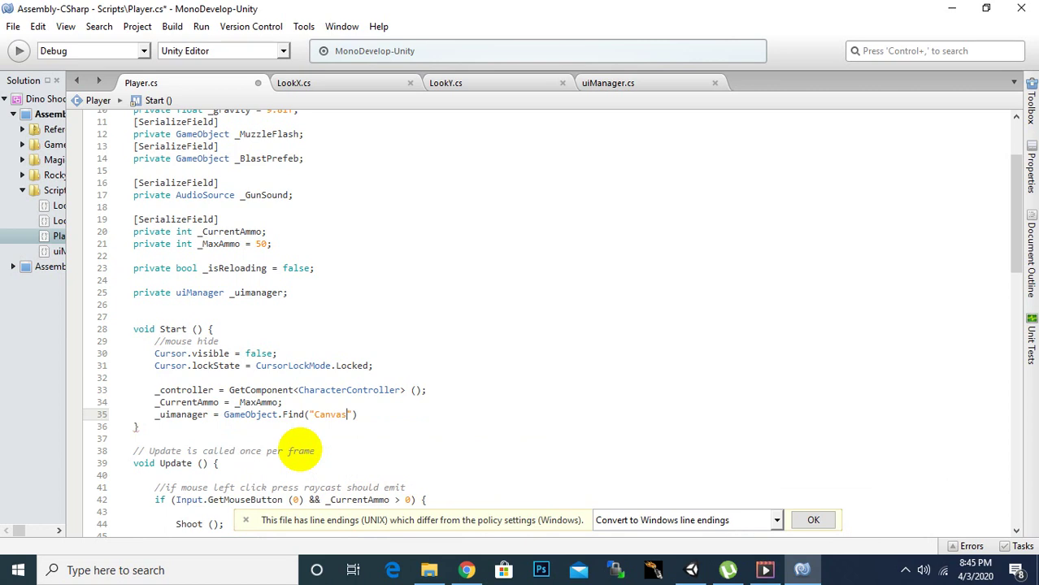
type("\")")
type(".get")
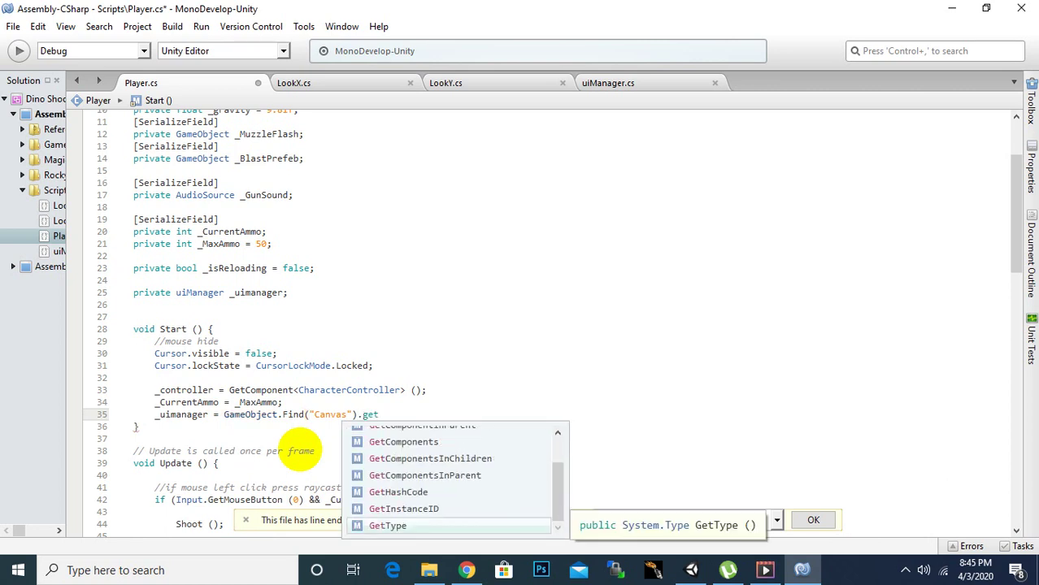
type("co")
key("Return")
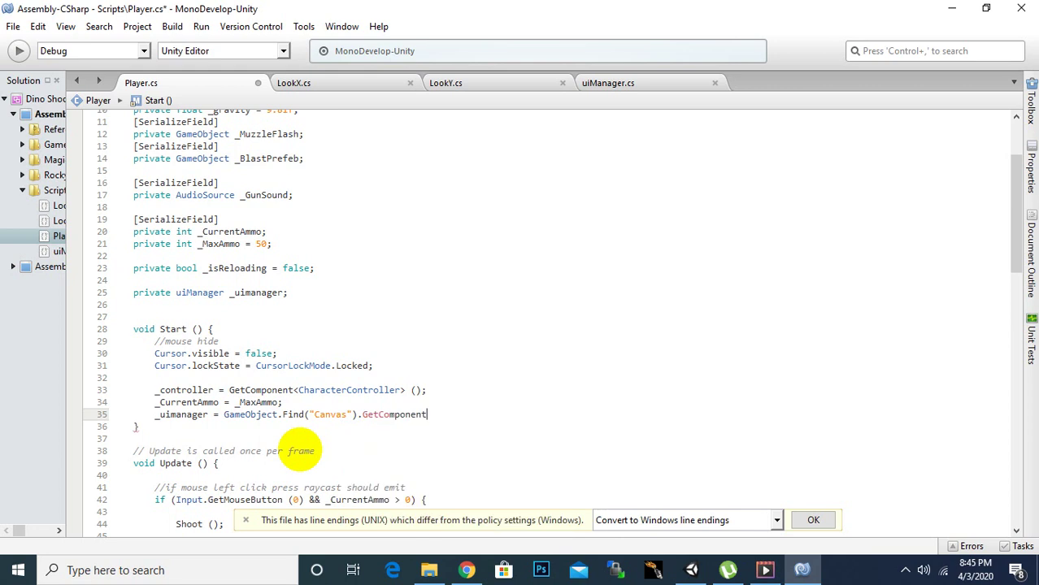
type("<>")
type("U")
key("BackSpace")
type("ui>")
key("Up")
key("Return")
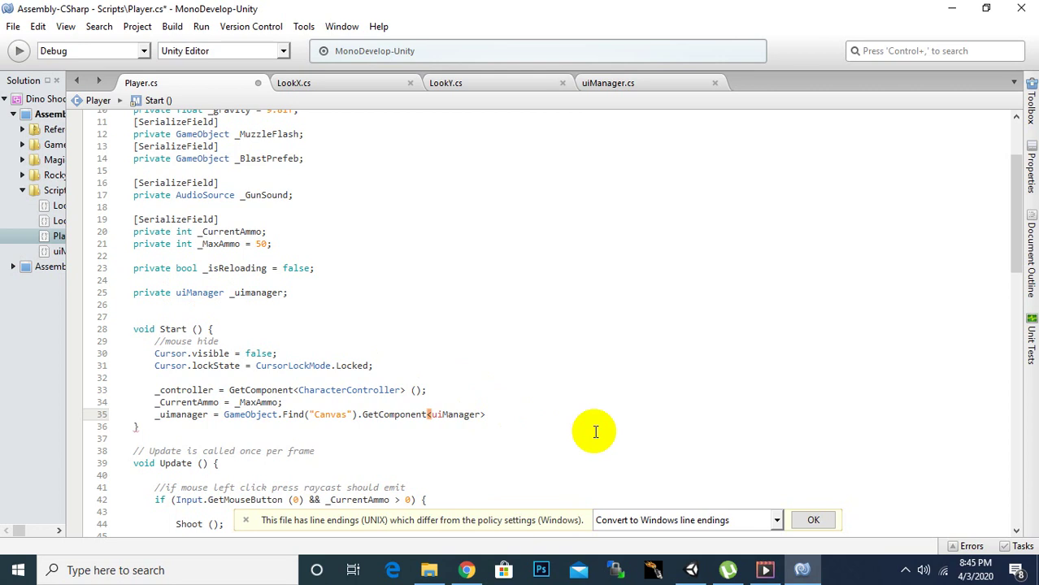
type("();")
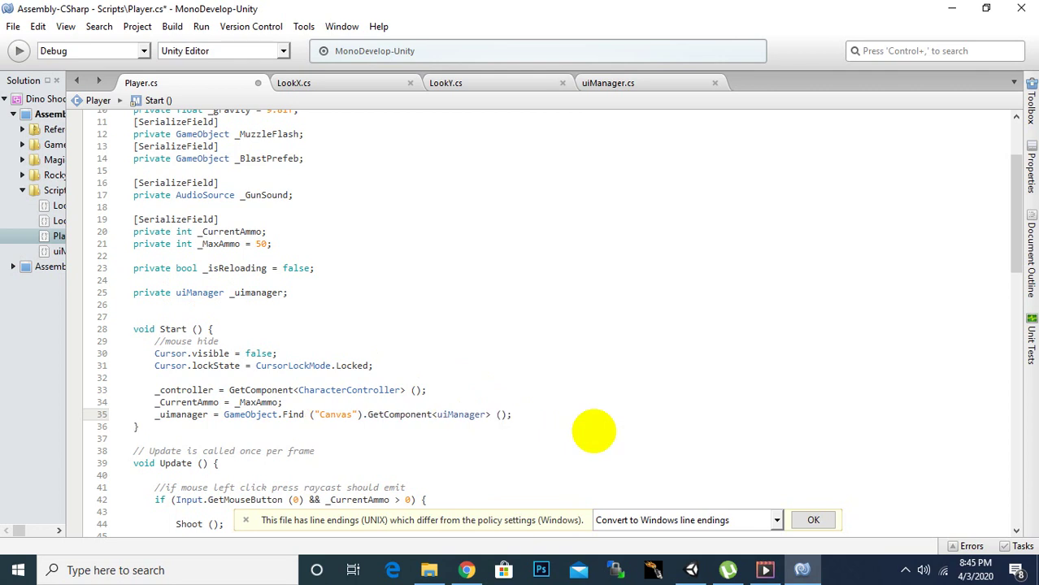
key("ctrl+s")
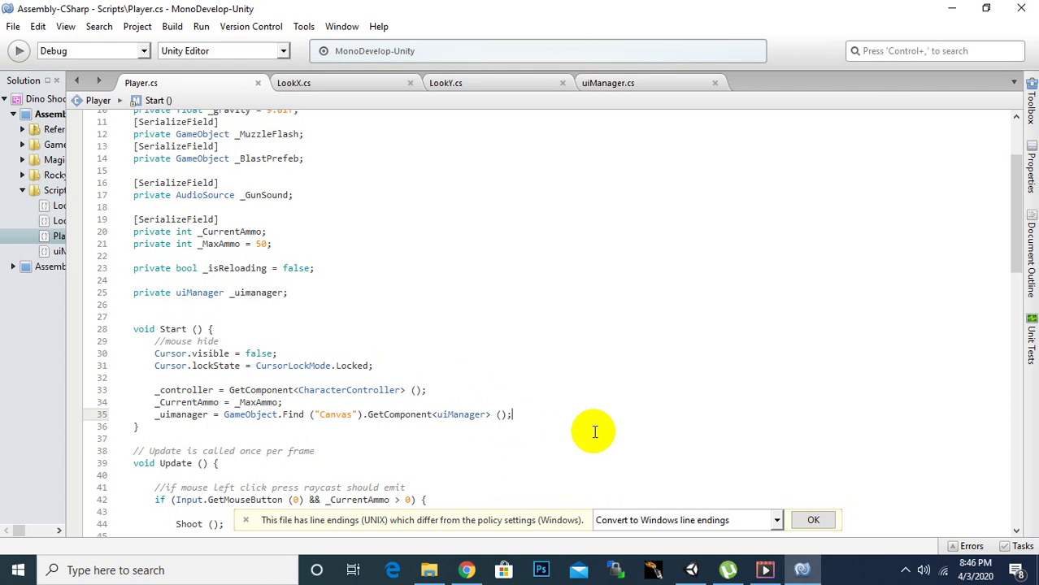
- Scroll to Shoot() and begin a new line with _uimanager after _CurrentAmmo--
left_click(907, 574)
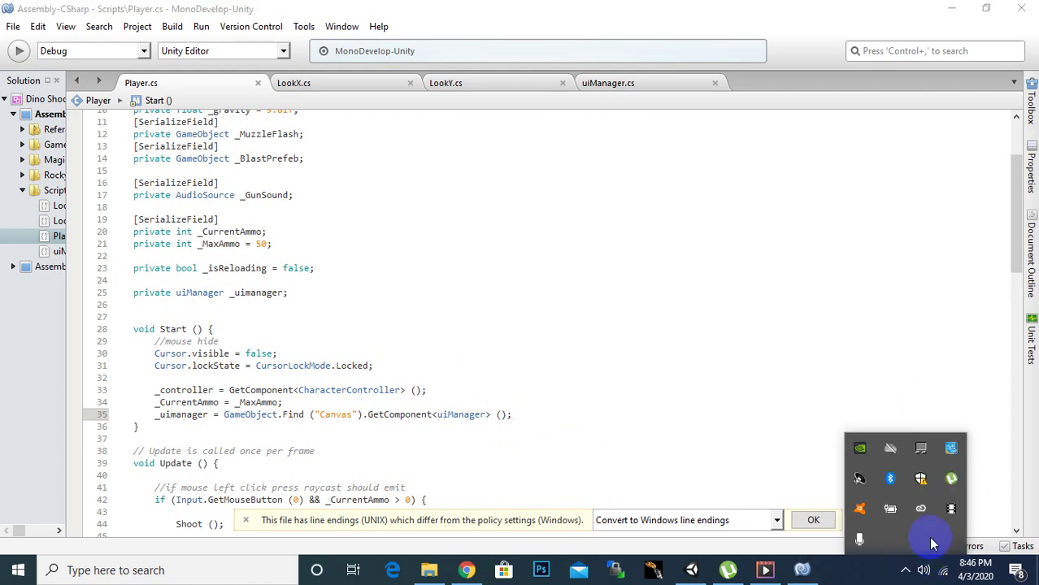
left_click(235, 402)
scroll(236, 406, "down", 2)
scroll(235, 402, "down", 4)
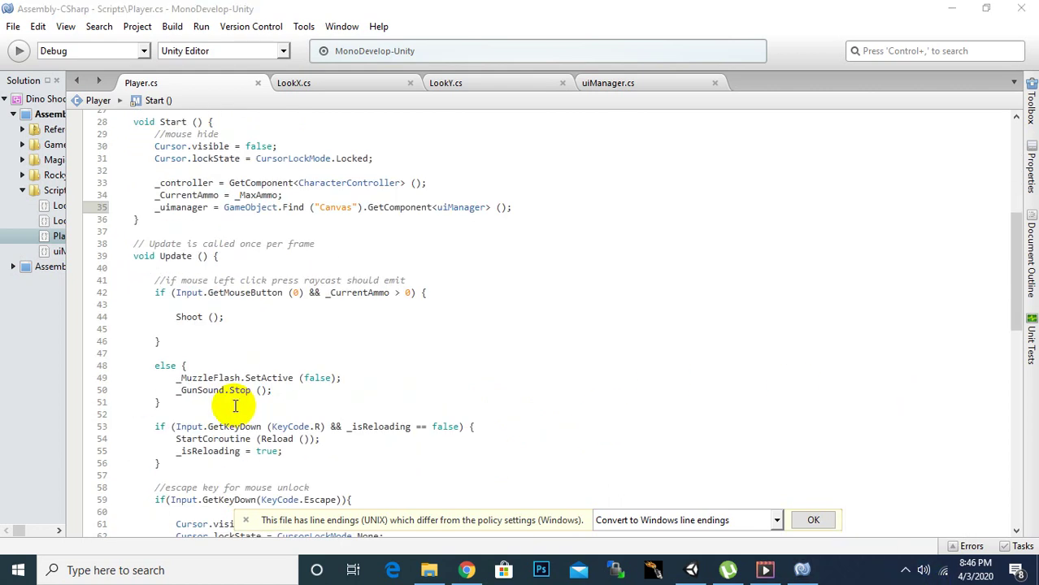
scroll(234, 399, "down", 3)
scroll(208, 319, "down", 2)
scroll(208, 319, "down", 3)
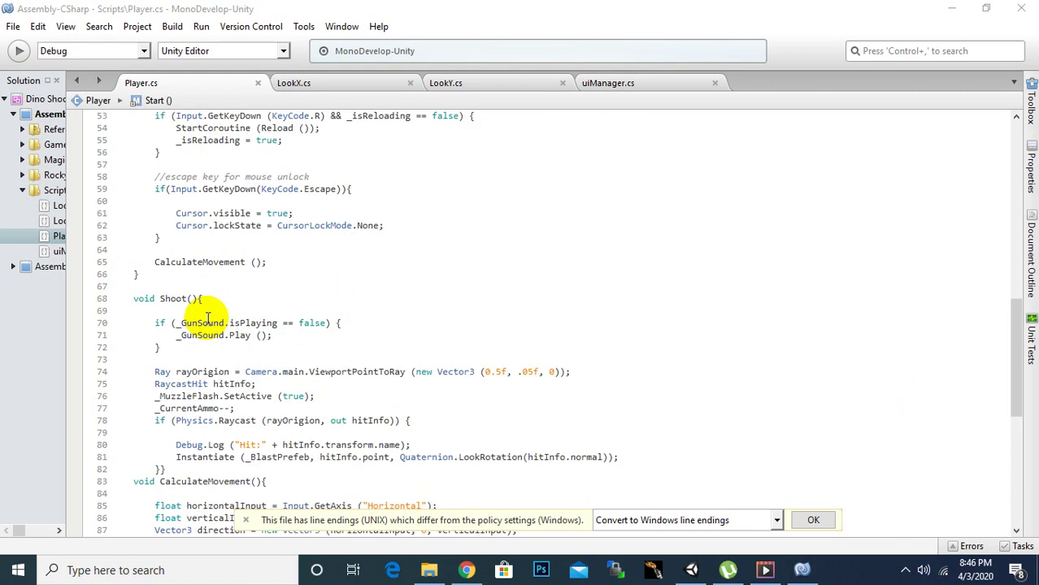
left_click(293, 336)
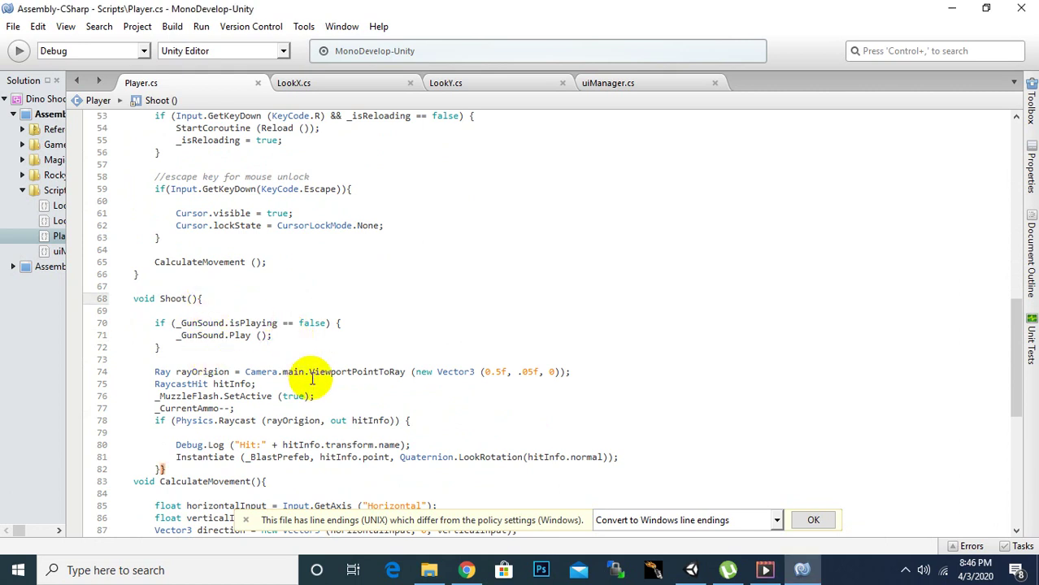
left_click(248, 408)
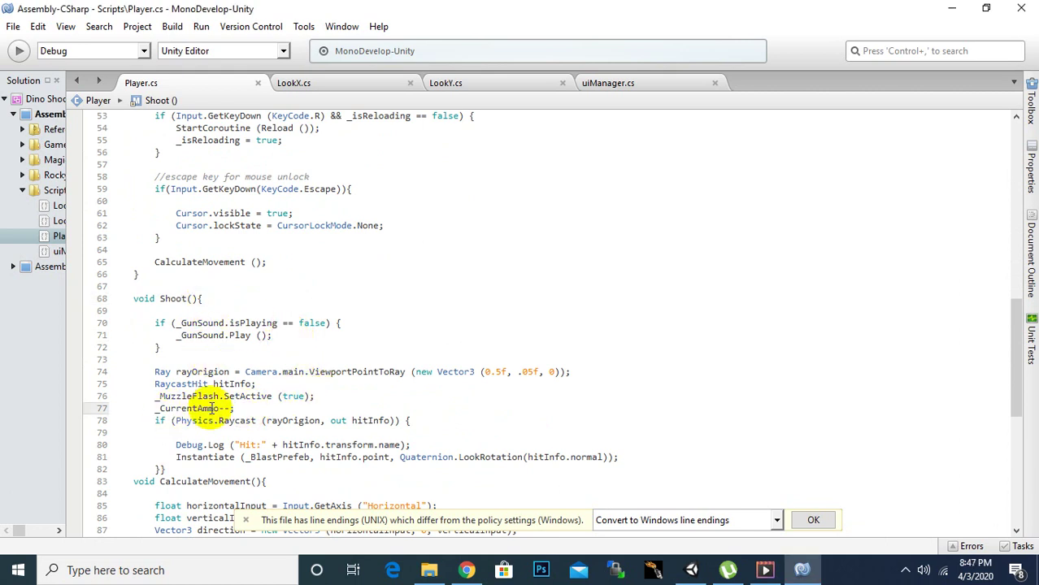
key("Return")
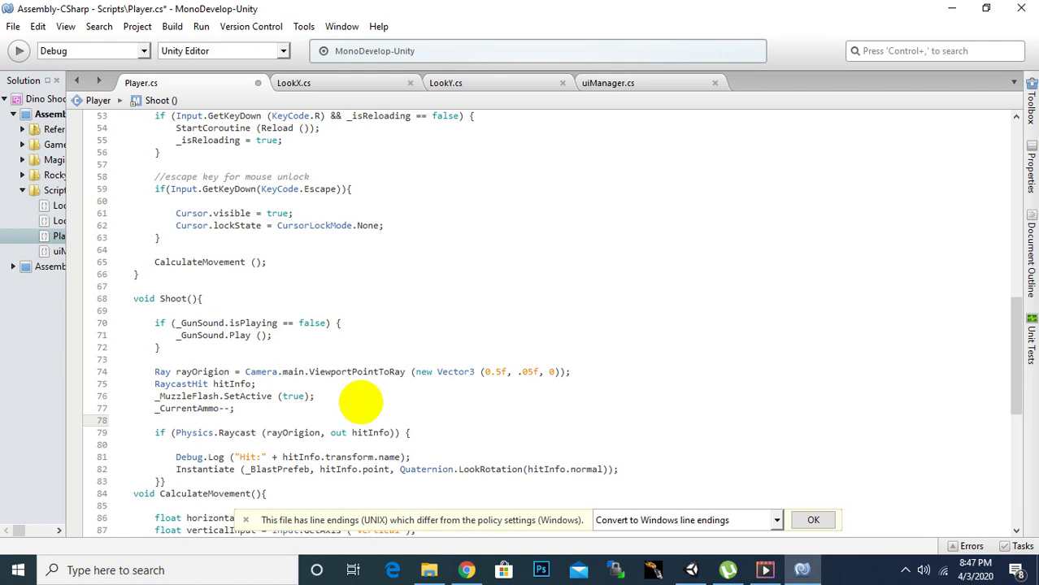
type("_")
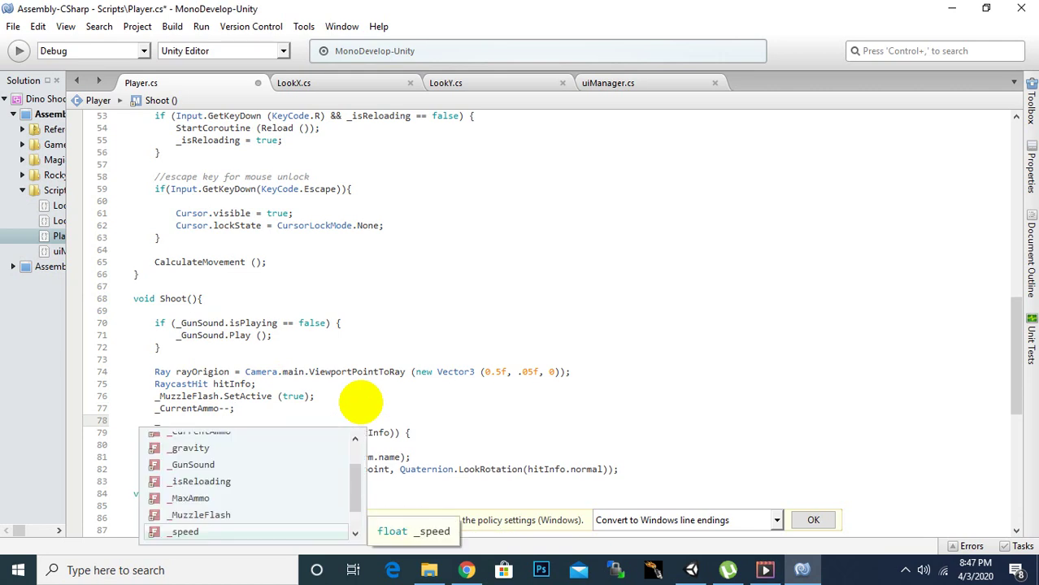
type("uimanager =")
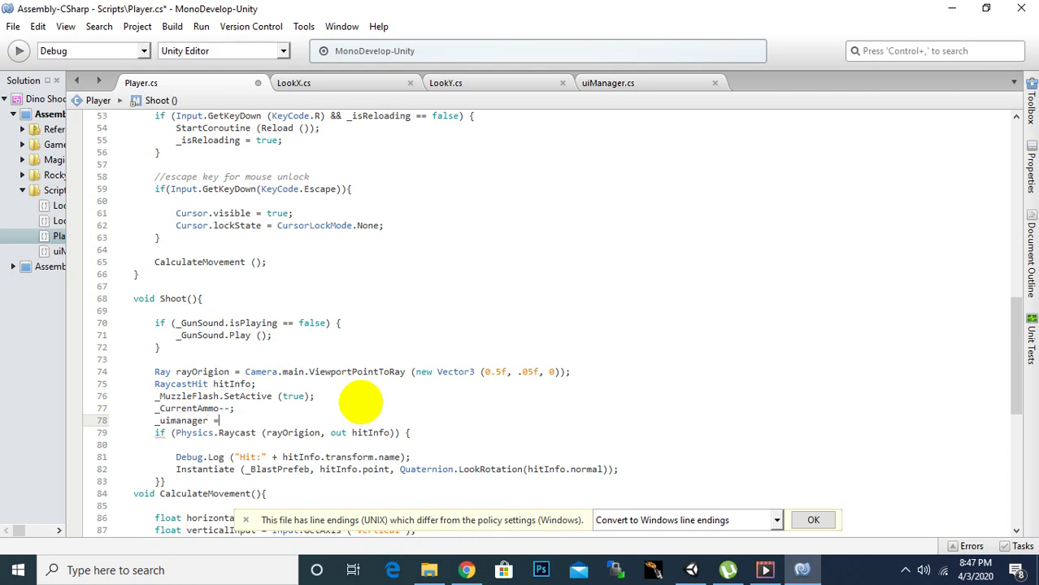
type(" Up")
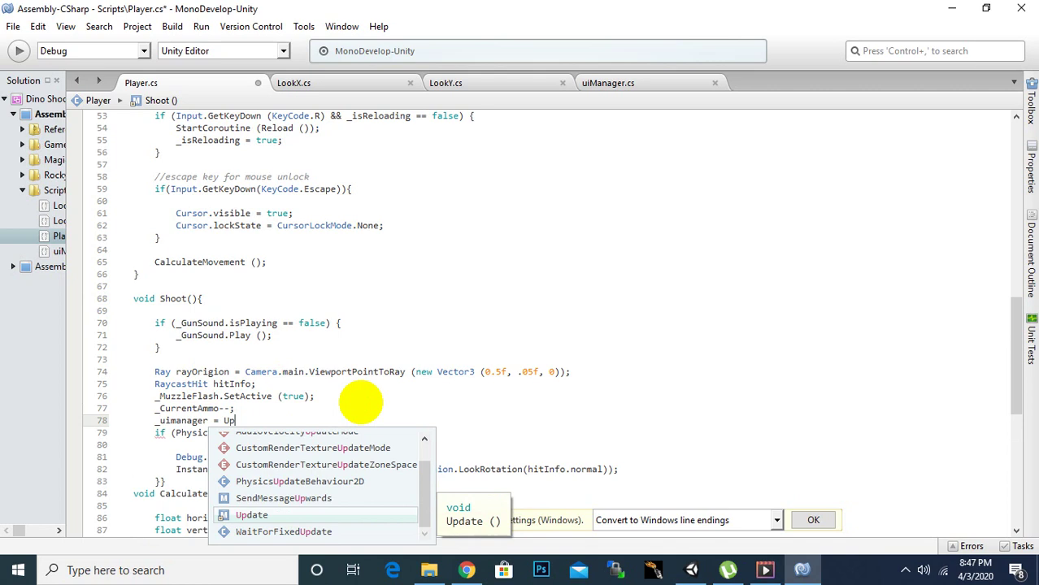
type("datAM")
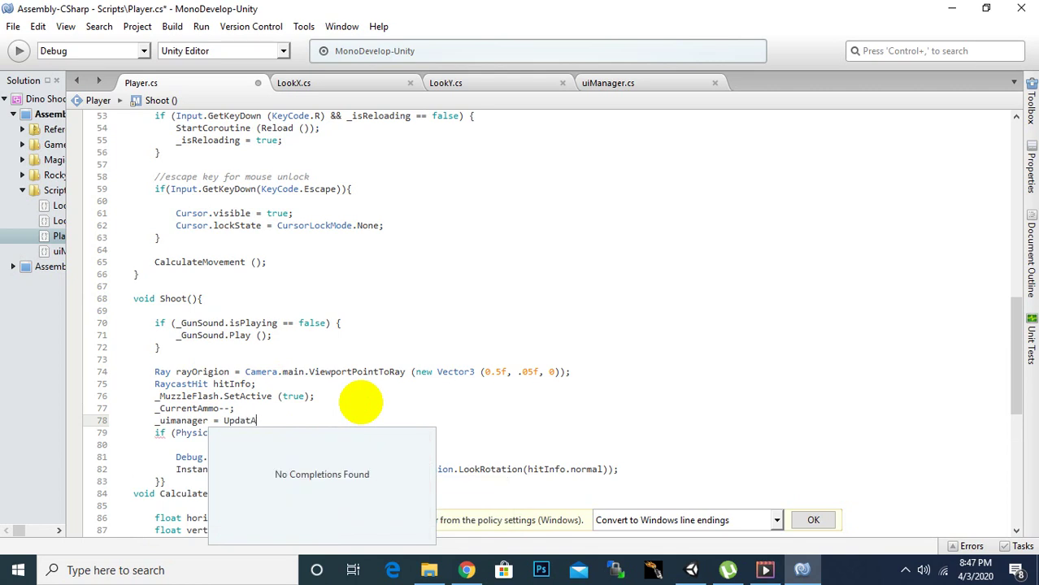
key("BackSpace")
key("BackSpace")
key("BackSpace")
key("BackSpace")
key("BackSpace")
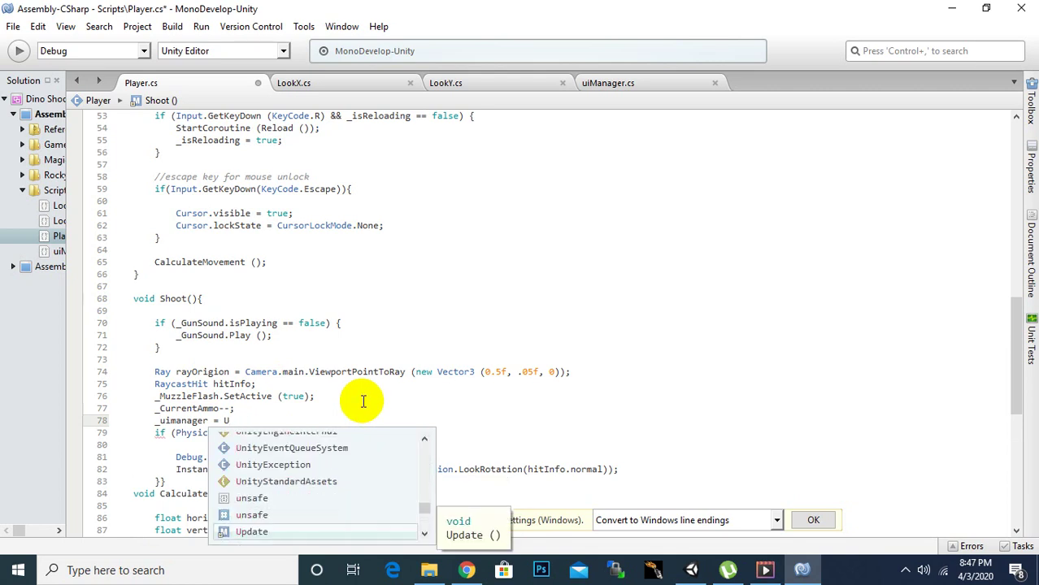
left_click(905, 570)
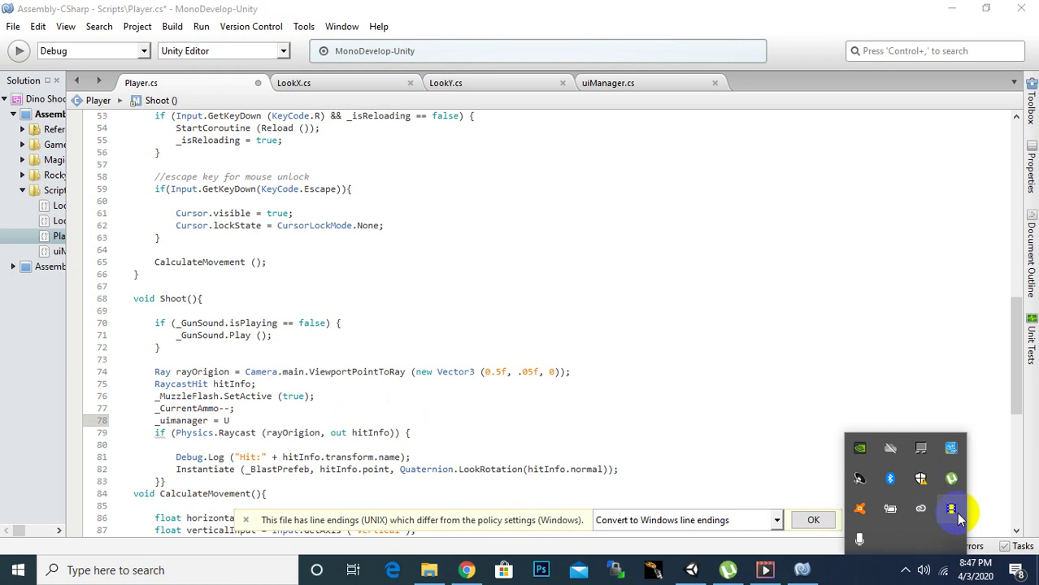
key("Escape")
key("BackSpace")
key("BackSpace")
key("BackSpace")
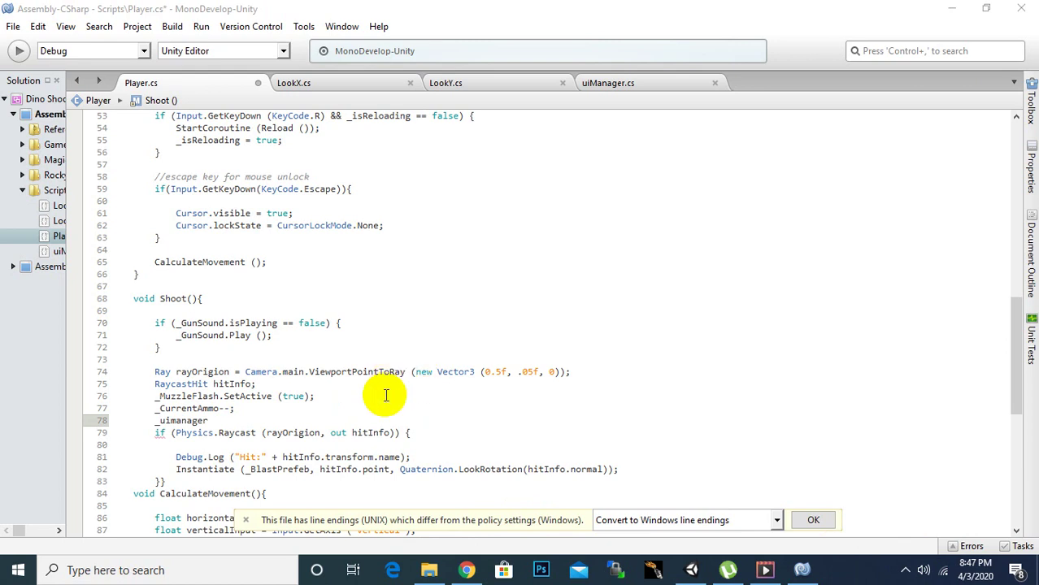
left_click(370, 416)
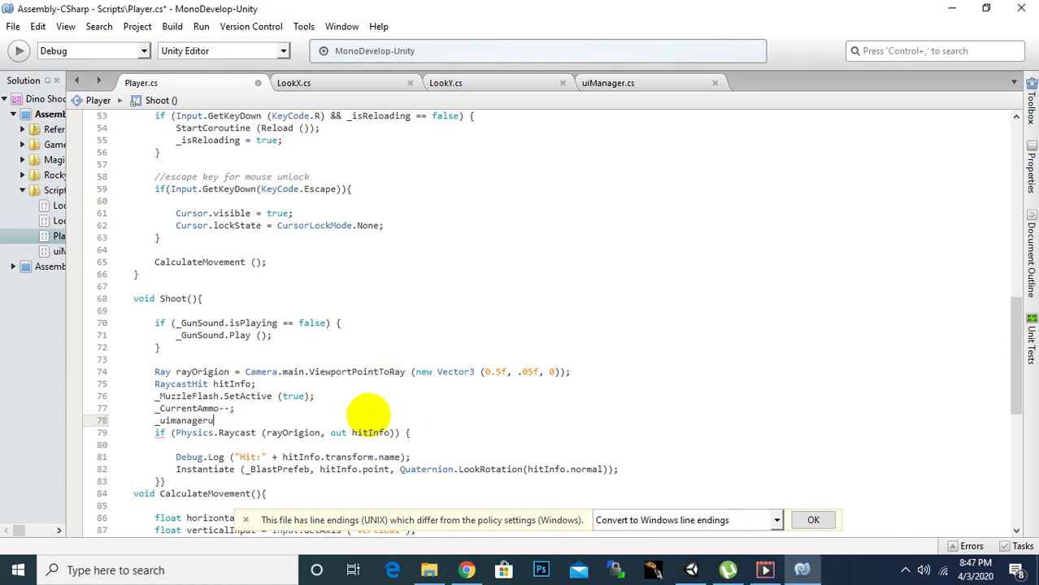
- Complete the call as _uimanager.UpdateAmmo(_CurrentAmmo); and save Player.cs
type(".BroadcastMessage.")
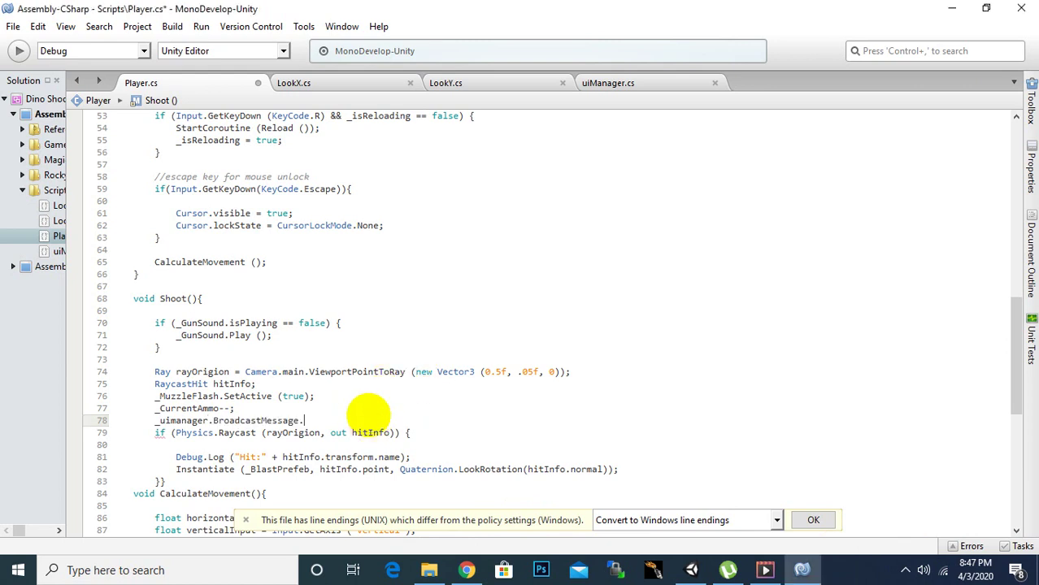
key("BackSpace")
key("BackSpace")
key("BackSpace")
key("Up")
key("Up")
type("U")
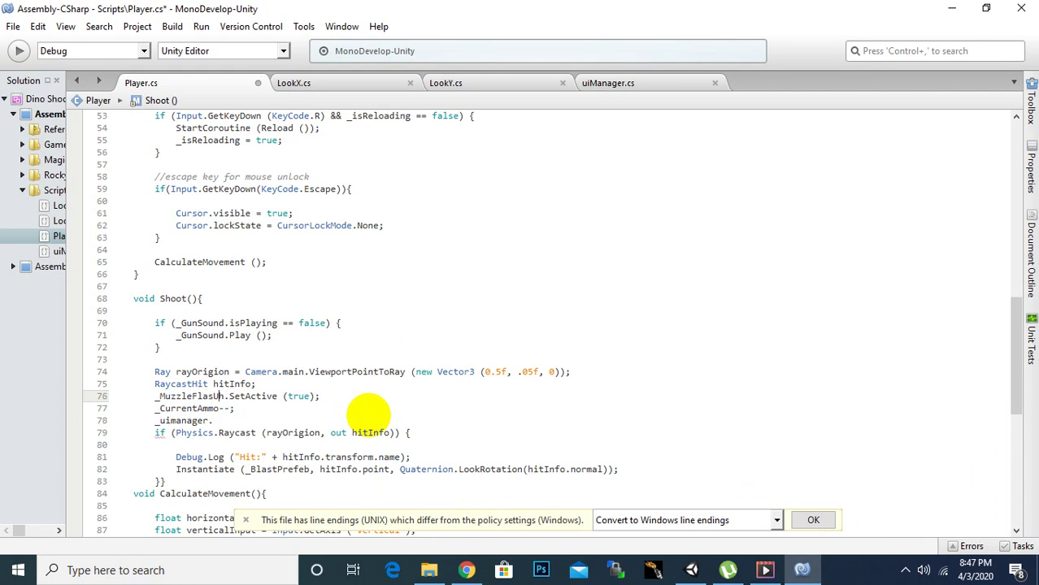
type("p")
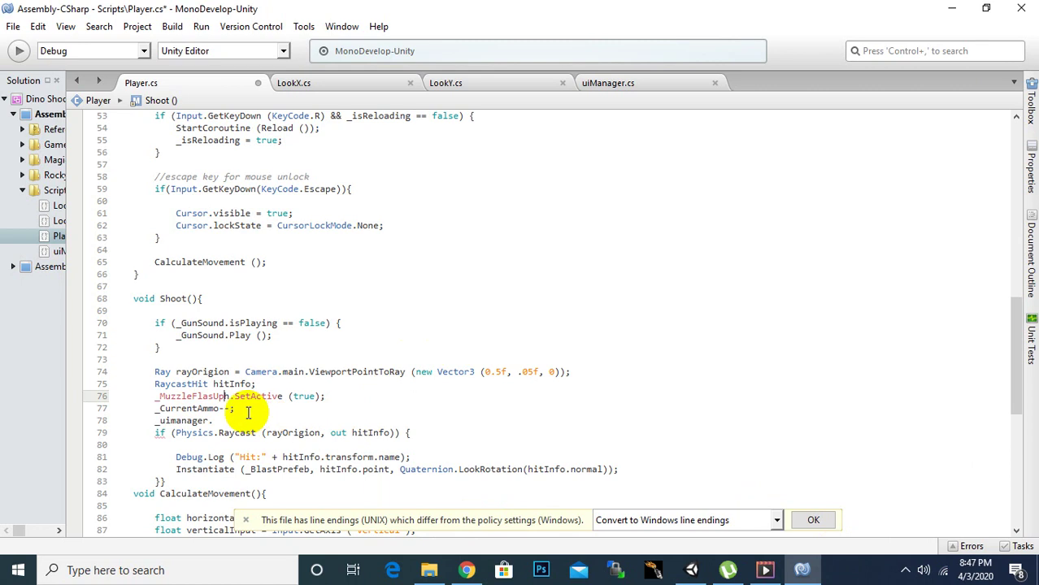
type("h")
key("BackSpace")
key("BackSpace")
key("BackSpace")
type("h")
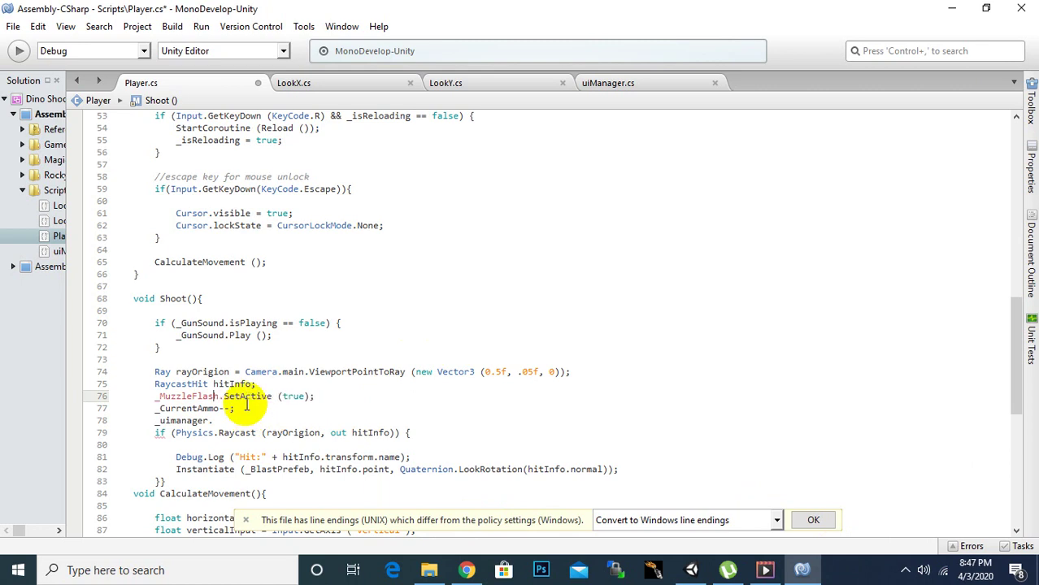
key("Down")
key("Down")
type("B")
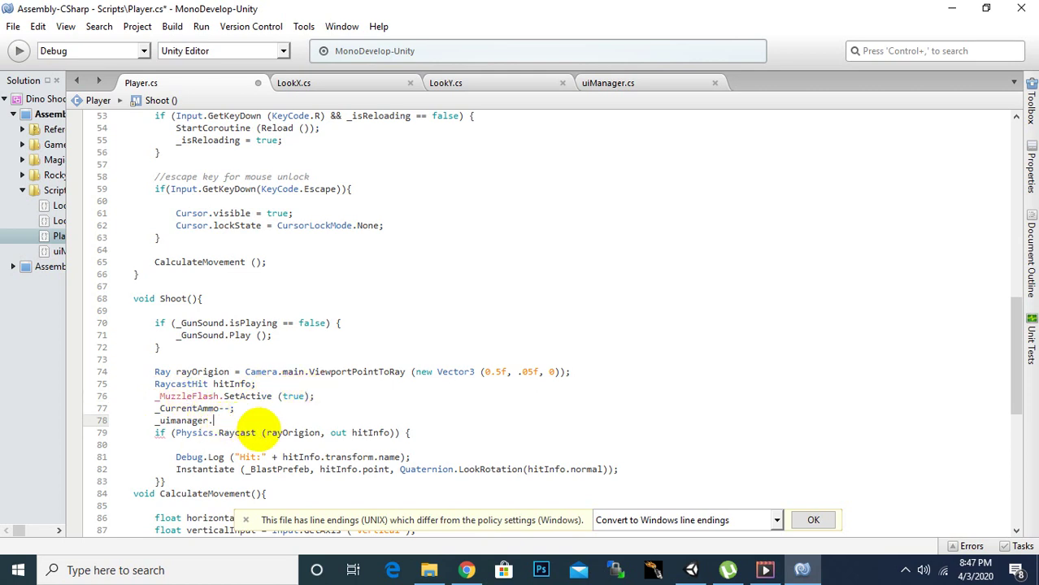
type("Up")
key("Return")
type("()")
type("_")
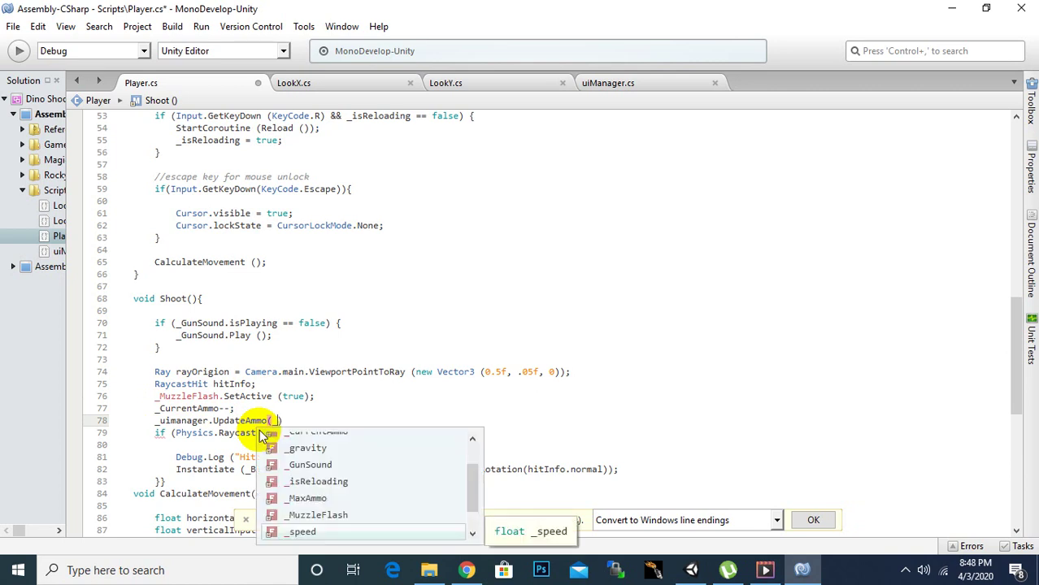
type("c")
key("Down")
key("Return")
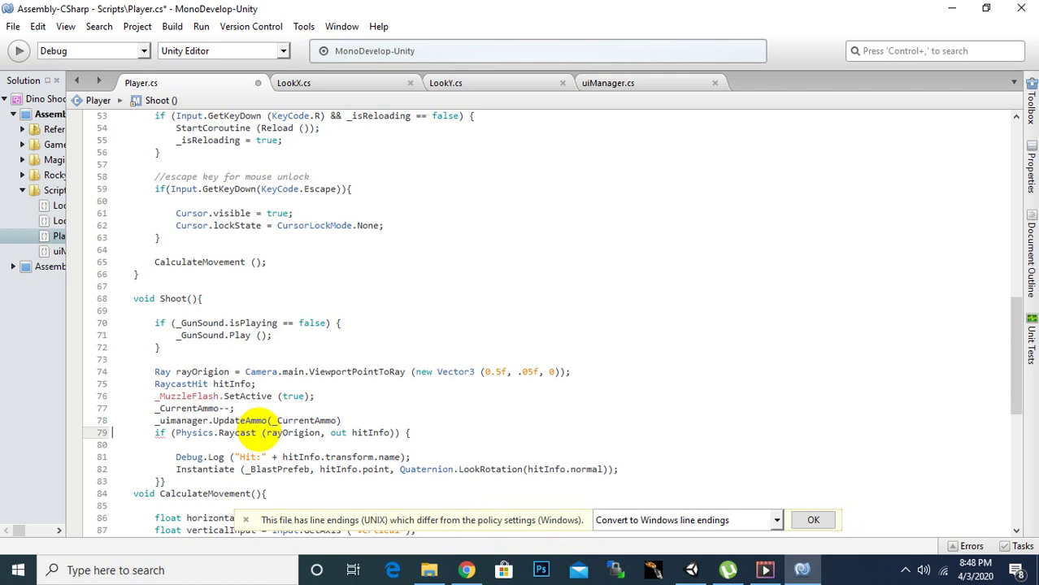
type(";")
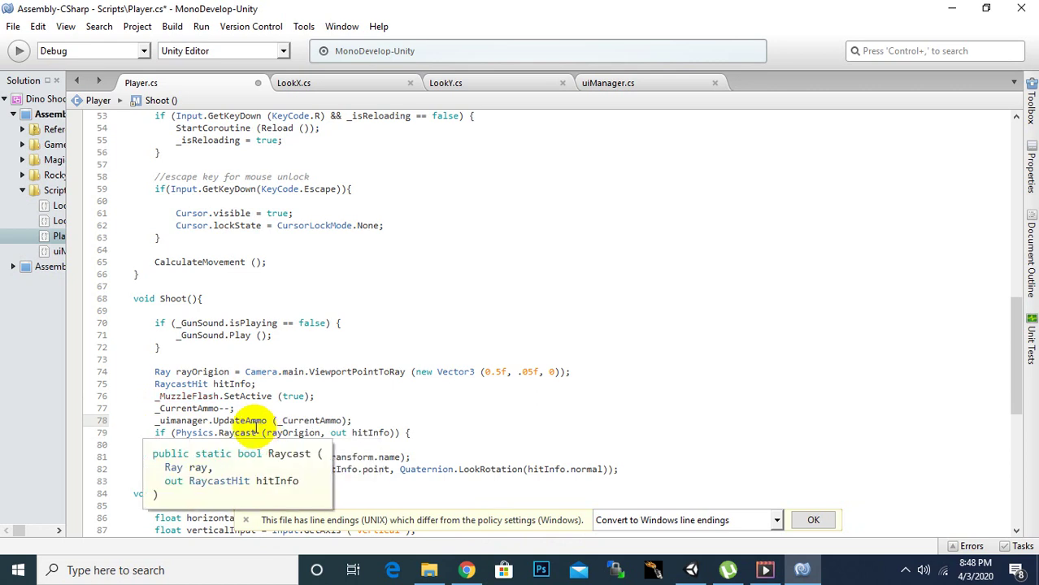
key("ctrl+s")
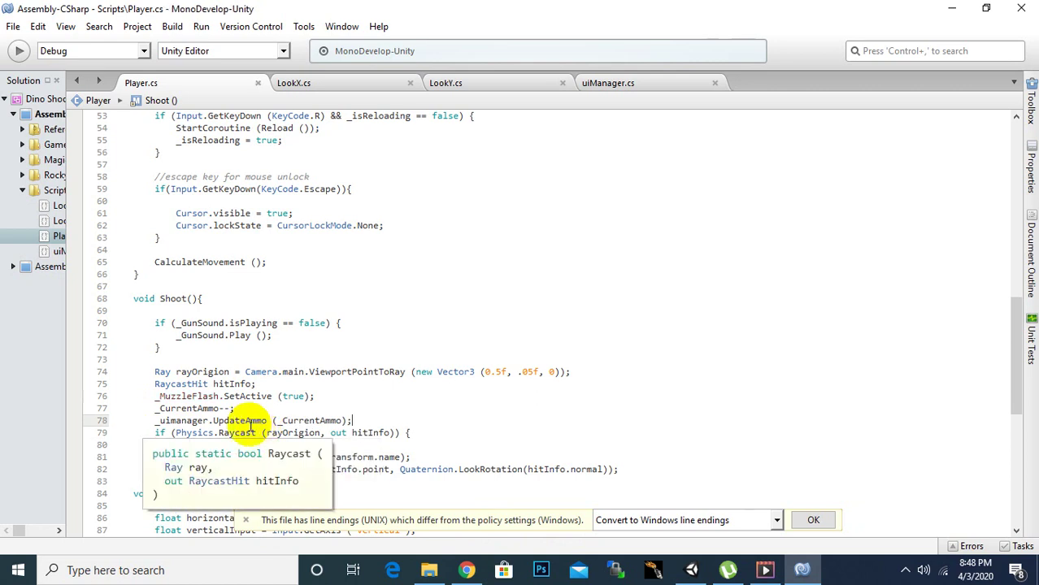
scroll(244, 428, "down", 7)
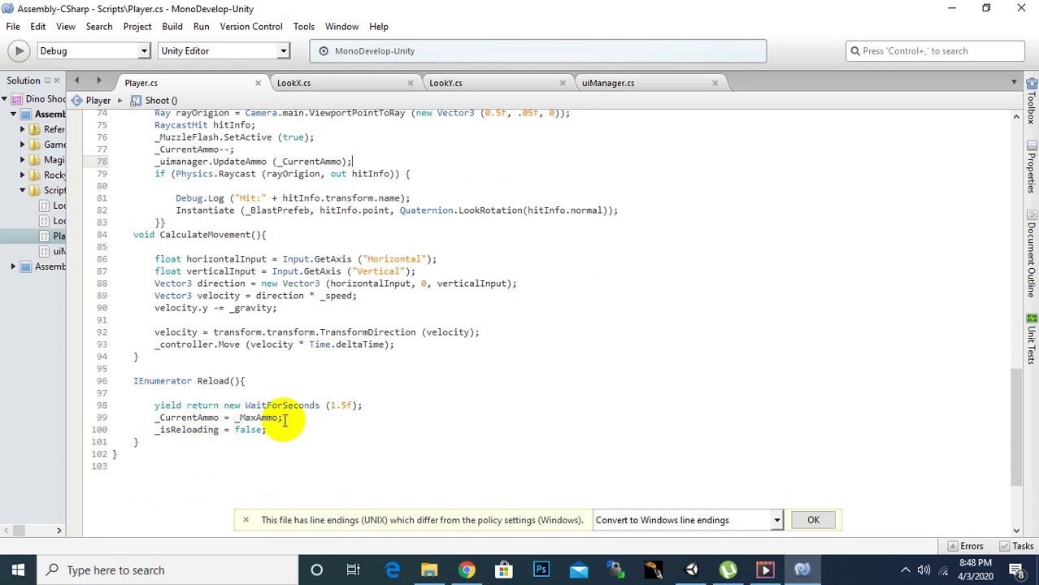
- Add _uimanager.UpdateAmmo(_CurrentAmmo); after '_CurrentAmmo = _MaxAmmo;' in Reload() and save Player.cs
left_click(274, 417)
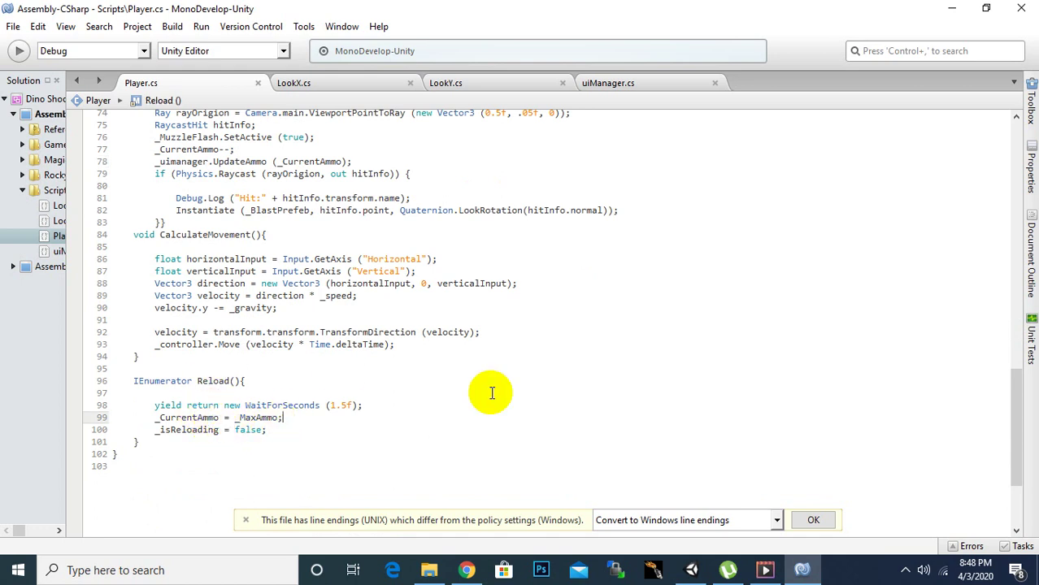
left_click(905, 570)
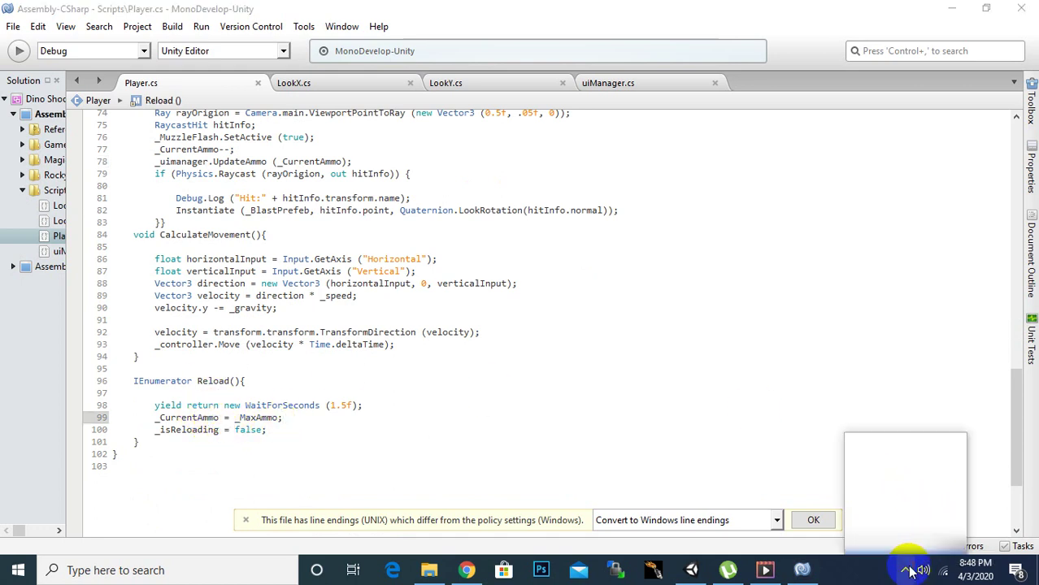
left_click(938, 522)
left_click(280, 419)
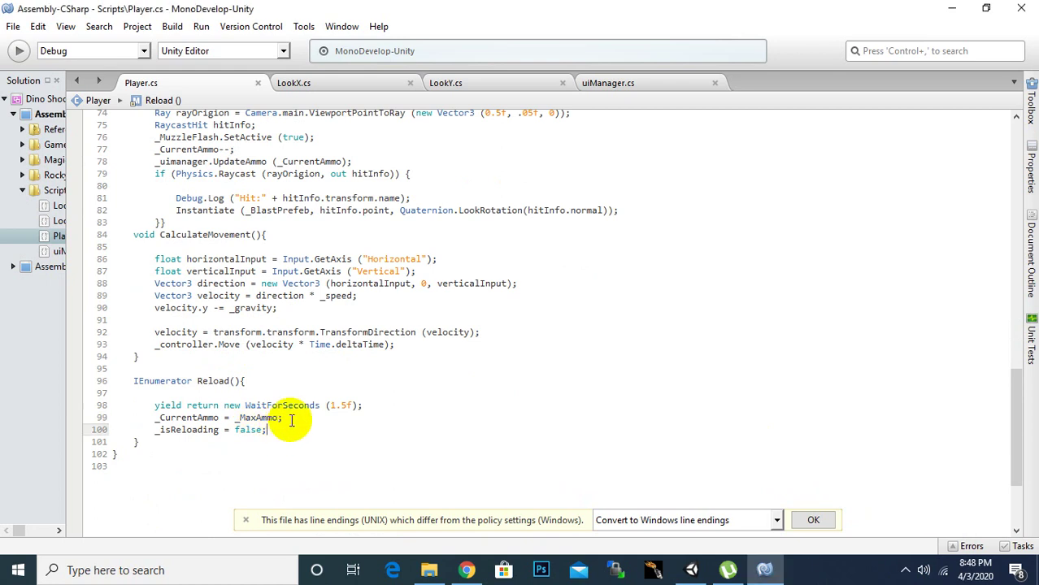
key("Return")
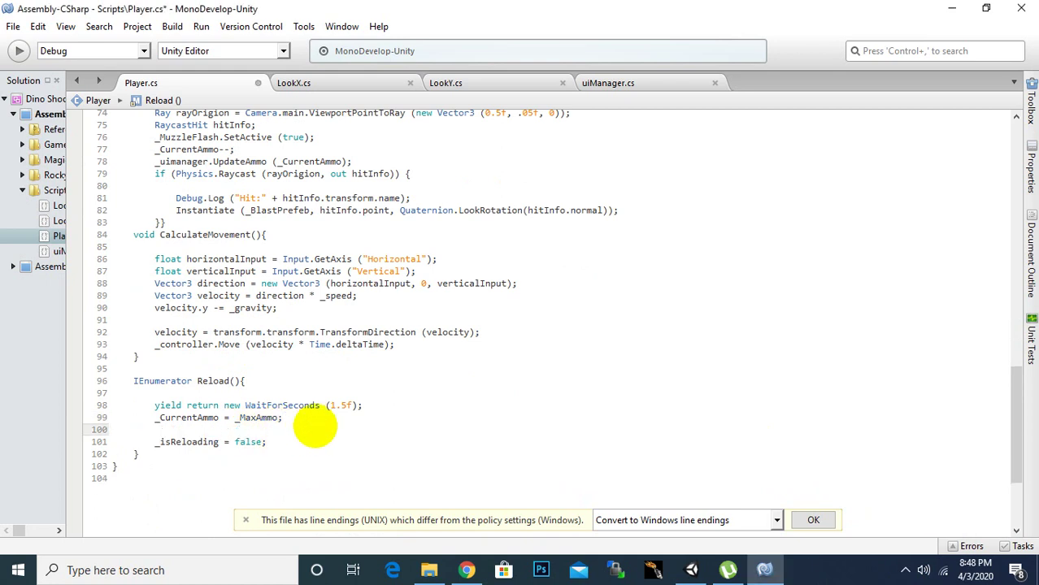
type("_ui")
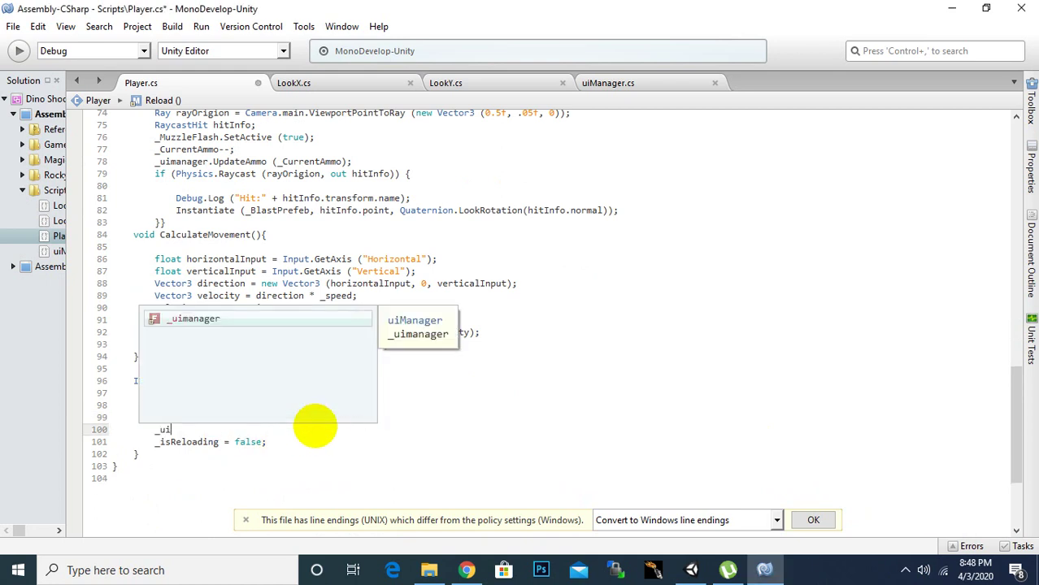
key("Return")
type(".")
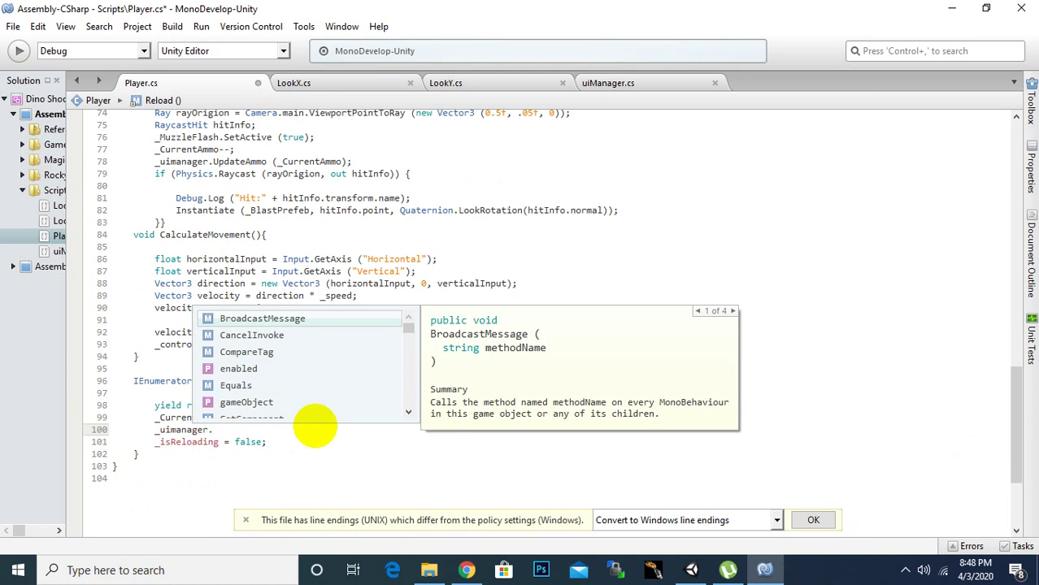
type("up")
key("Return")
type("(")
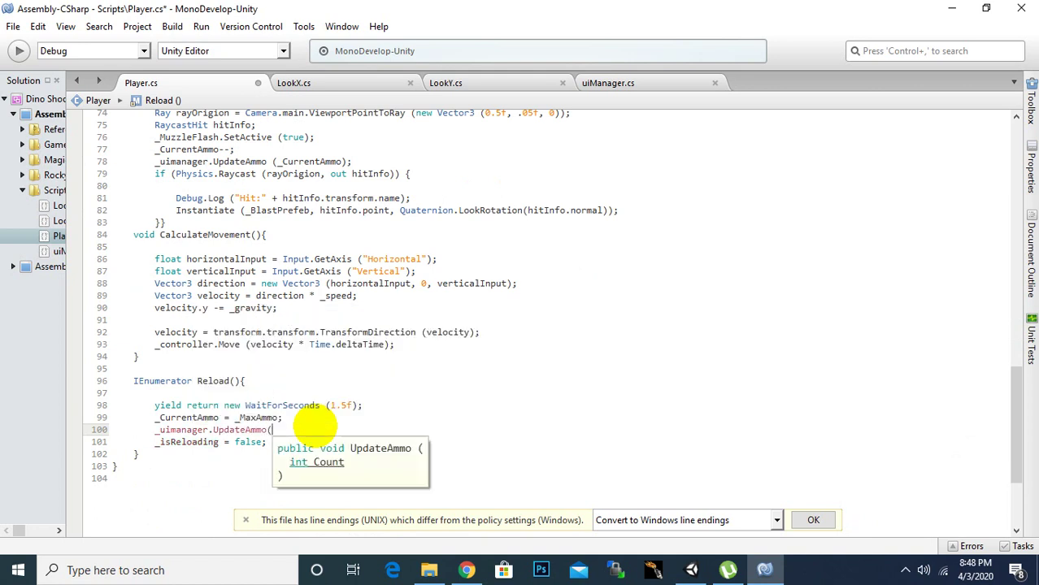
type(")")
type("_")
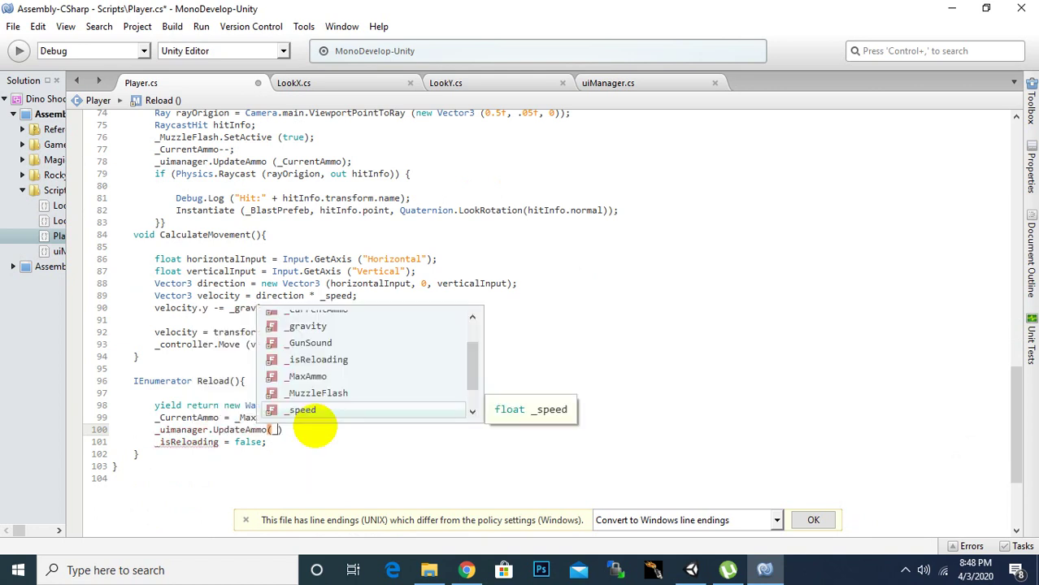
type("cu")
key("Return")
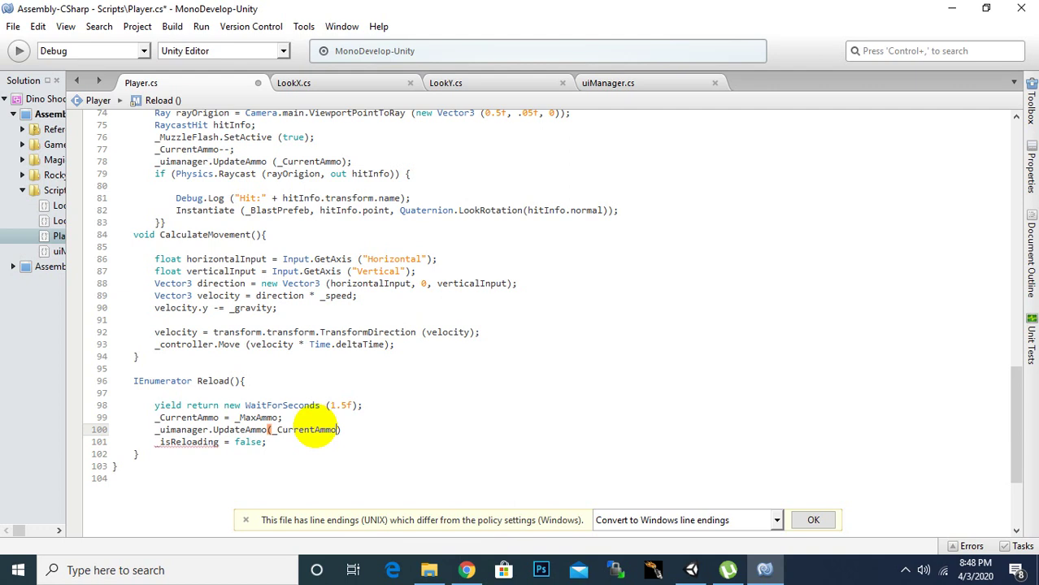
type(";")
key("ctrl+s")
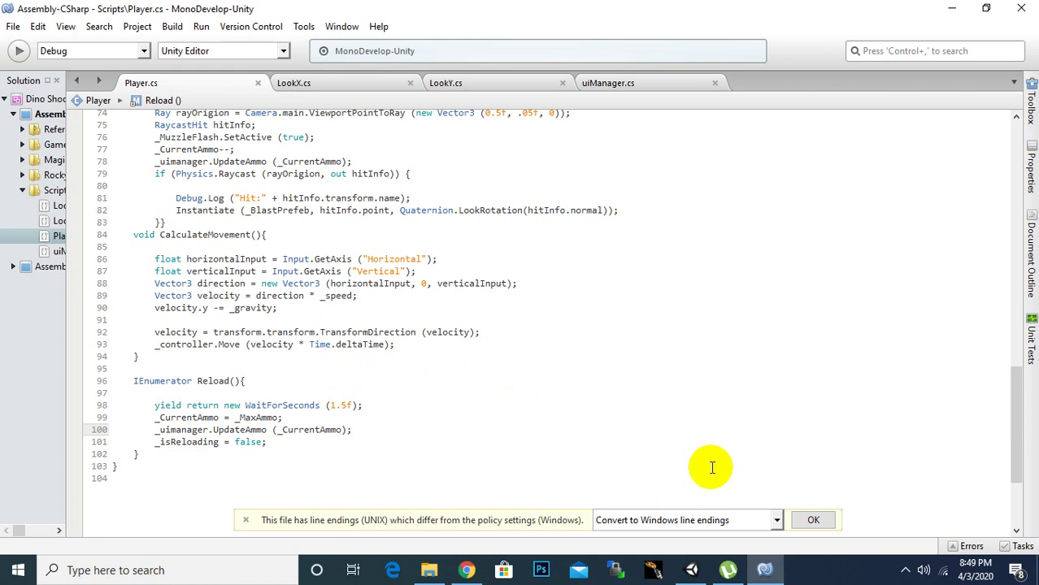
left_click(691, 570)
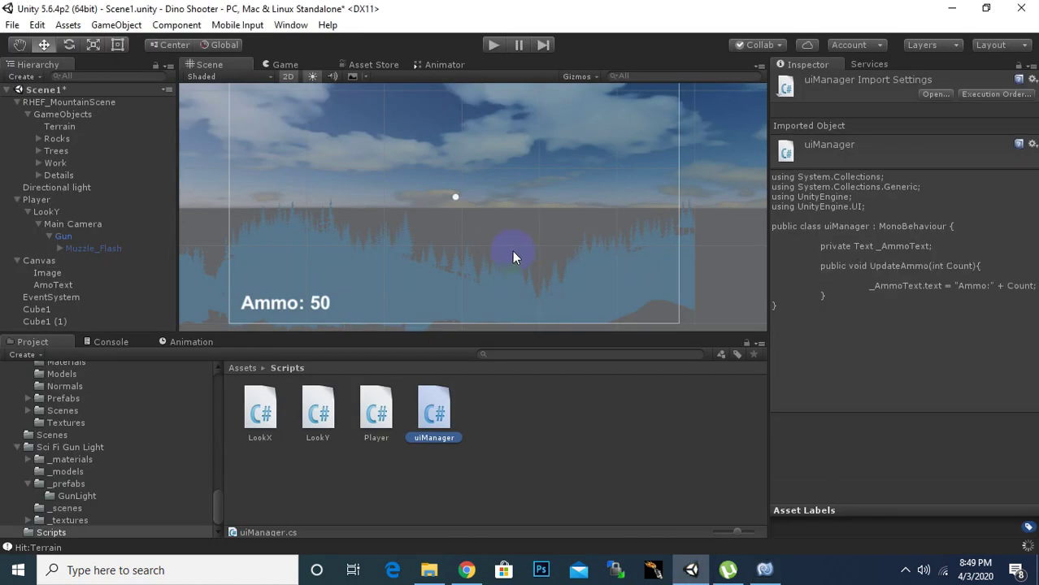
- Run the game in Play mode and stop it, revealing a NullReferenceException for the ammo text
left_click(493, 45)
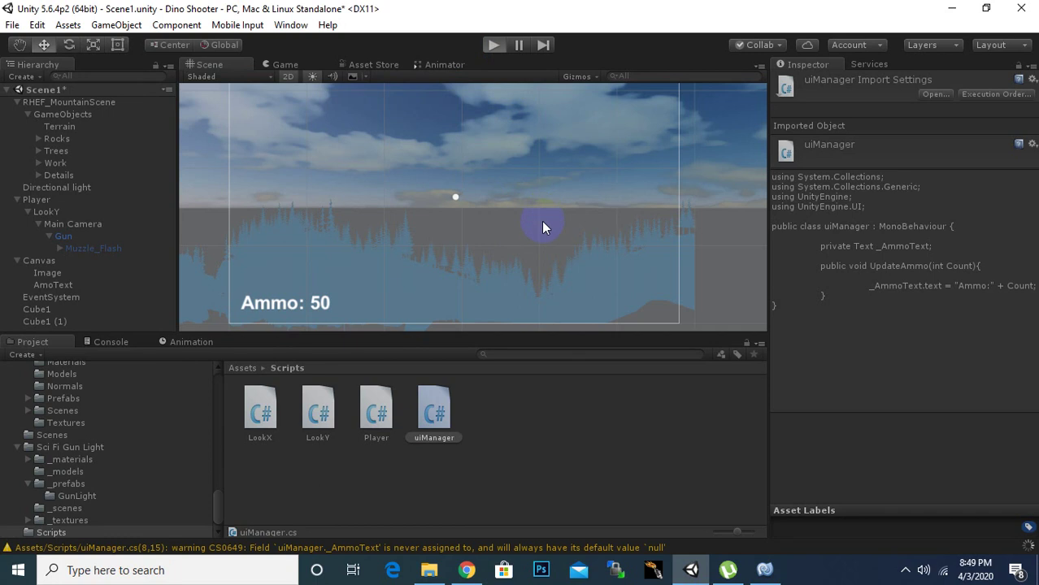
key("ctrl+p")
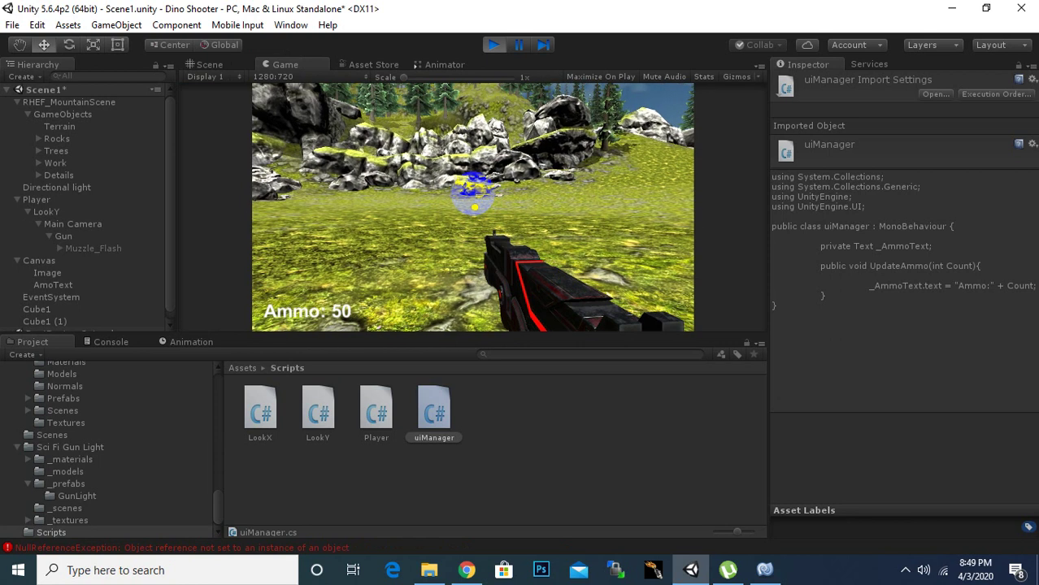
left_click(493, 46)
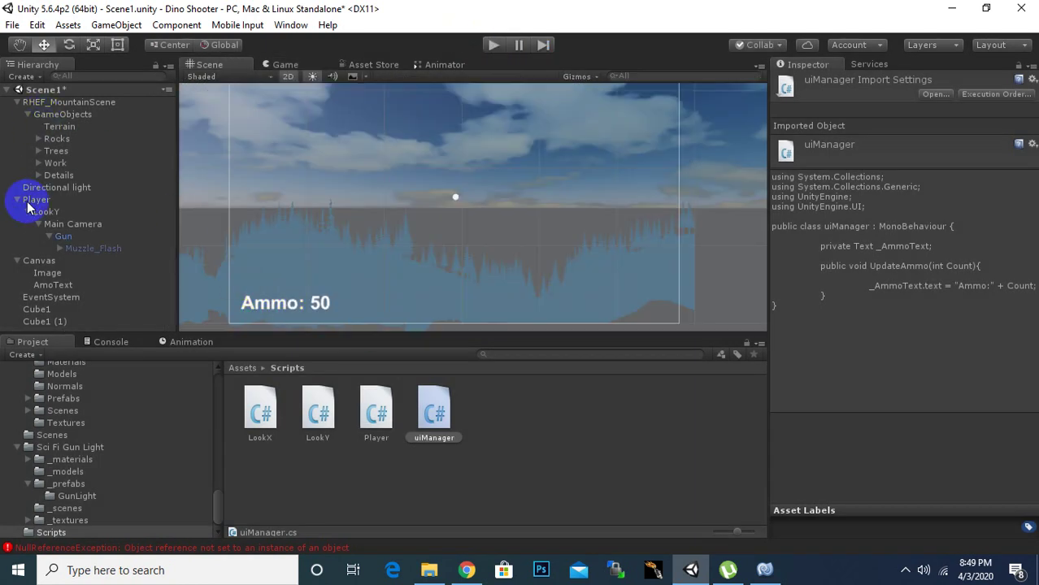
- Select the Canvas and drag the uiManager script into its Inspector as a component
left_click(40, 261)
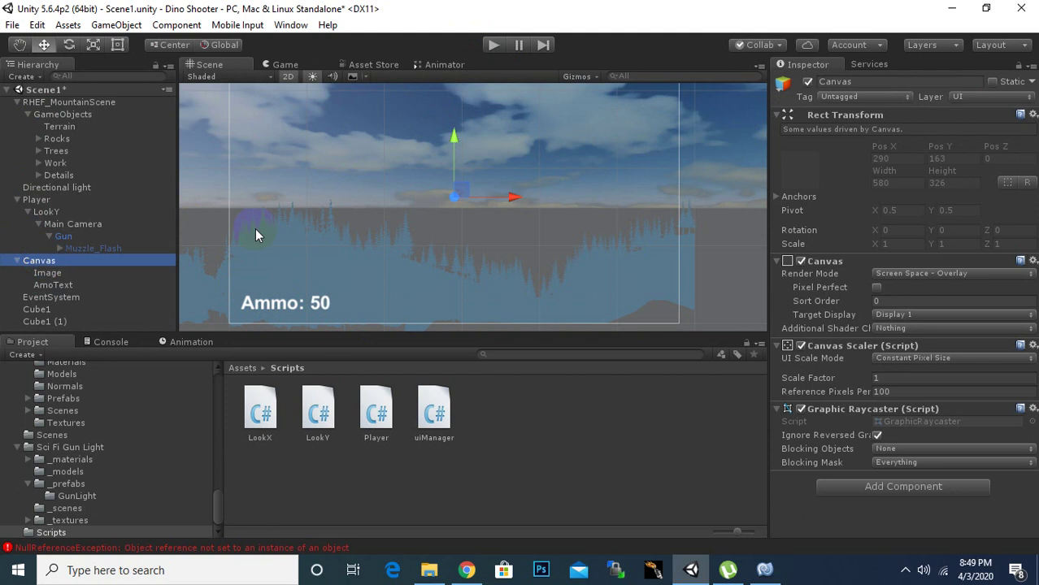
left_click(815, 303)
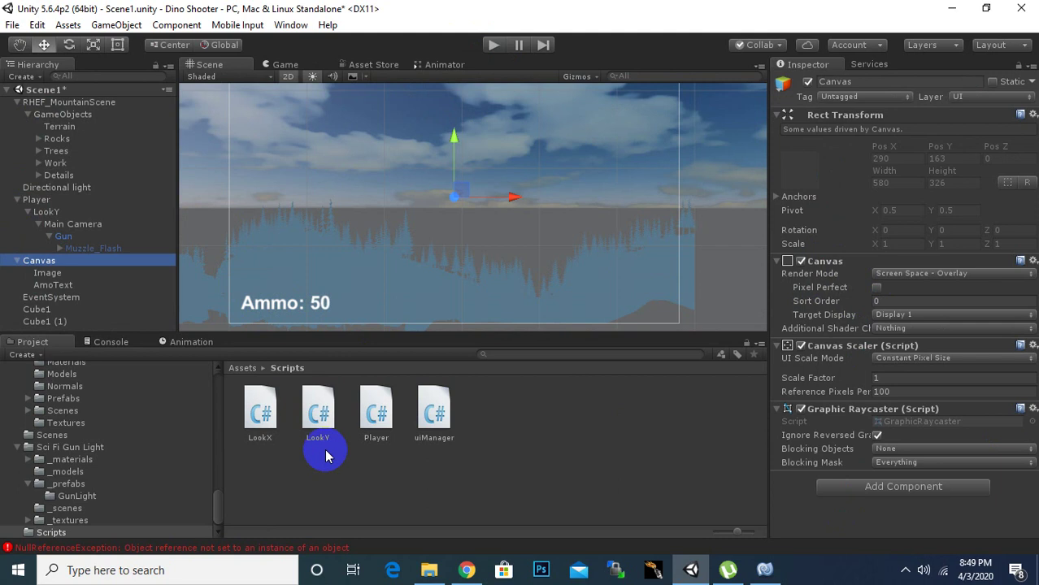
left_click(435, 430)
left_click_drag(436, 431, 824, 520)
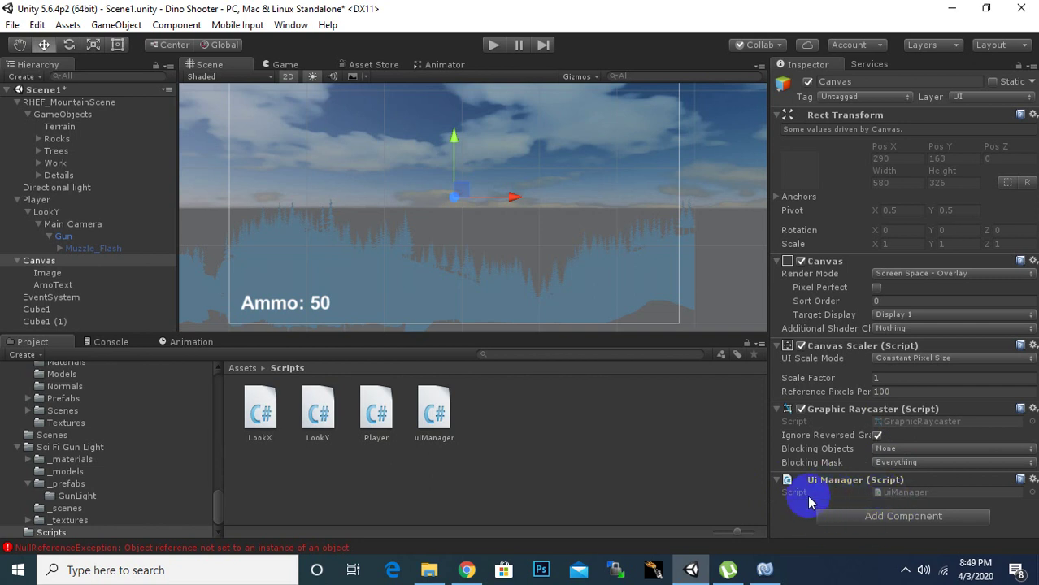
left_click(763, 570)
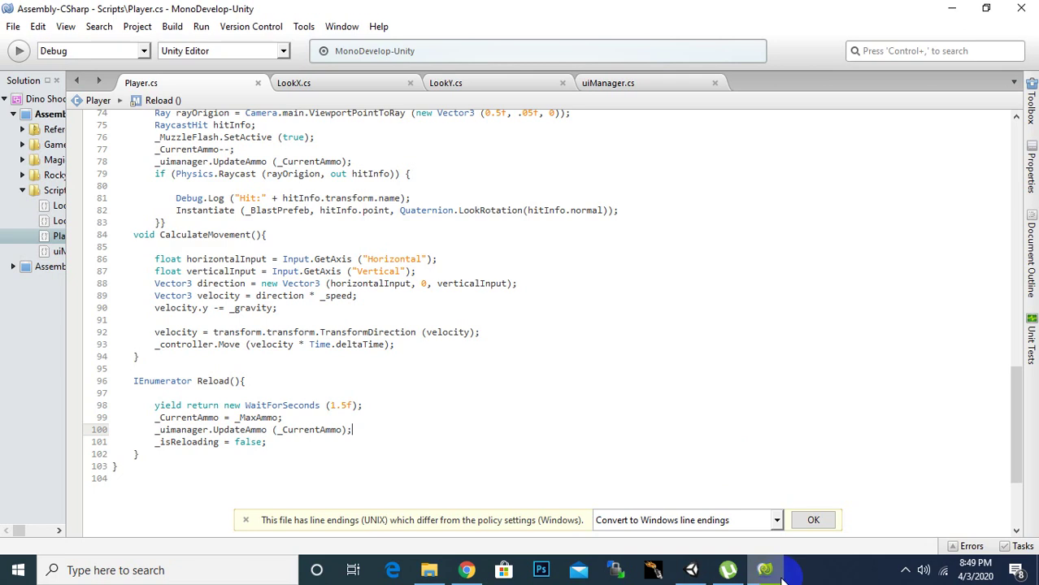
- Add [SerializeField] above 'private Text _AmmoText;' in uiManager.cs and save it
left_click(630, 88)
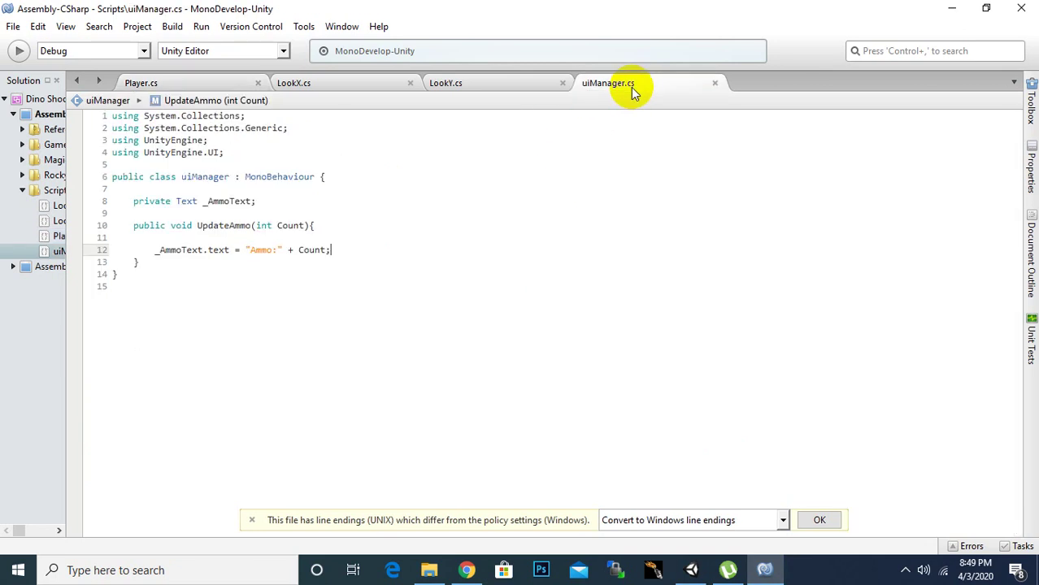
left_click(152, 189)
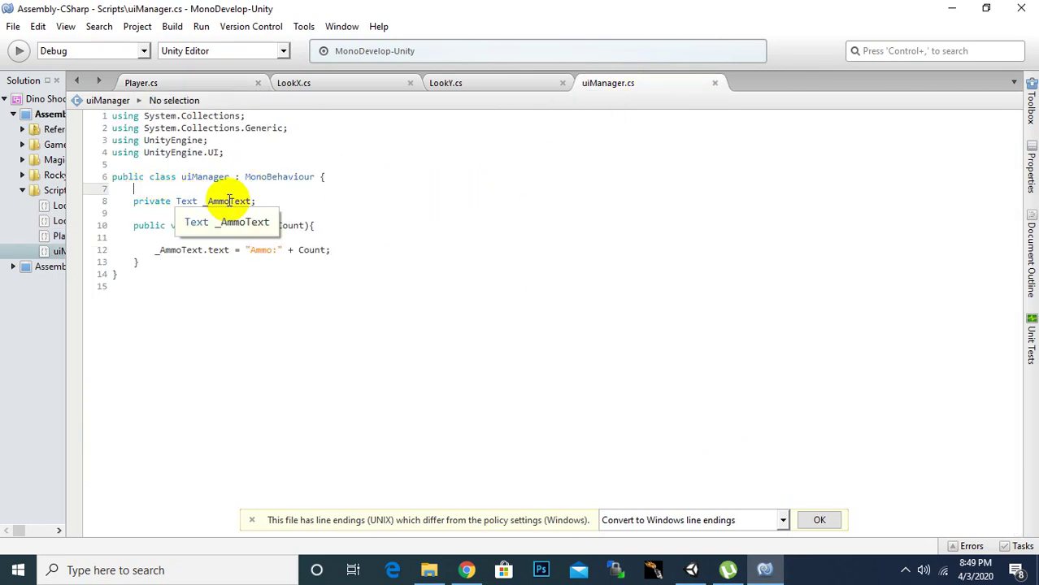
type("[")
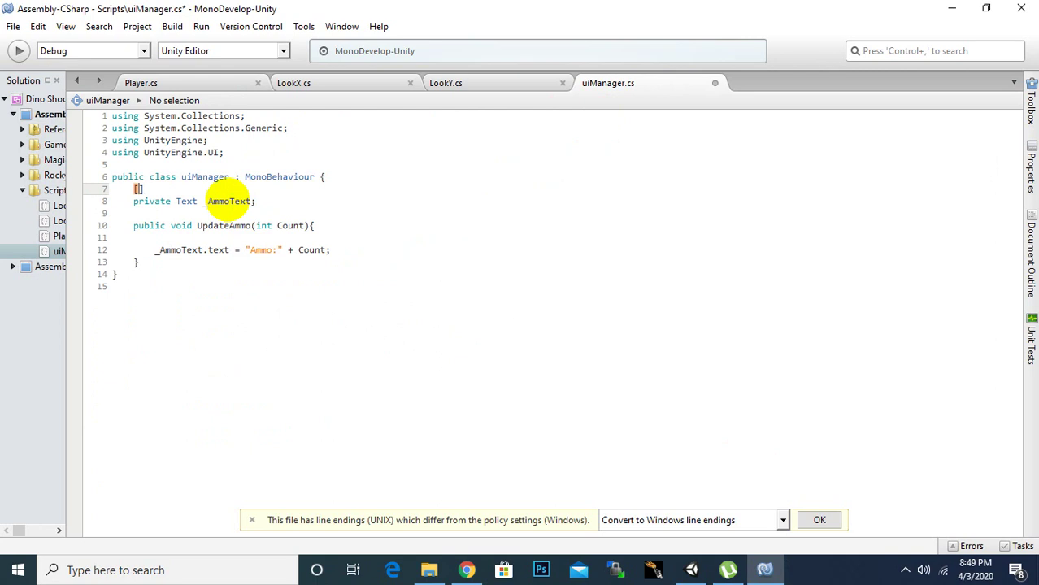
type("ser")
key("Return")
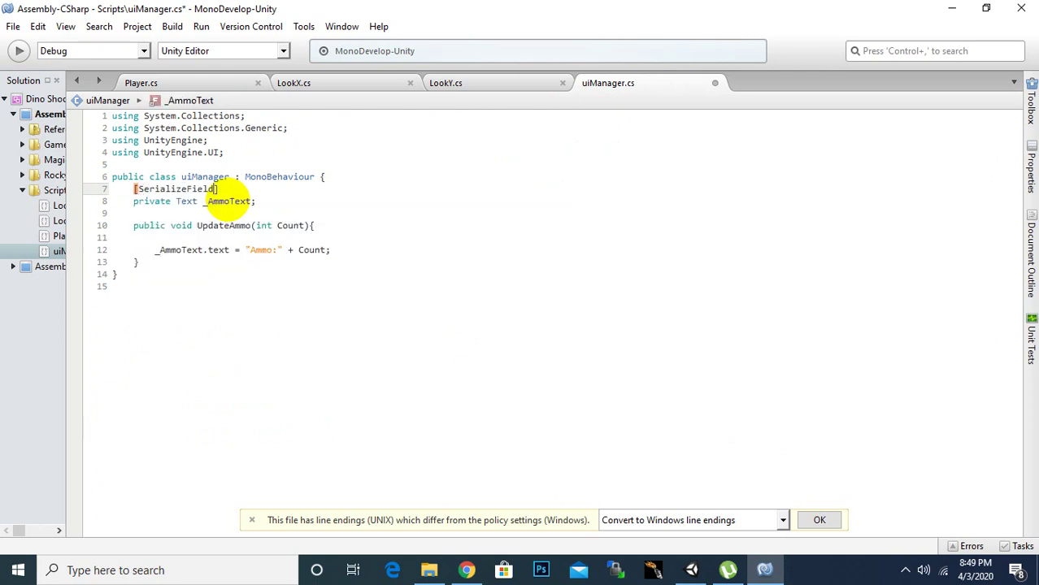
key("ctrl+s")
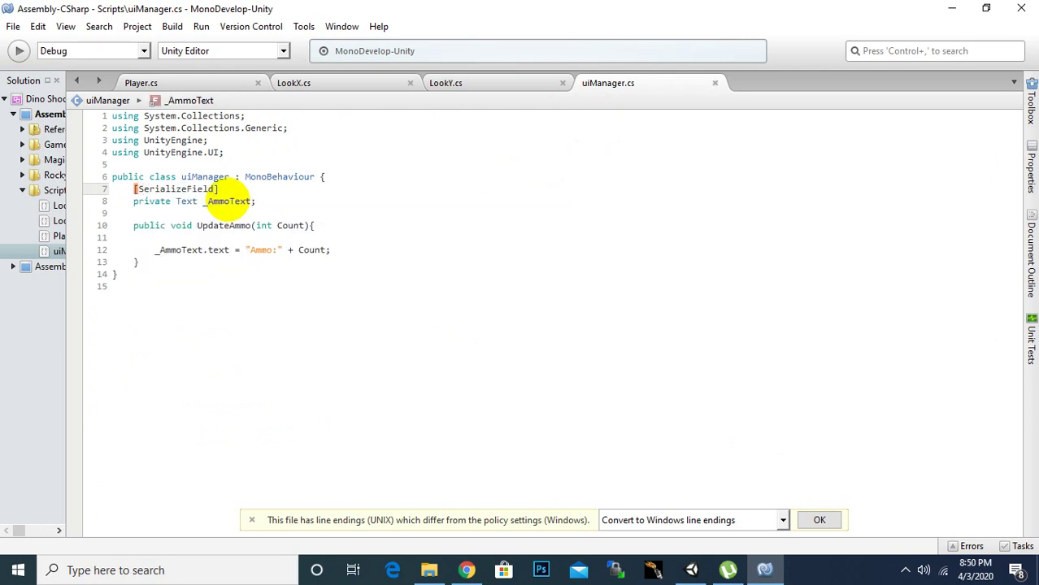
left_click(691, 570)
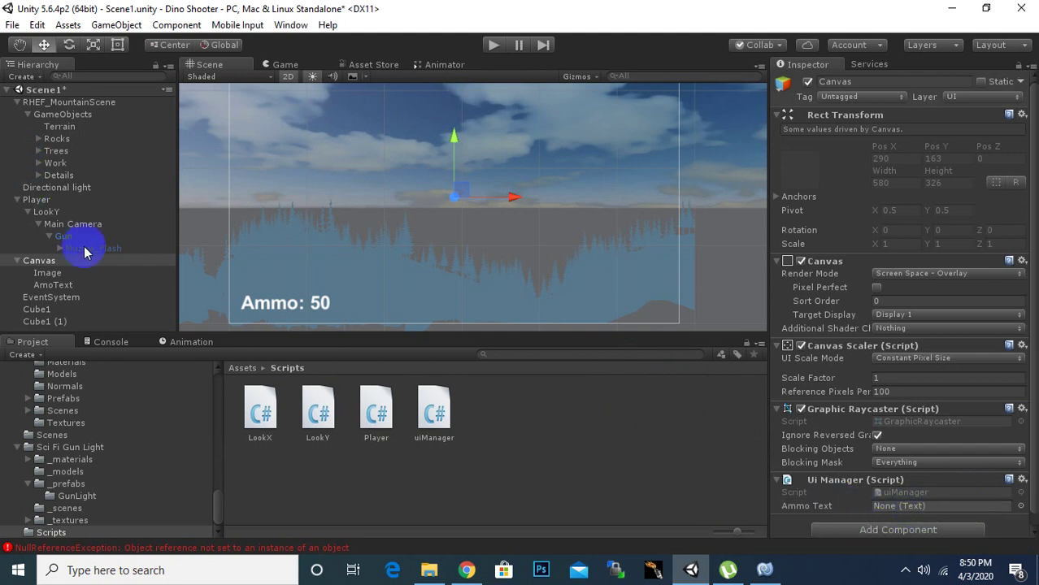
- Drag AmoText from the Hierarchy into the Ui Manager (Script) Ammo Text slot
mouse_move(53, 285)
left_mouse_down()
mouse_move(987, 524)
mouse_move(962, 507)
left_mouse_up()
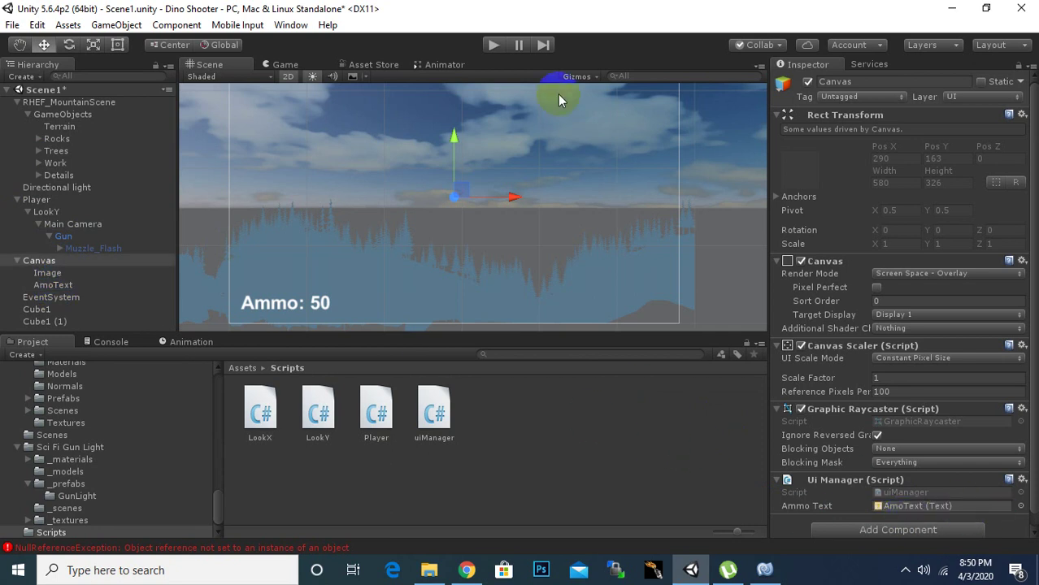
left_click(497, 47)
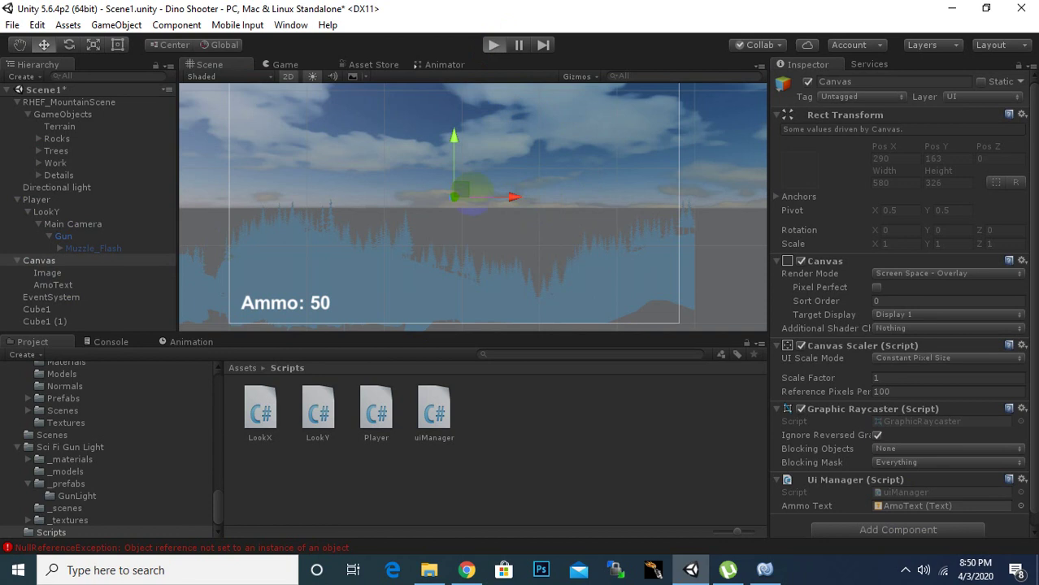
- Enter Play mode, fire three shots to lower the Ammo count, then reload with R
left_click(534, 199)
left_click(472, 194)
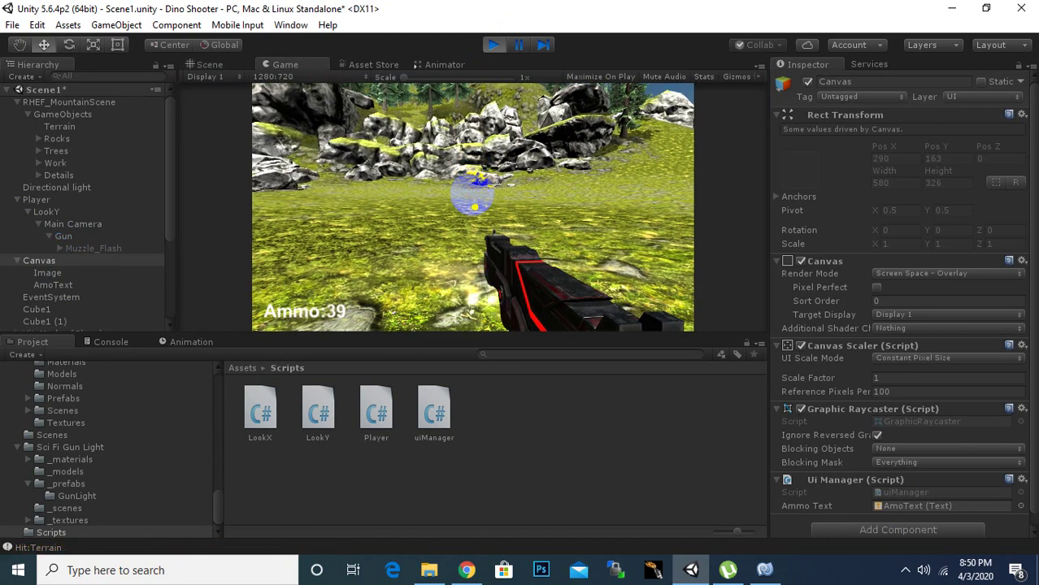
left_click(472, 194)
left_click(472, 194)
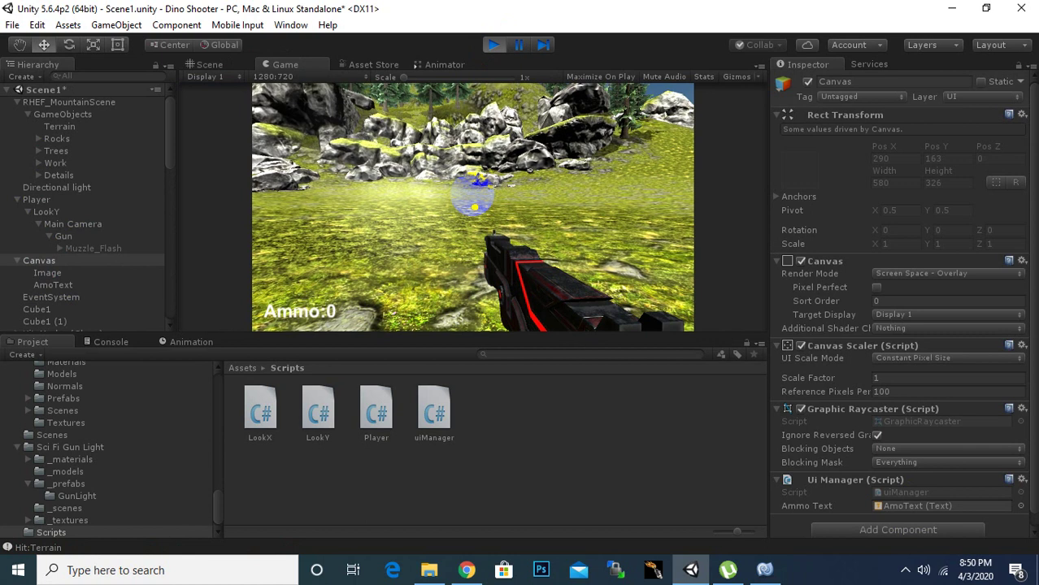
key("r")
- Fire twice, reload again, fire two more shots, then exit Play mode
left_click(473, 195)
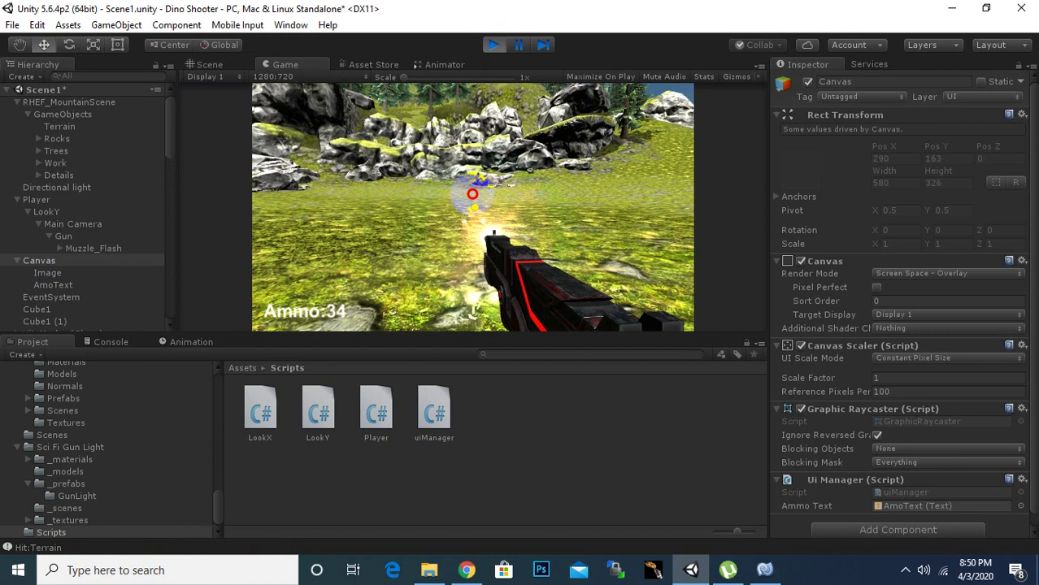
left_click(474, 195)
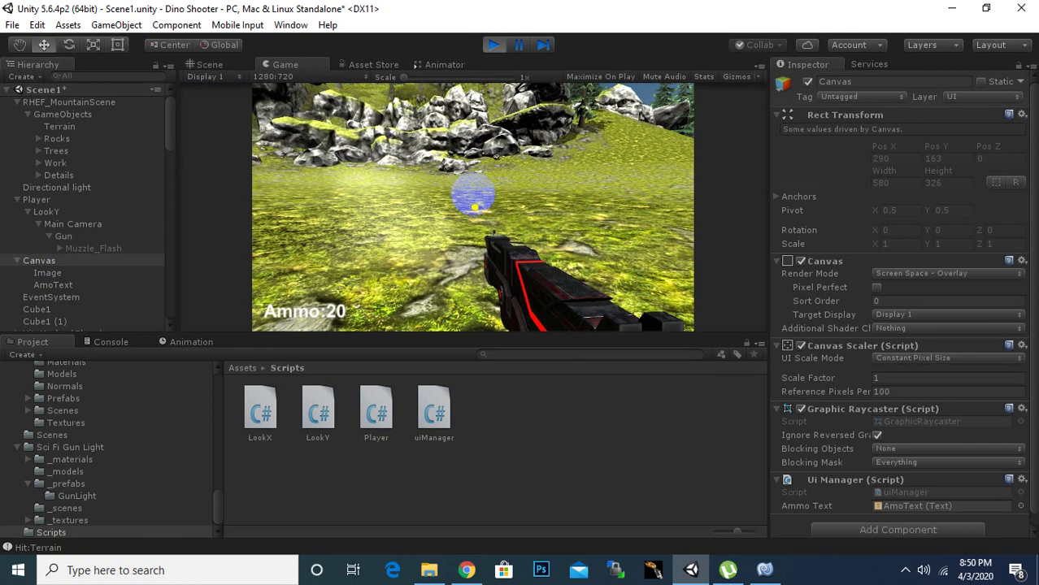
key("r")
left_click(473, 195)
left_click(473, 194)
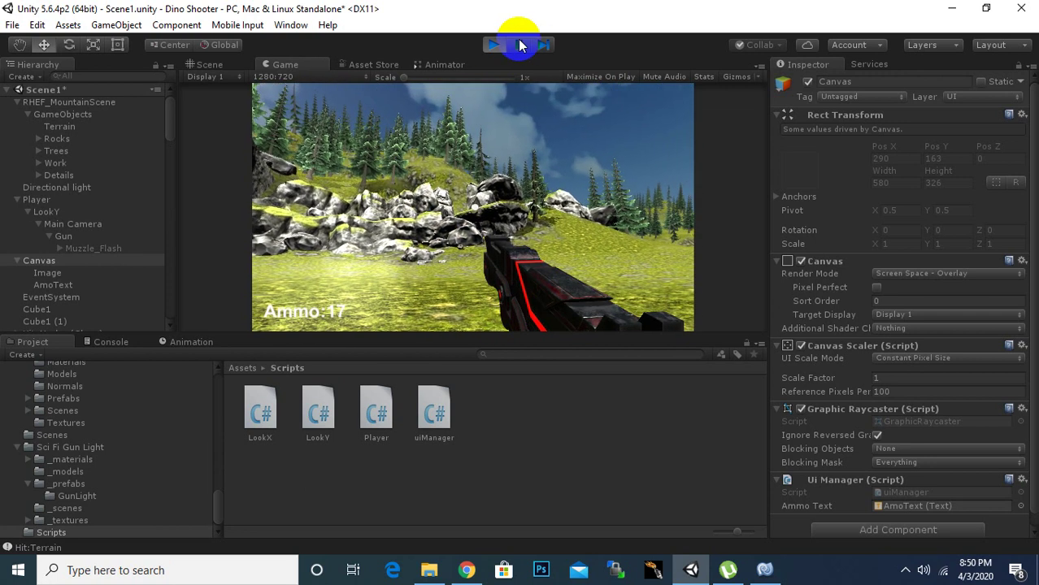
left_click(494, 45)
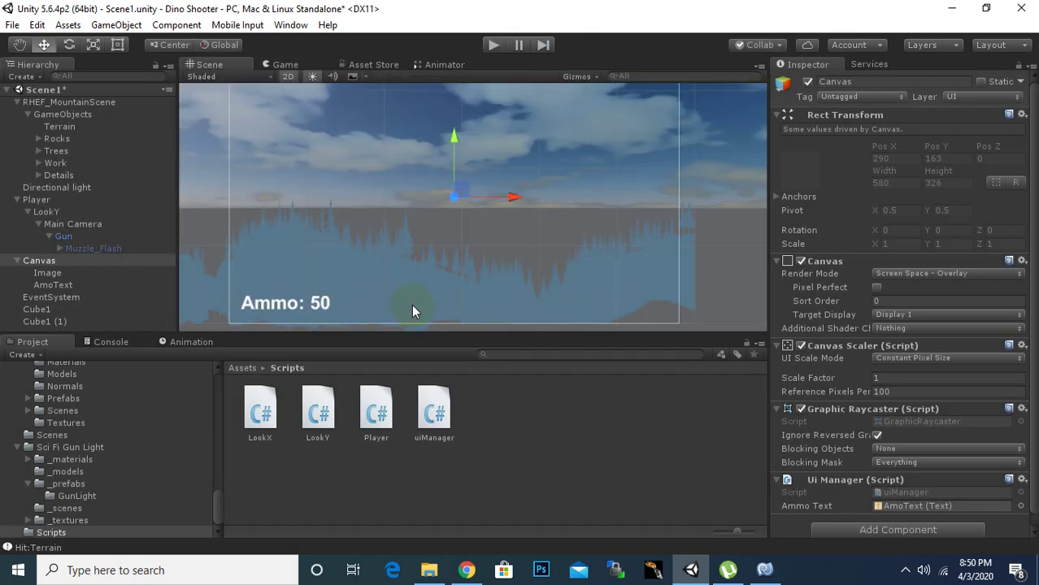